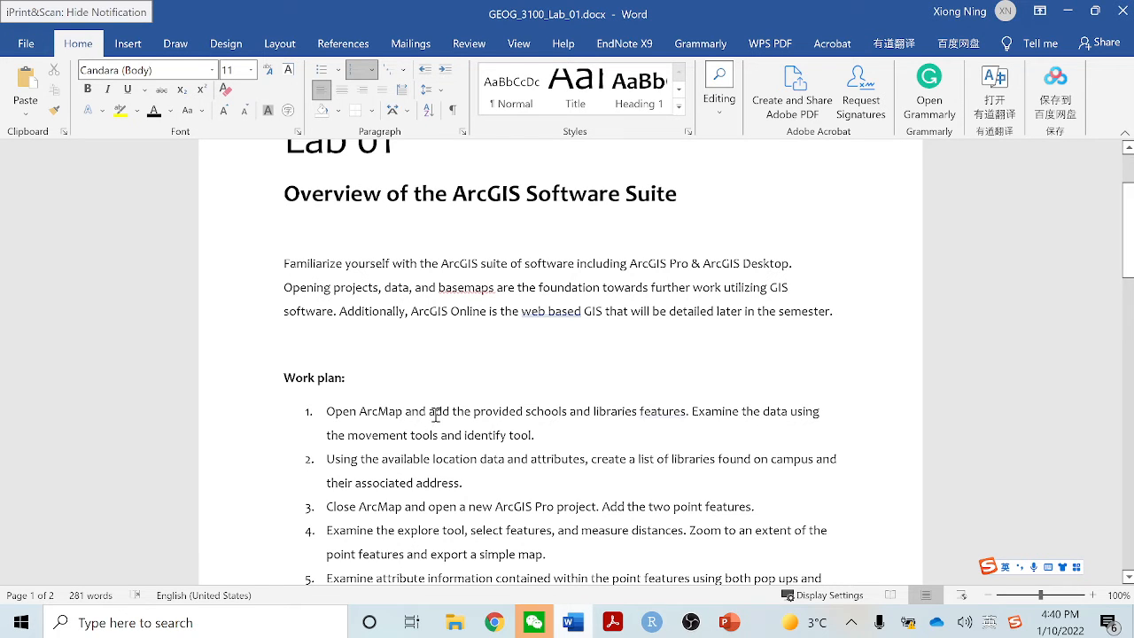
Launch ArcMap 10.8 and dismiss its Getting Started dialog to work in a blank map
{"action": "scroll", "coordinate": [428, 417], "scroll_direction": "down", "scroll_amount": 1}
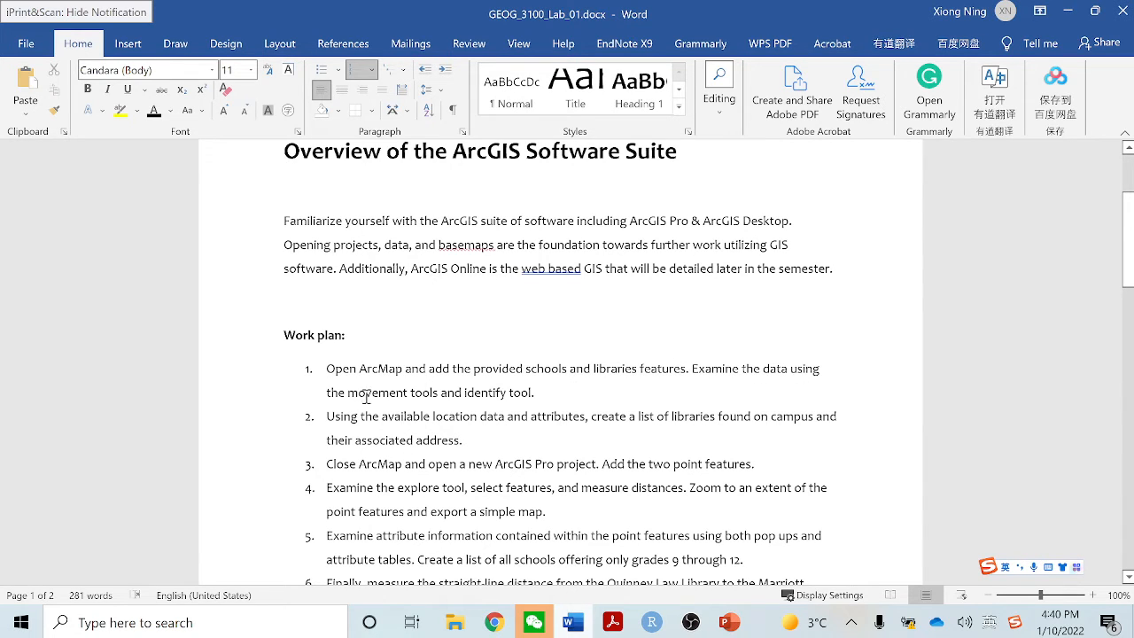
{"action": "left_click", "coordinate": [26, 626]}
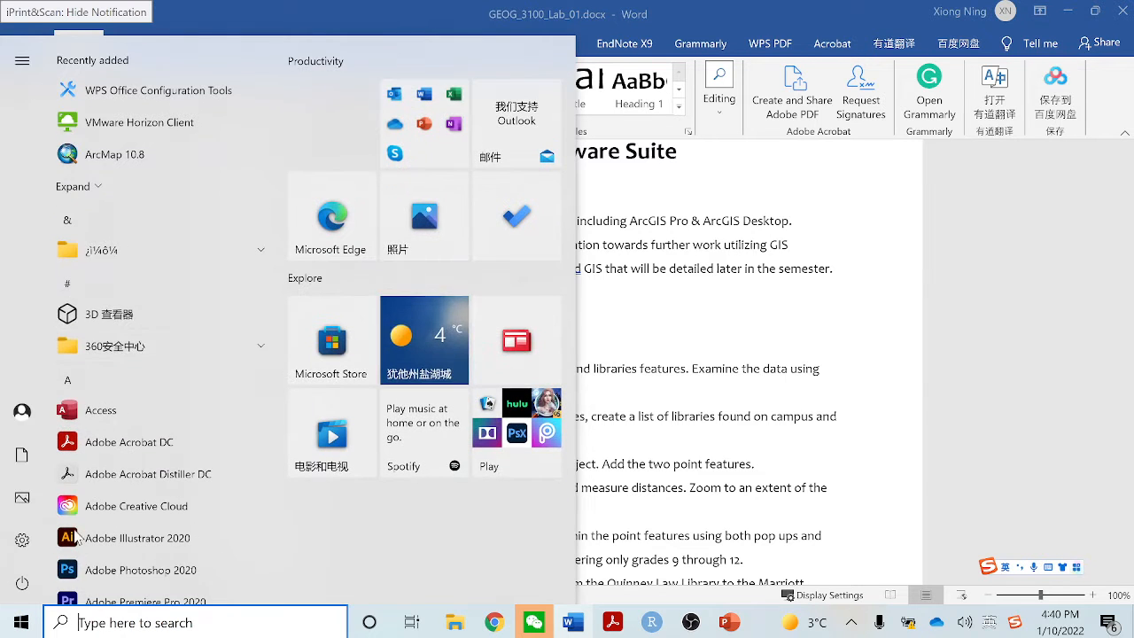
{"action": "left_click", "coordinate": [156, 167]}
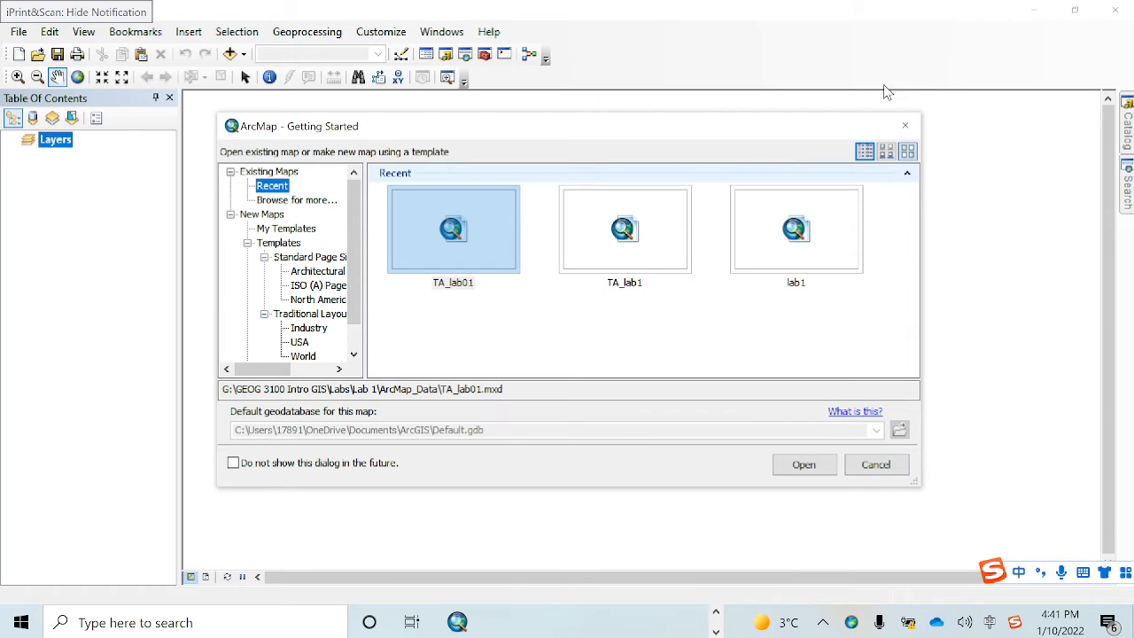
{"action": "left_click", "coordinate": [905, 126]}
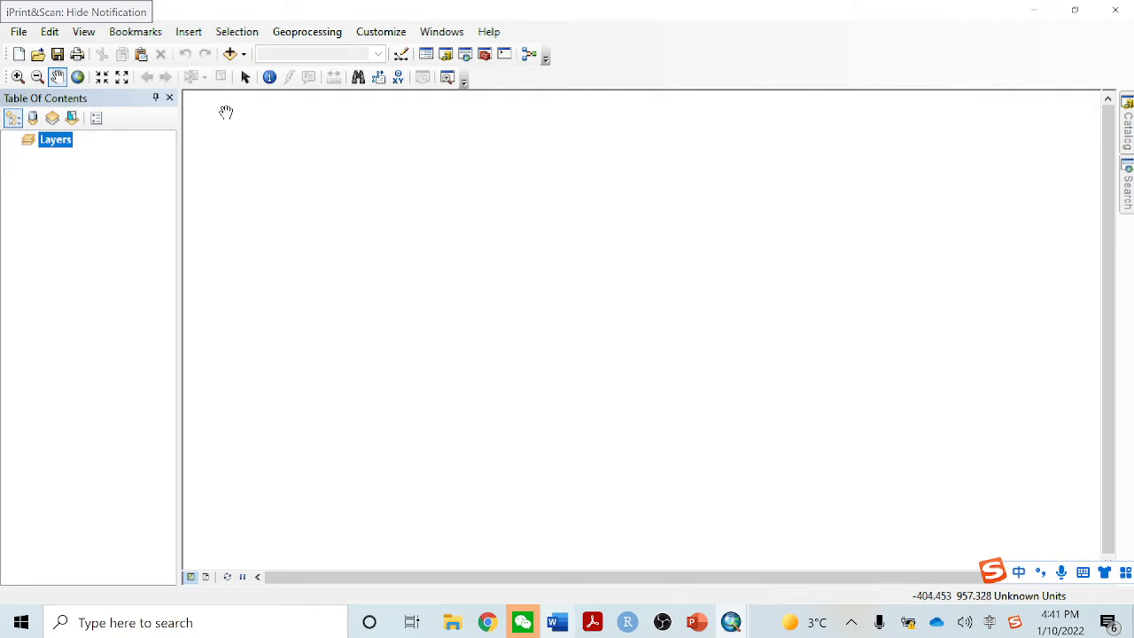
Look at the Catalog window's folder connections and the Search window
{"action": "left_click", "coordinate": [1125, 150]}
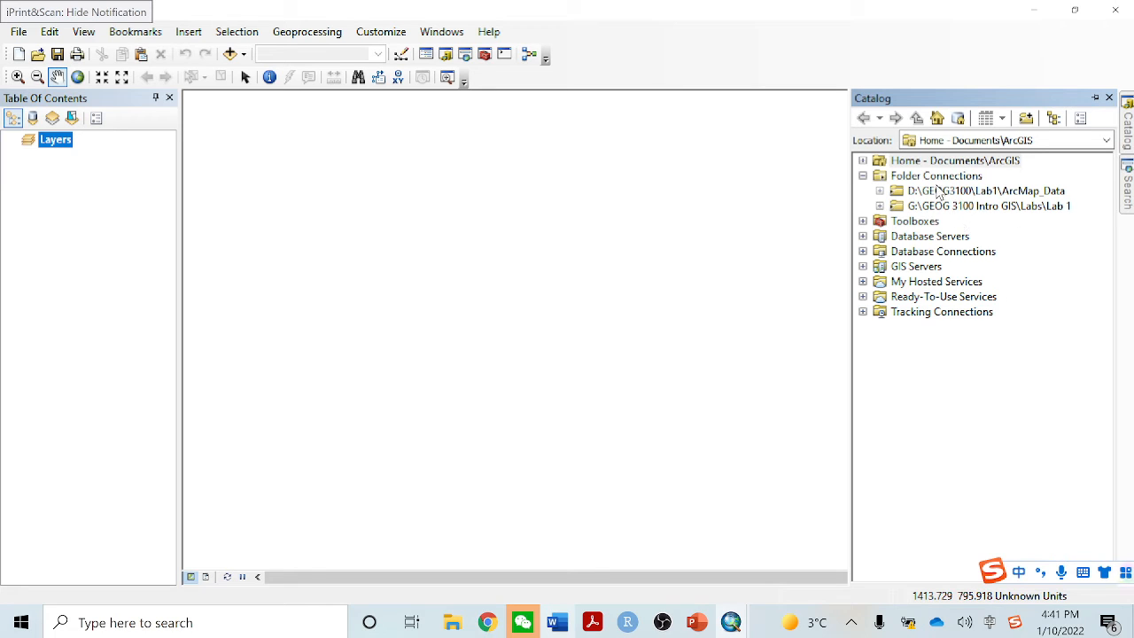
{"action": "left_click", "coordinate": [1128, 196]}
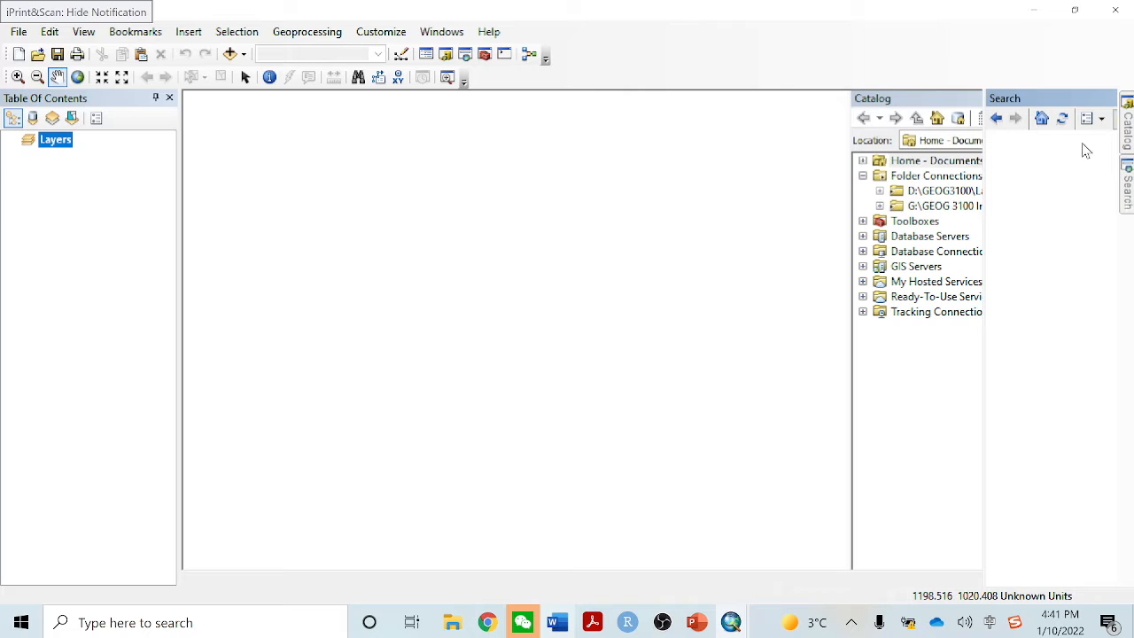
Add the Libraries_Lab01 and Schools_Lab01 feature classes from Geog3100_Lab01.gdb to the map
{"action": "left_click", "coordinate": [245, 54]}
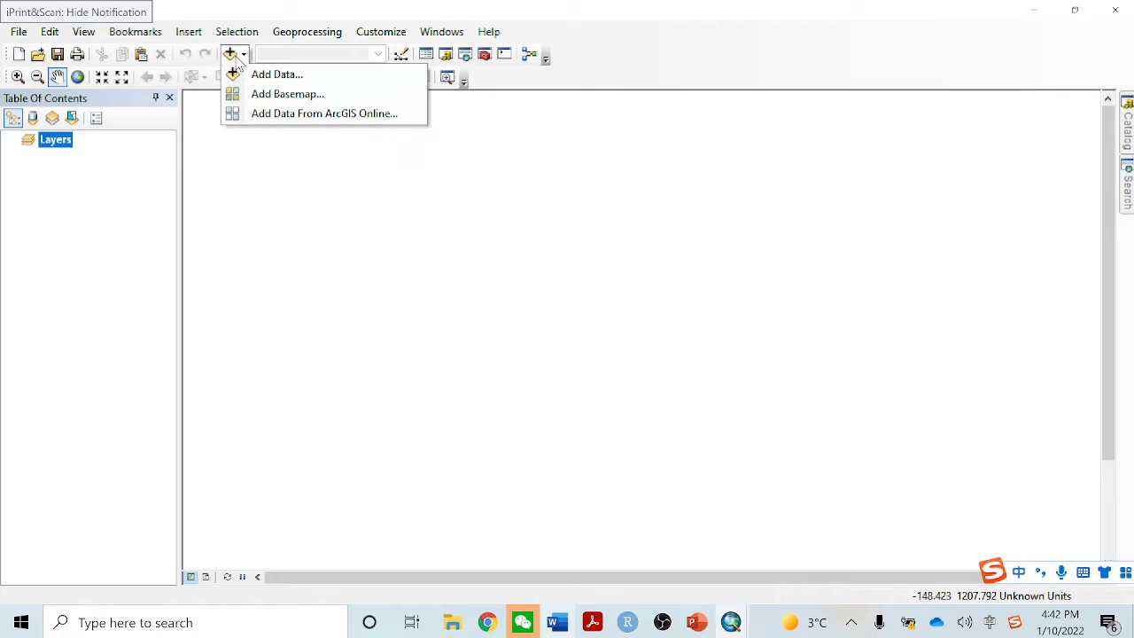
{"action": "left_click", "coordinate": [261, 74]}
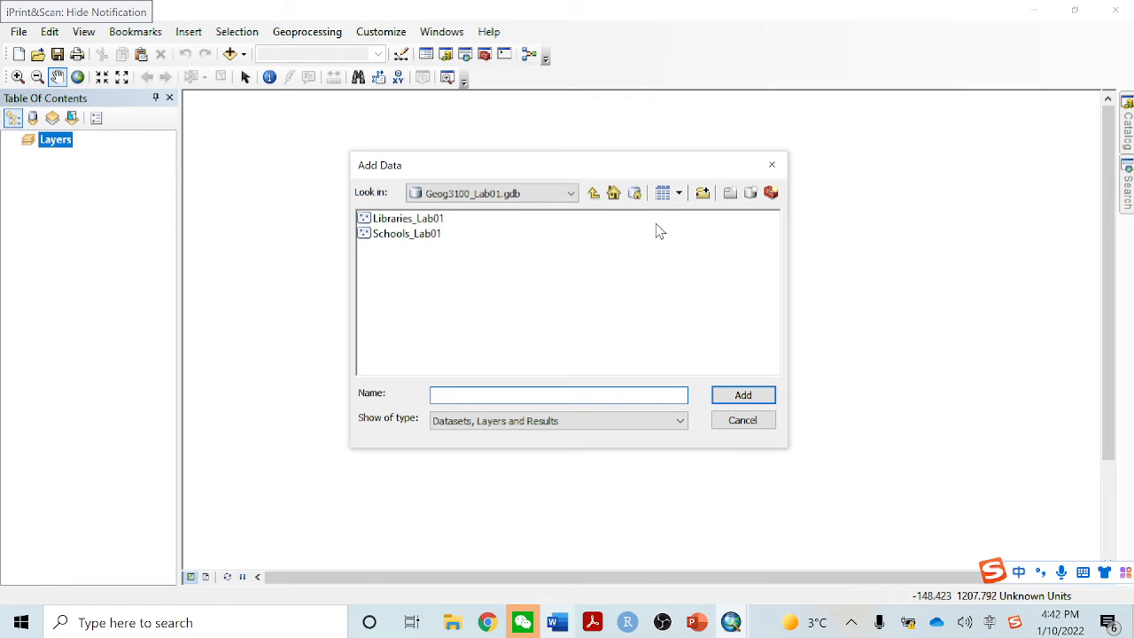
{"action": "left_click", "coordinate": [574, 195]}
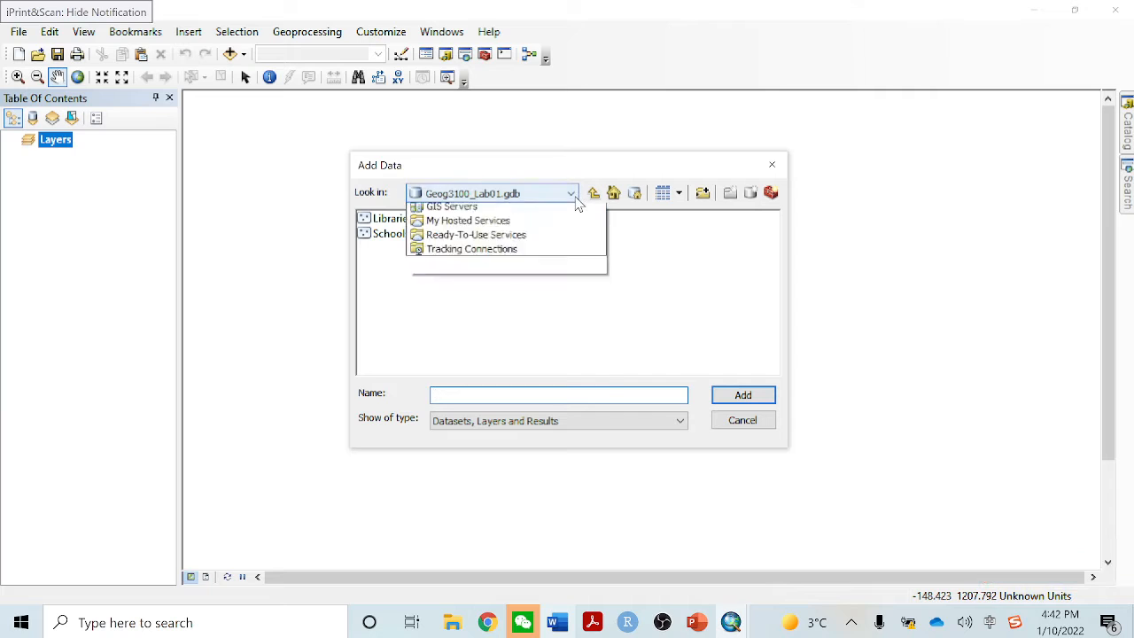
{"action": "left_click", "coordinate": [708, 296]}
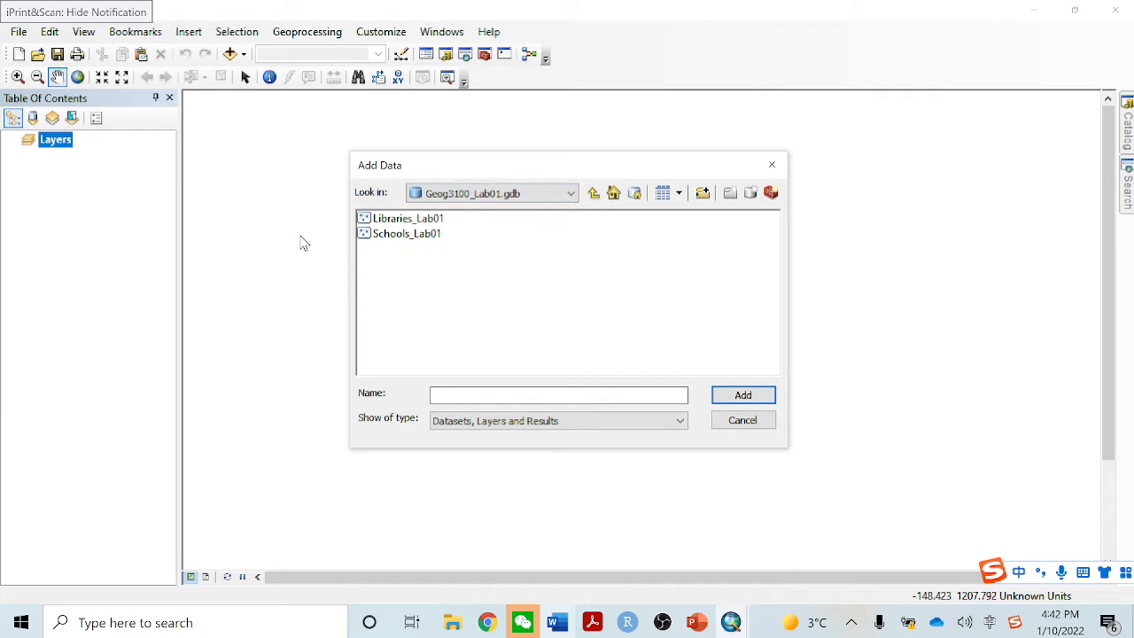
{"action": "left_click", "coordinate": [417, 223]}
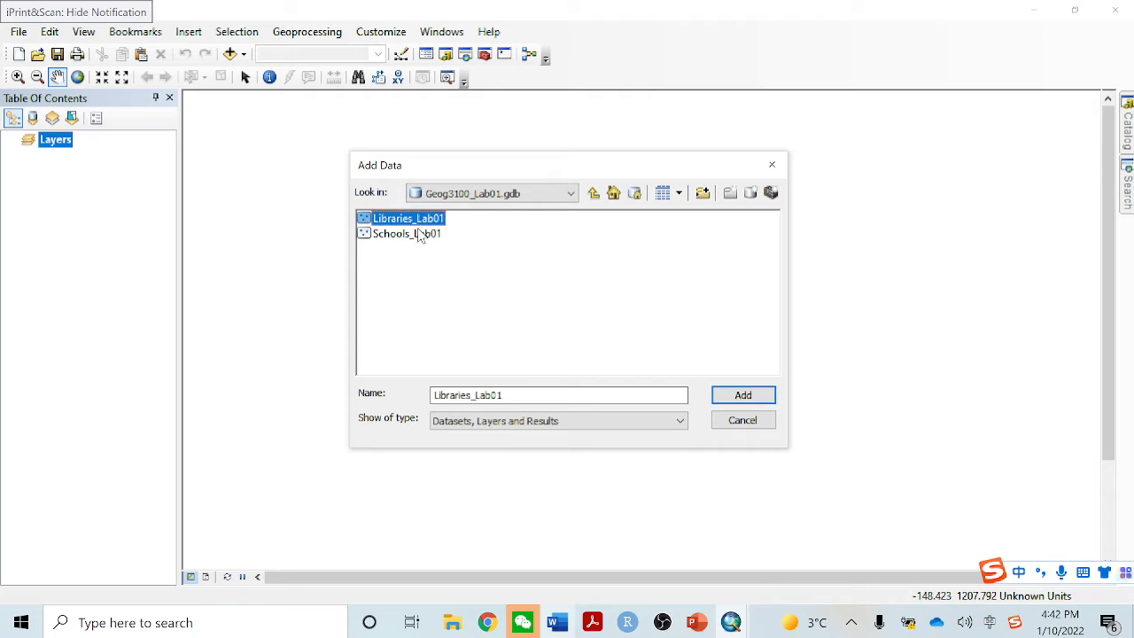
{"action": "left_click", "coordinate": [420, 234], "text": "shift"}
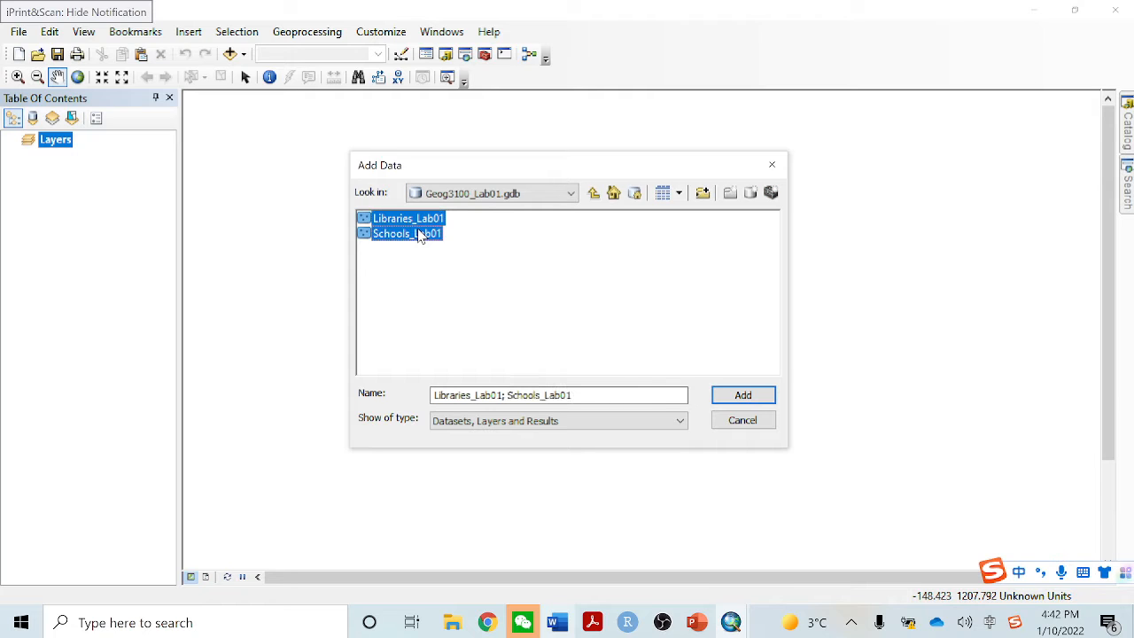
{"action": "left_click", "coordinate": [757, 396]}
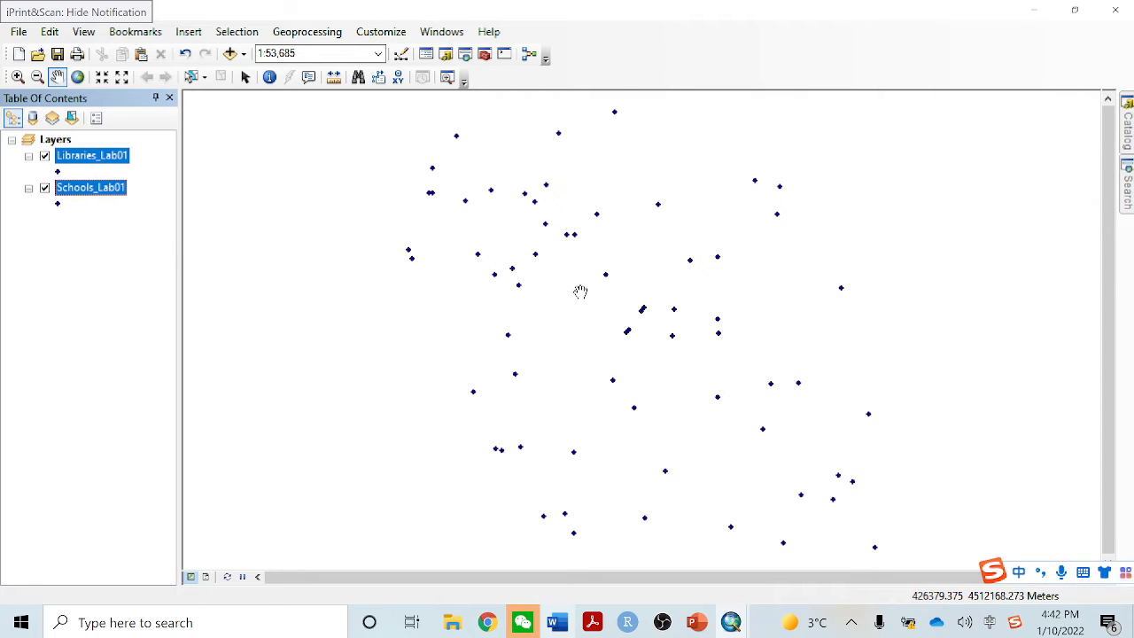
Change the Libraries_Lab01 layer's point symbol to the green Circle 2 marker
{"action": "left_click_drag", "start_coordinate": [580, 292], "coordinate": [641, 330]}
{"action": "left_click", "coordinate": [62, 177]}
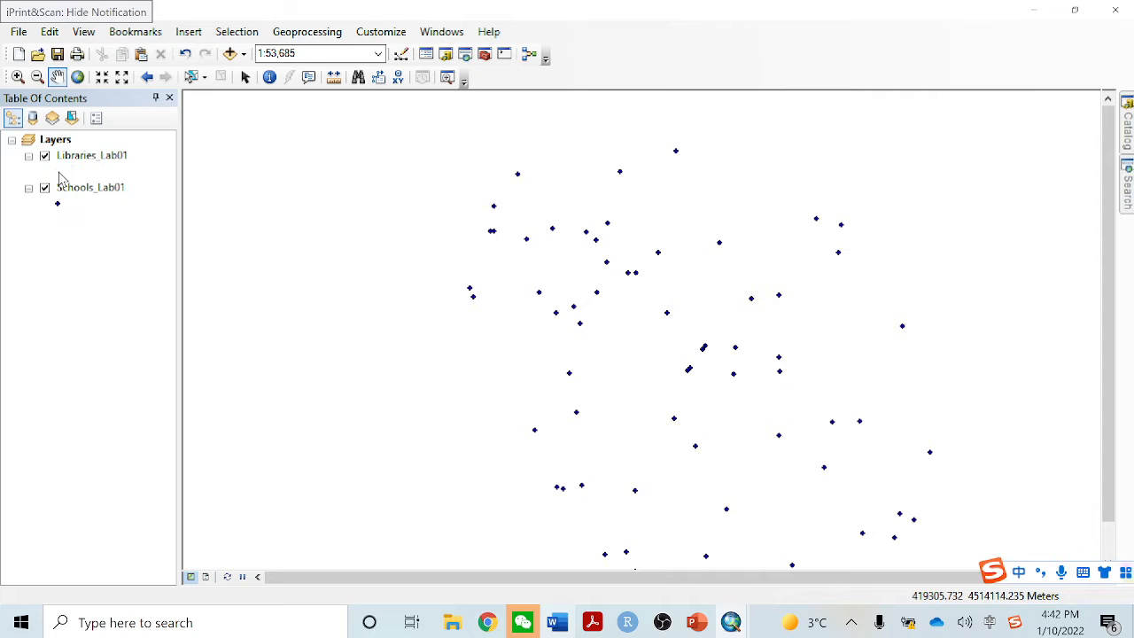
{"action": "left_click", "coordinate": [59, 172]}
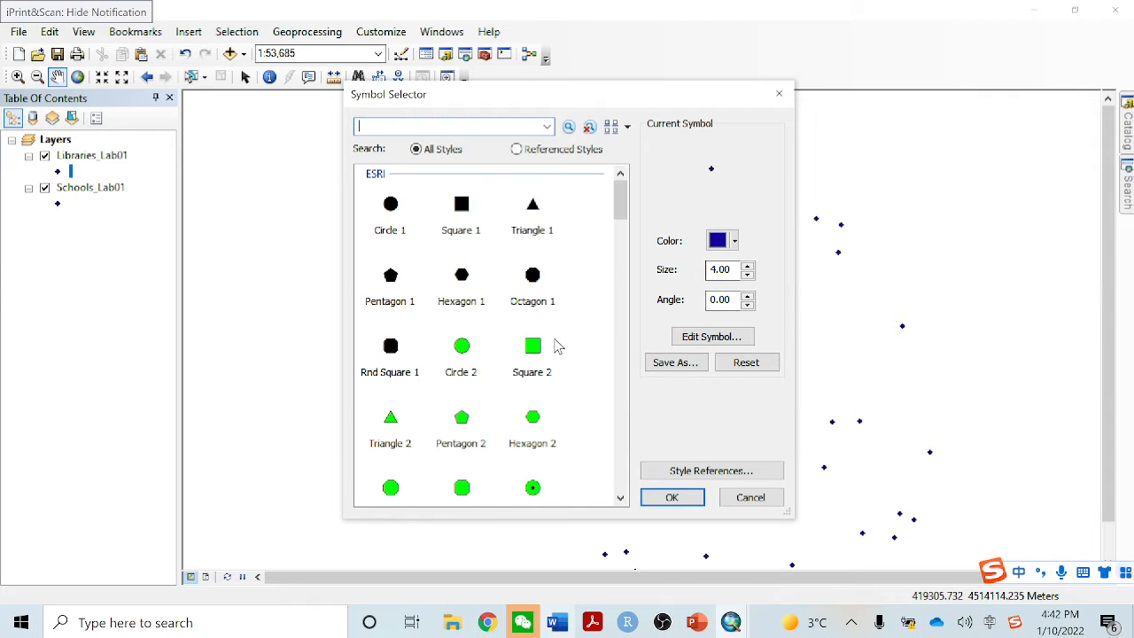
{"action": "left_click", "coordinate": [462, 345]}
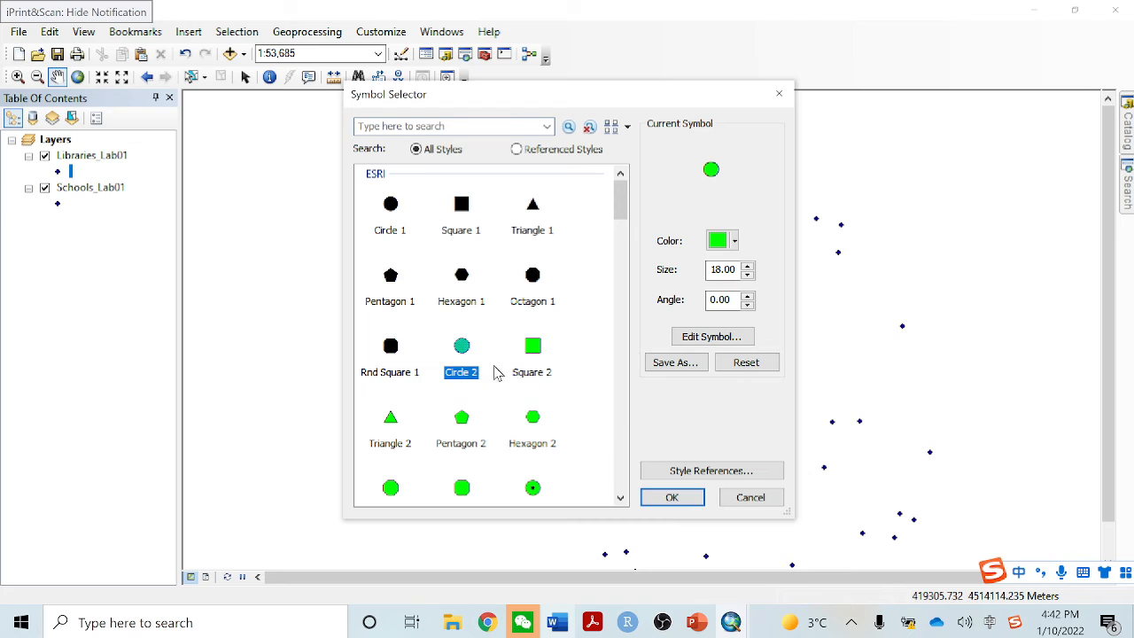
{"action": "left_click", "coordinate": [670, 497]}
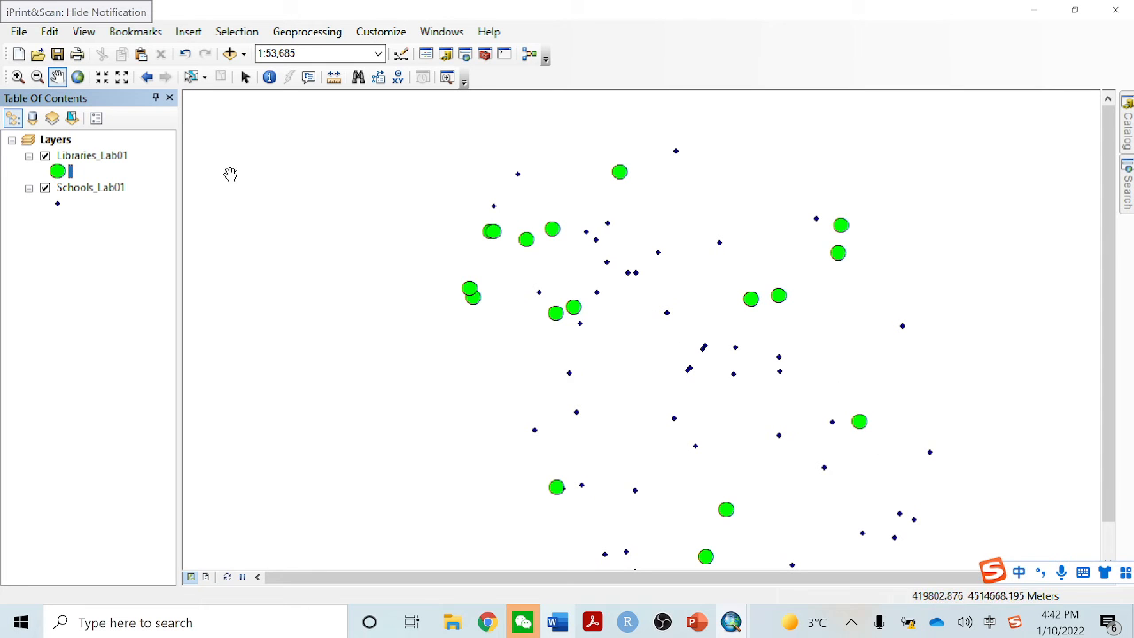
Add the Topographic basemap beneath the point layers and dismiss the geographic coordinate systems warning
{"action": "left_click", "coordinate": [244, 55]}
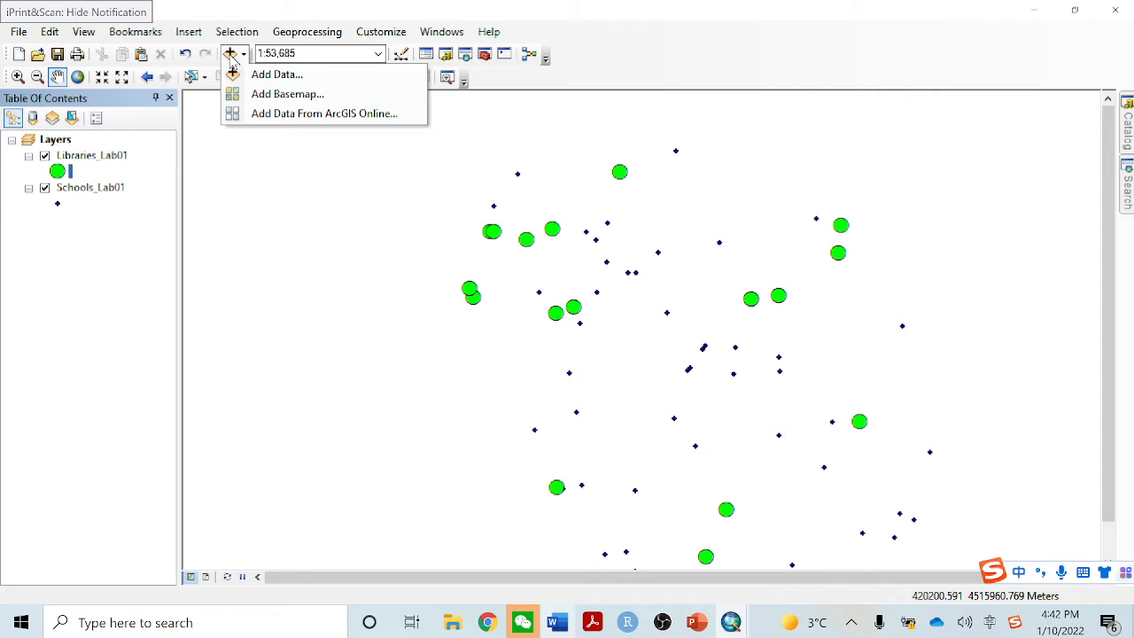
{"action": "left_click", "coordinate": [281, 94]}
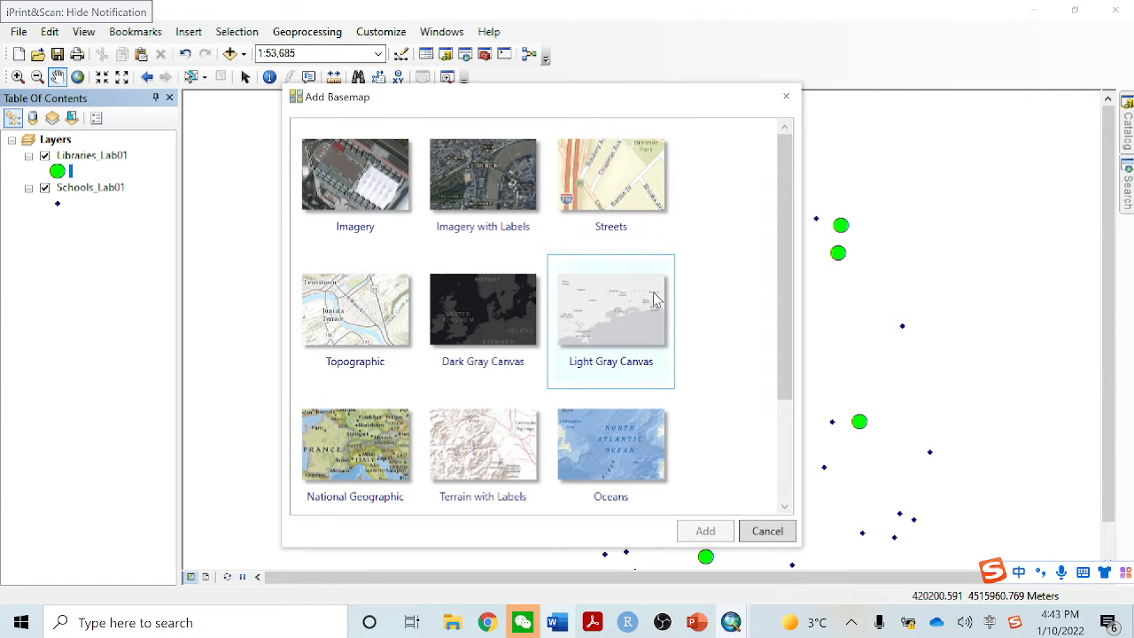
{"action": "scroll", "coordinate": [696, 359], "scroll_direction": "down", "scroll_amount": 3}
{"action": "scroll", "coordinate": [707, 403], "scroll_direction": "up", "scroll_amount": 3}
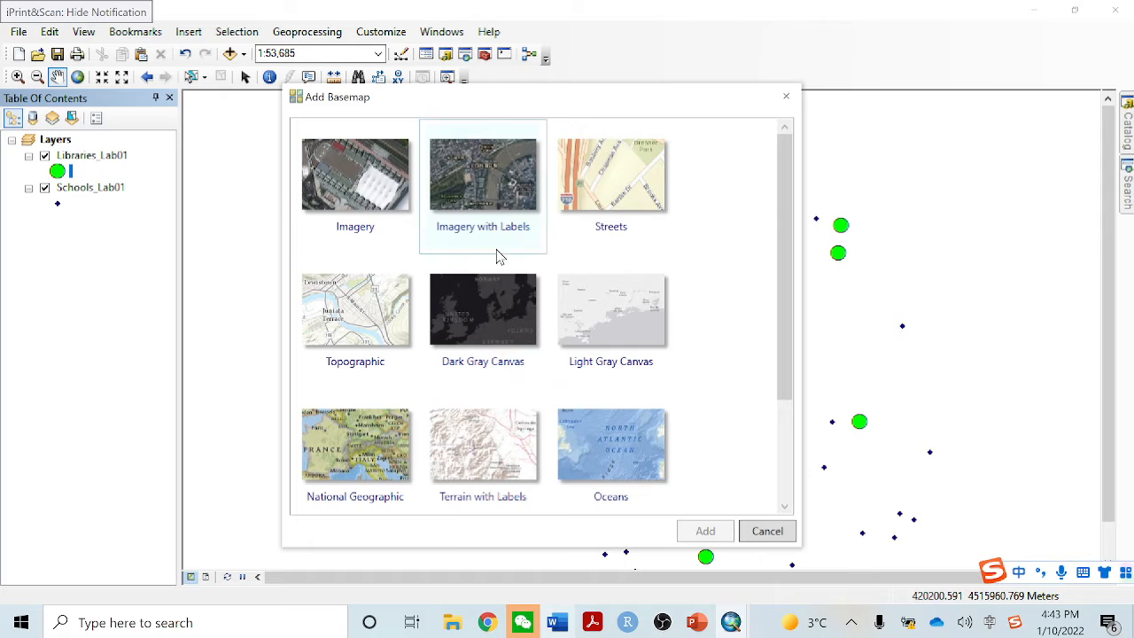
{"action": "left_click", "coordinate": [341, 323]}
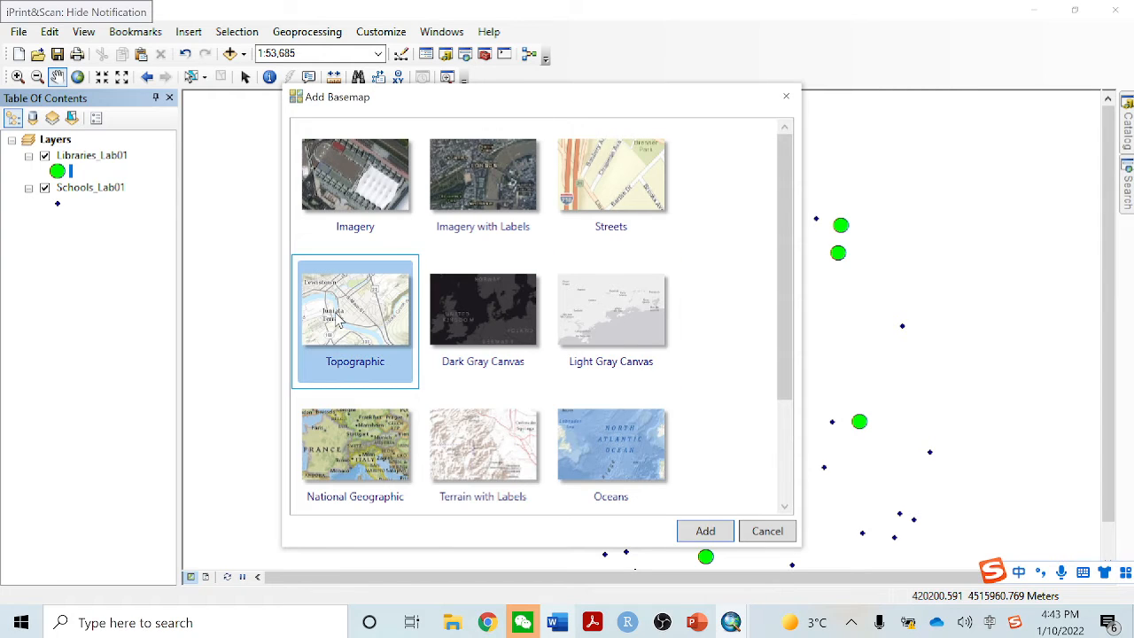
{"action": "left_click", "coordinate": [705, 531]}
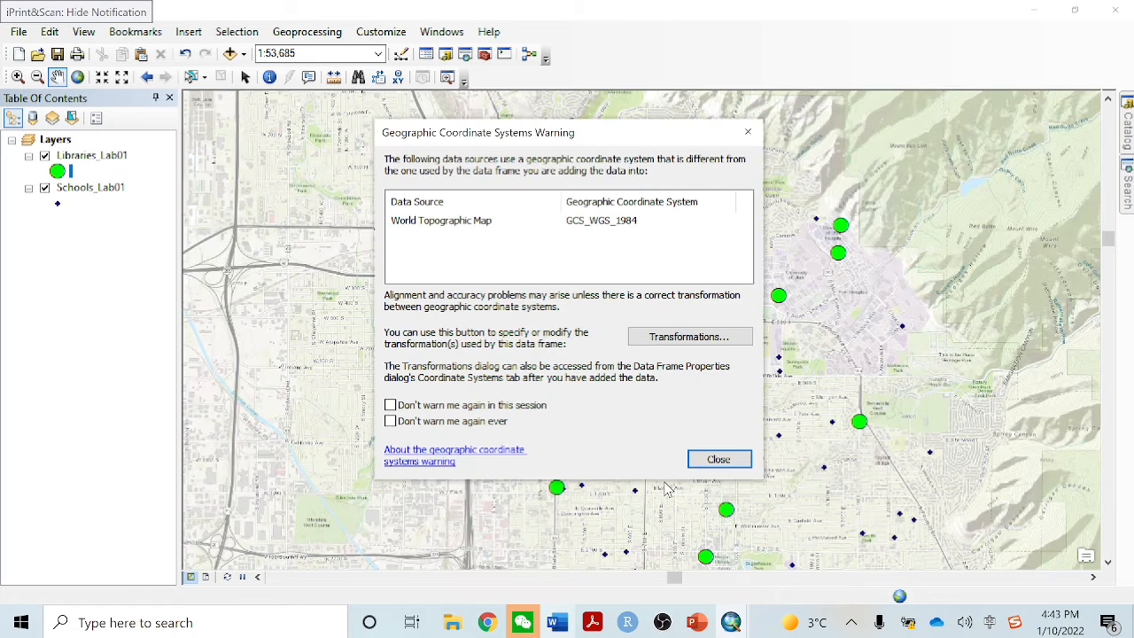
{"action": "left_click", "coordinate": [748, 131]}
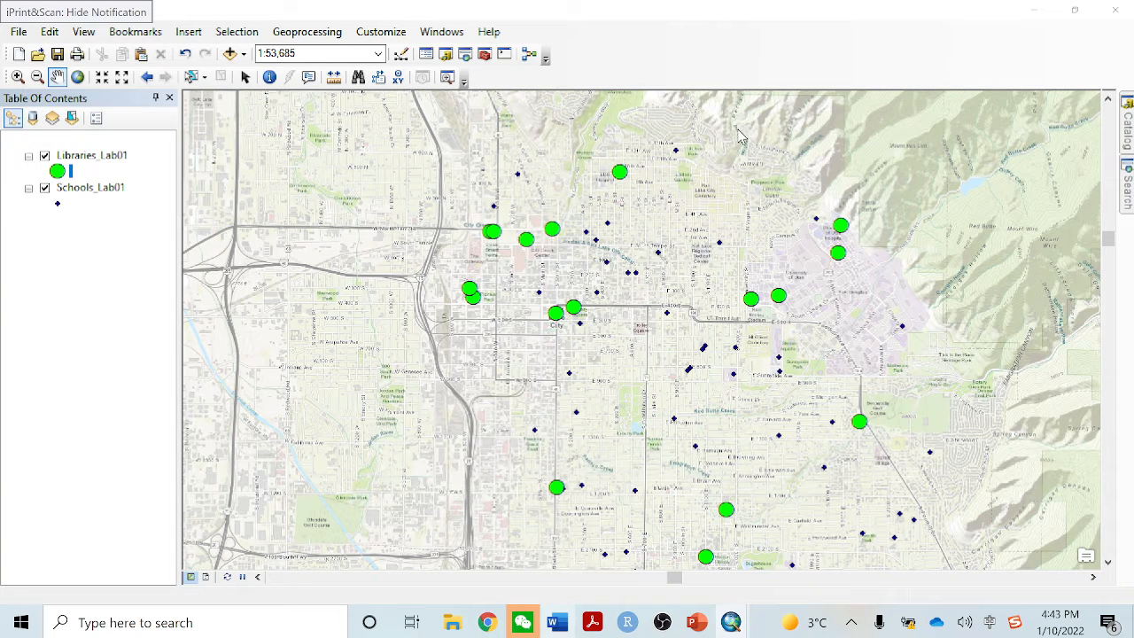
{"action": "left_click", "coordinate": [713, 218]}
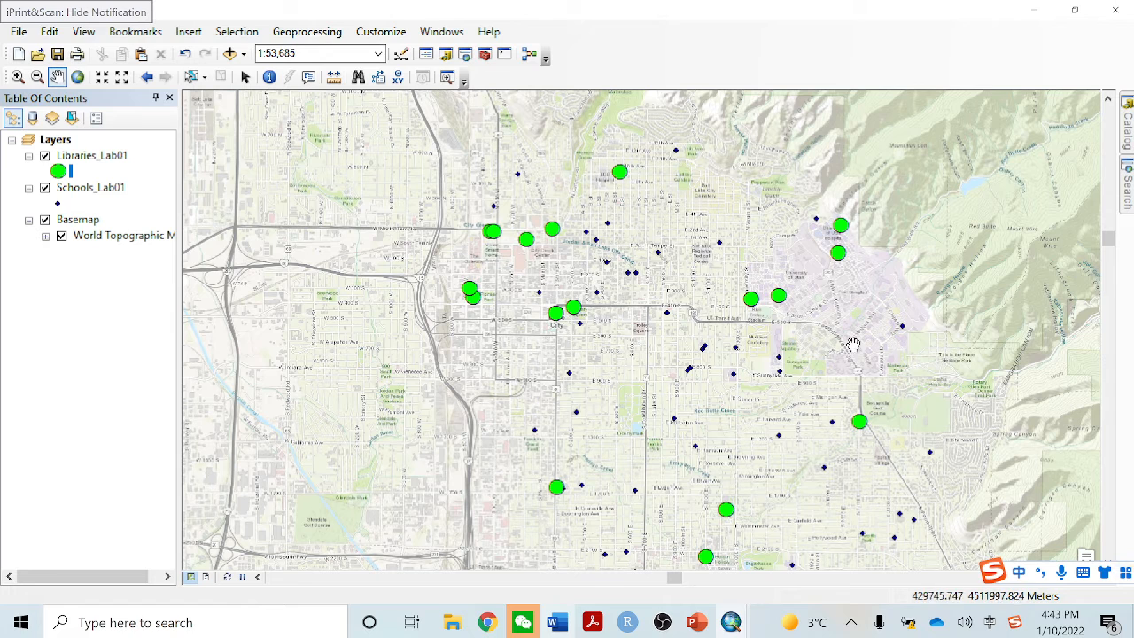
Examine the points by zooming the map in to 1:30,000 and back out to 1:50,000
{"action": "left_click", "coordinate": [17, 77]}
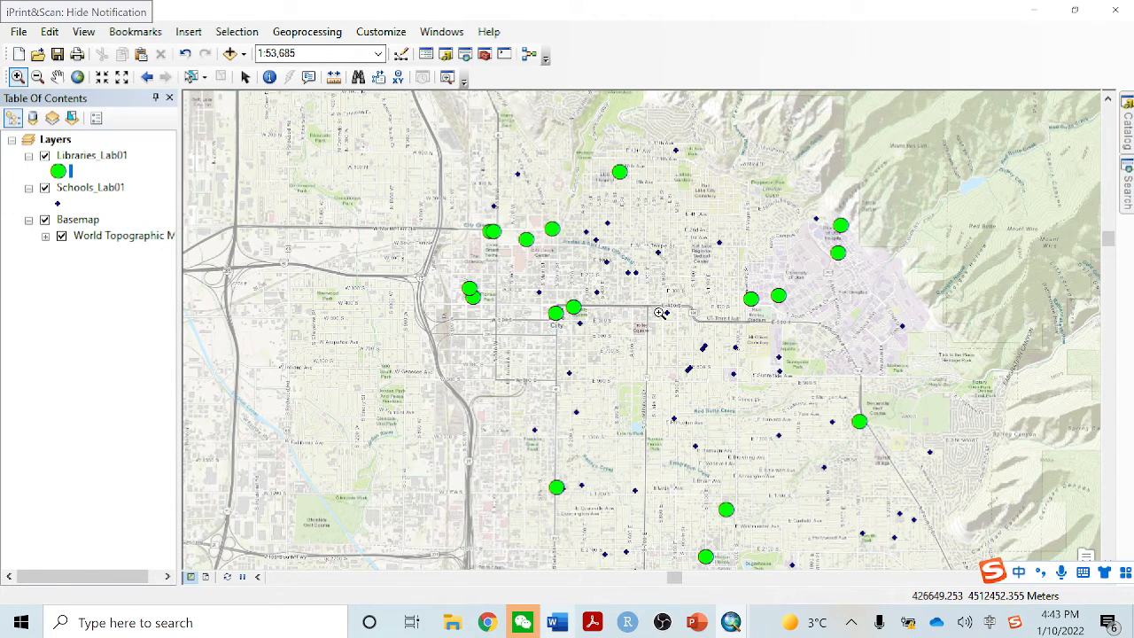
{"action": "scroll", "coordinate": [661, 312], "scroll_direction": "up", "scroll_amount": 1}
{"action": "scroll", "coordinate": [662, 312], "scroll_direction": "up", "scroll_amount": 1}
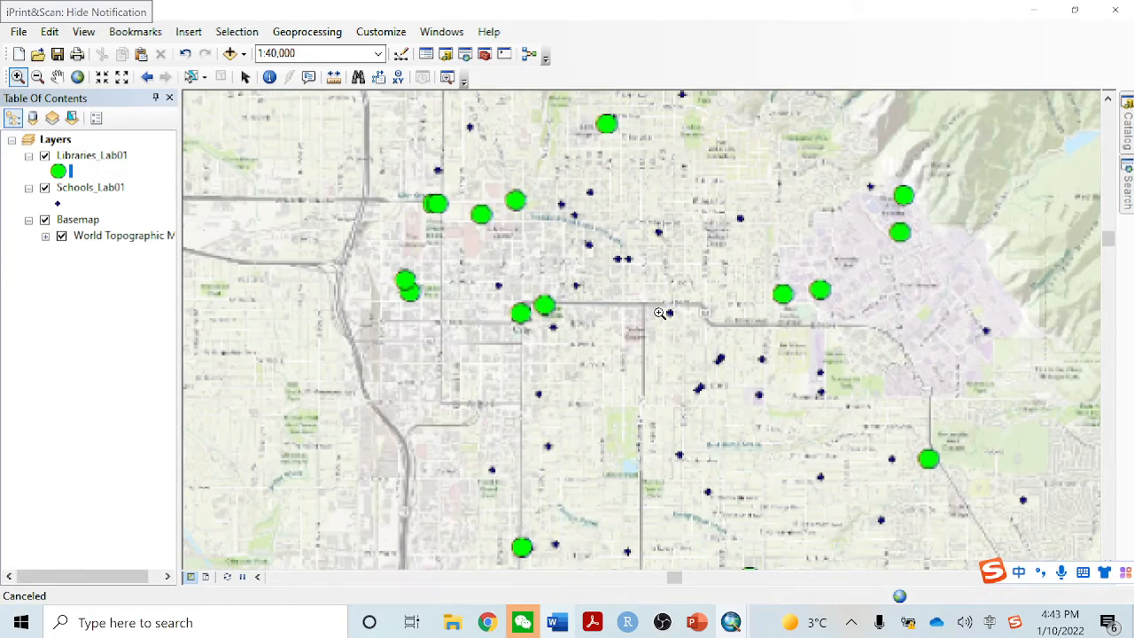
{"action": "scroll", "coordinate": [696, 311], "scroll_direction": "up", "scroll_amount": 1}
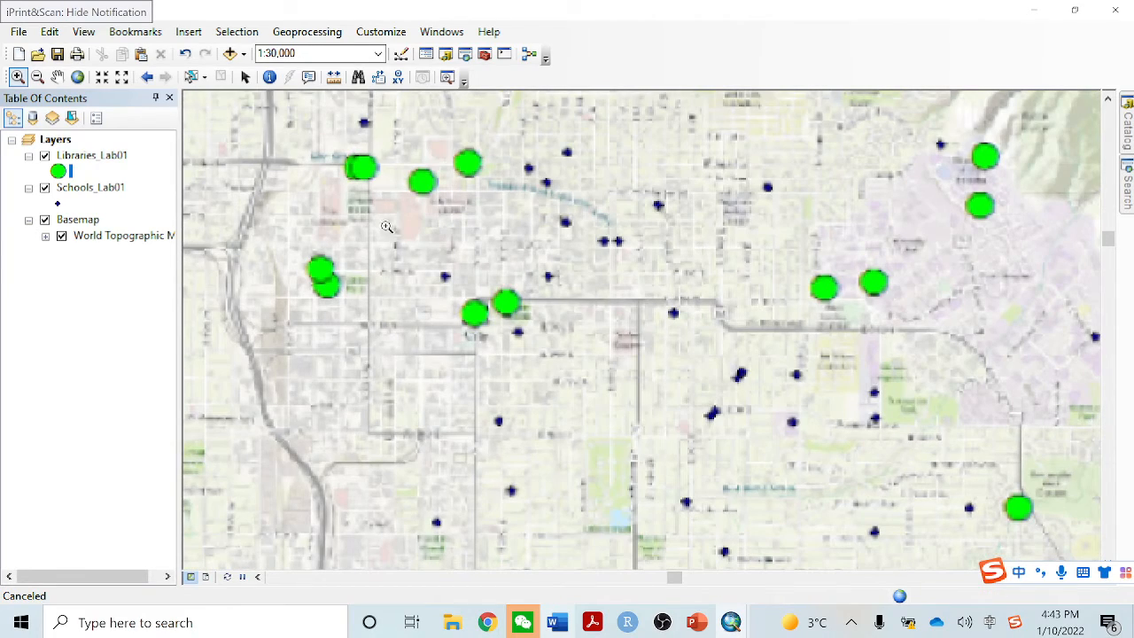
{"action": "left_click", "coordinate": [39, 78]}
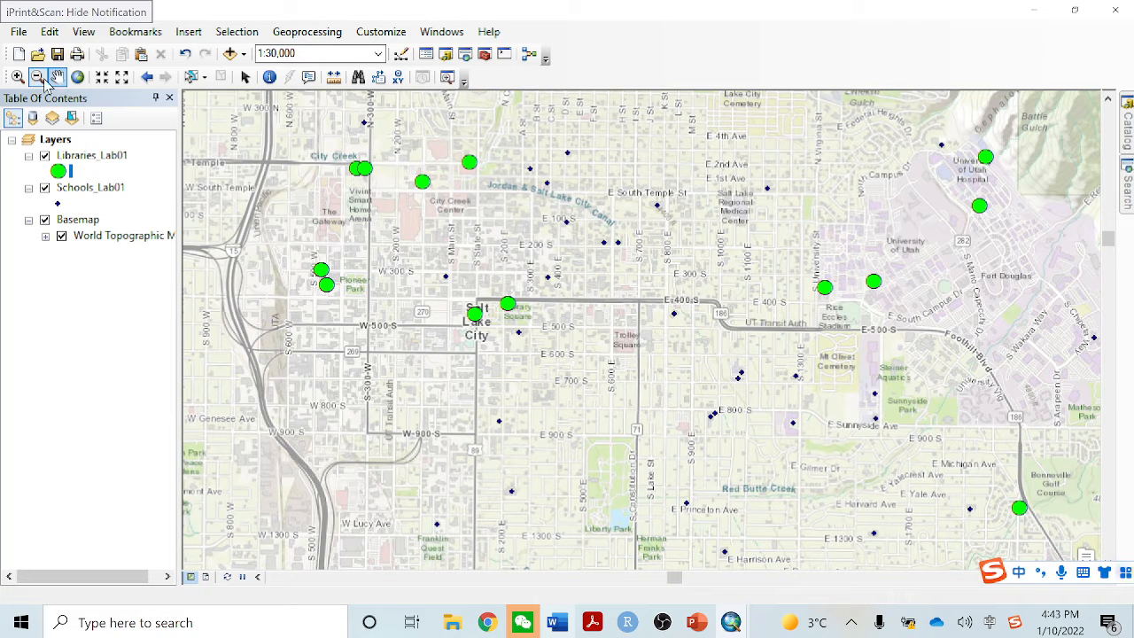
{"action": "left_click", "coordinate": [734, 326]}
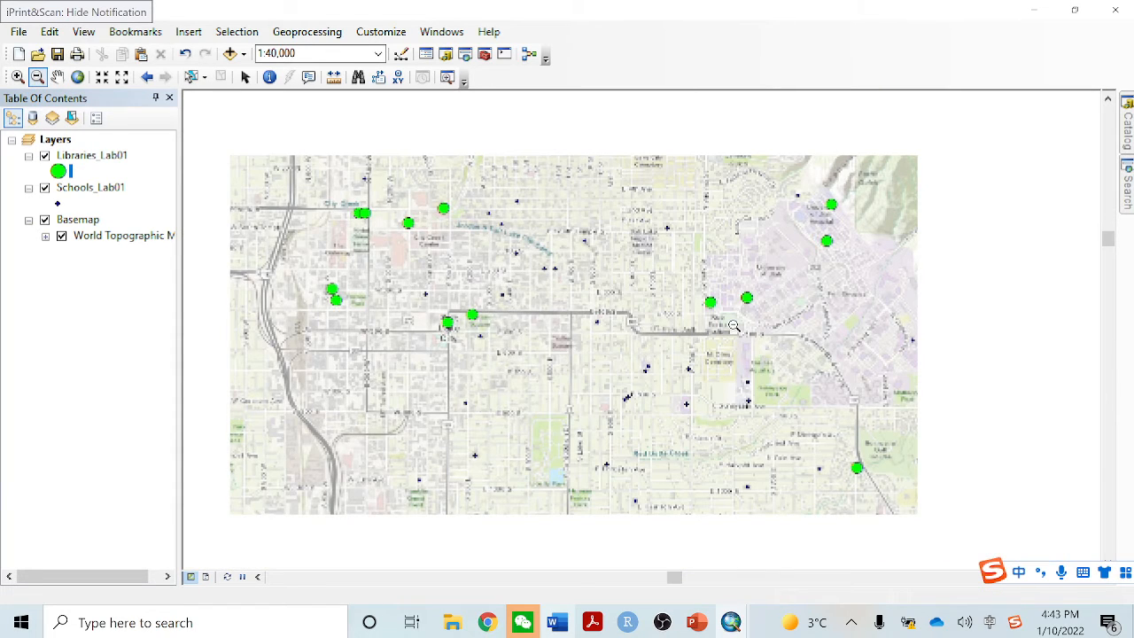
{"action": "left_click", "coordinate": [734, 326]}
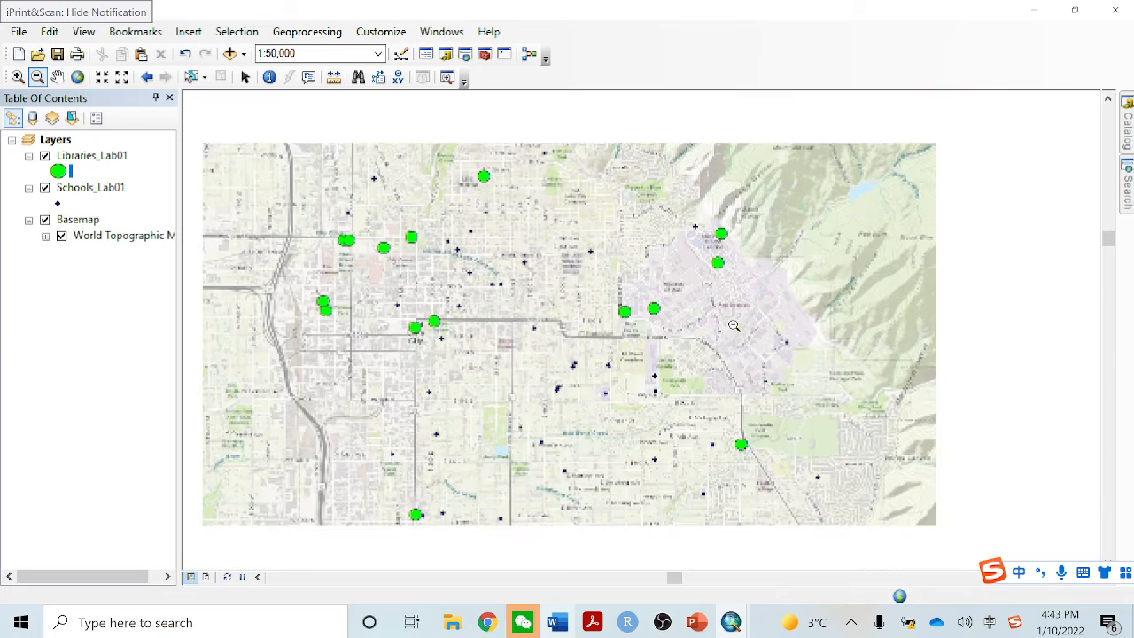
Pan across the libraries and schools around Salt Lake City and view the map at its full extent
{"action": "left_click", "coordinate": [58, 77]}
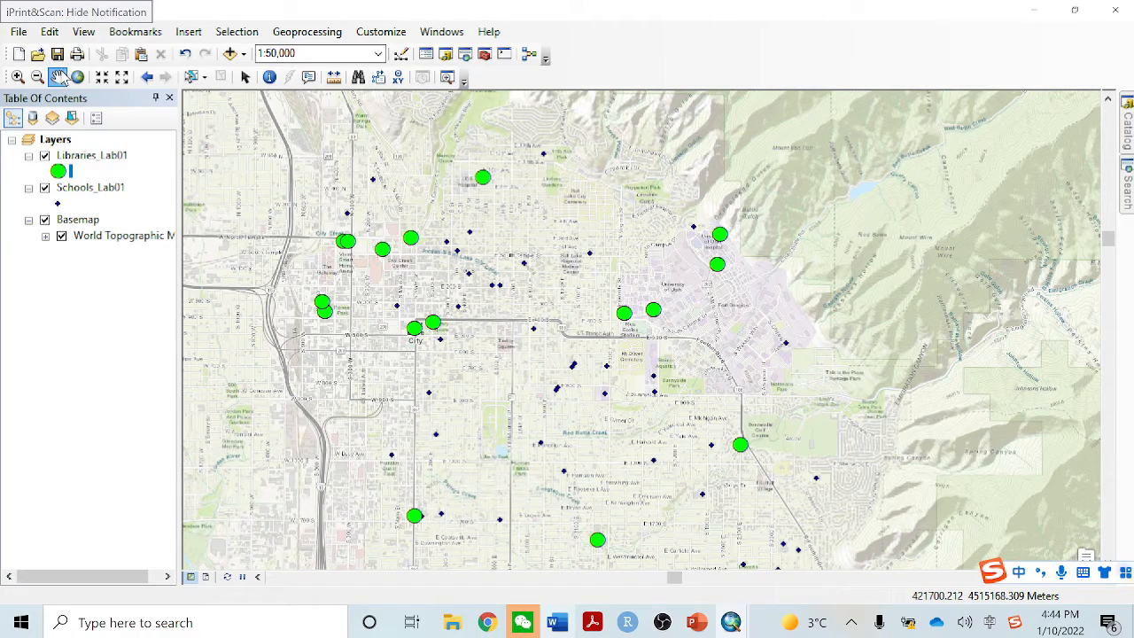
{"action": "left_click_drag", "start_coordinate": [762, 301], "coordinate": [849, 296]}
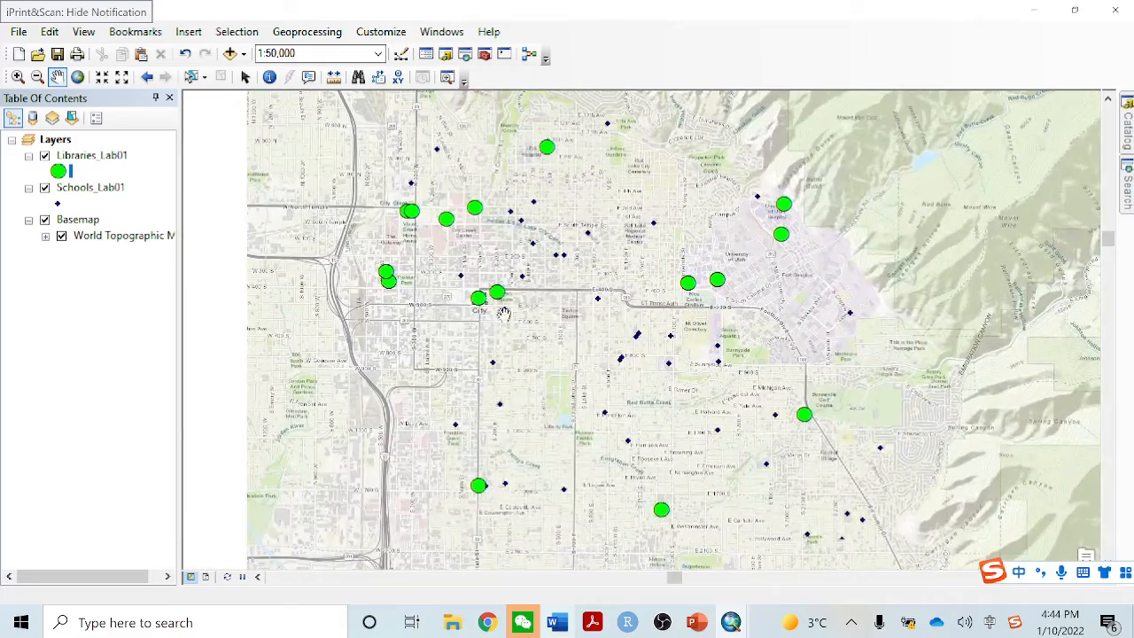
{"action": "left_click_drag", "start_coordinate": [503, 314], "coordinate": [498, 351]}
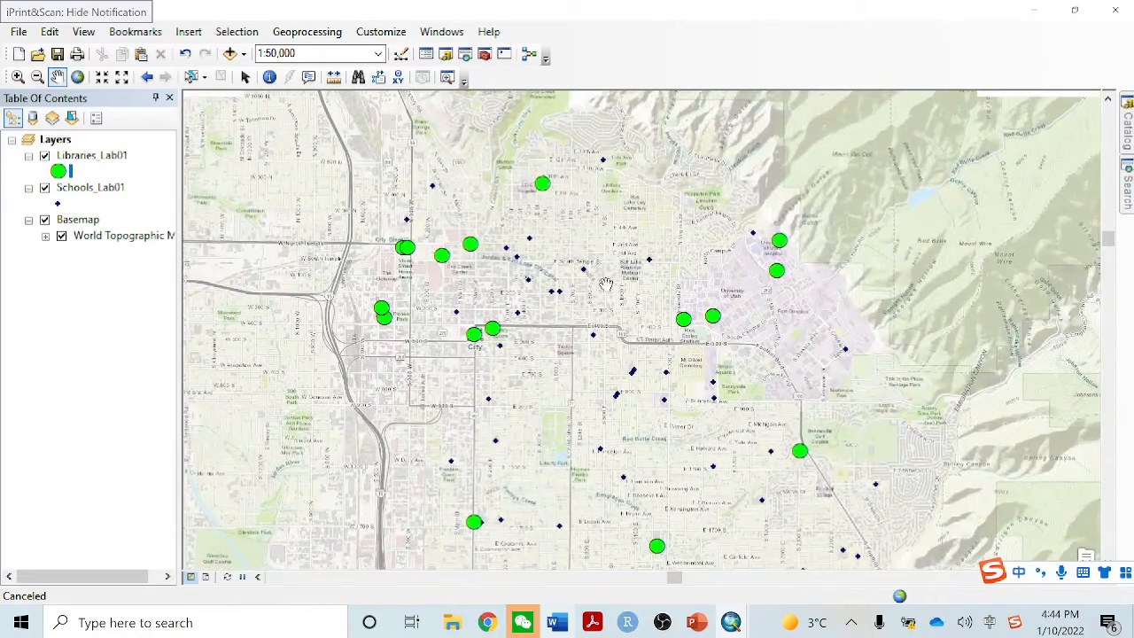
{"action": "left_click_drag", "start_coordinate": [705, 179], "coordinate": [823, 171]}
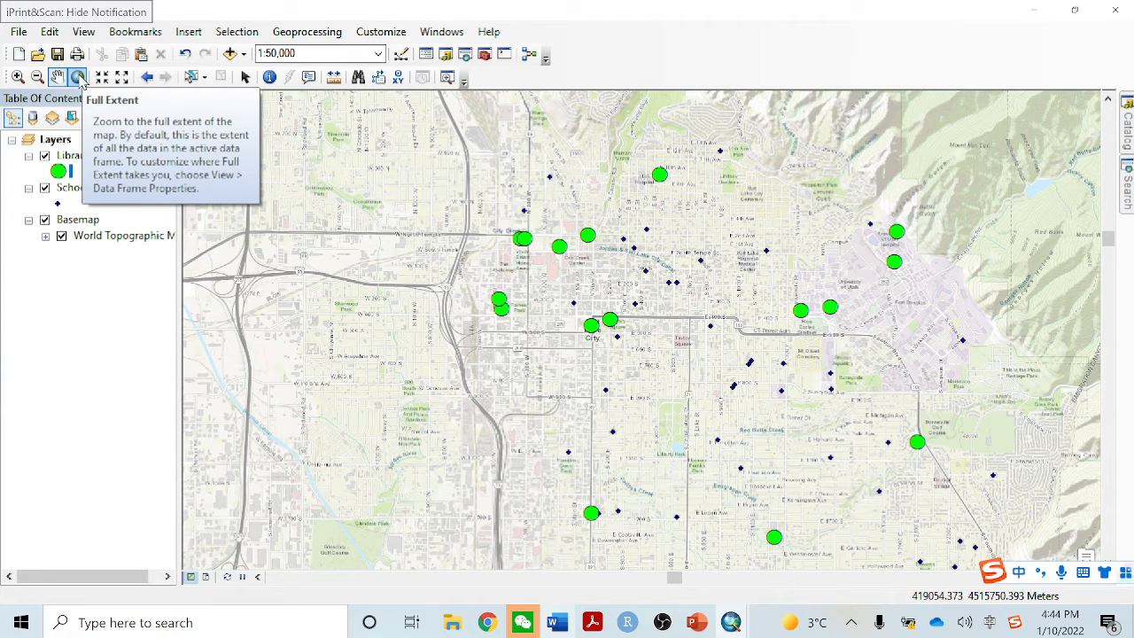
{"action": "left_click", "coordinate": [78, 78]}
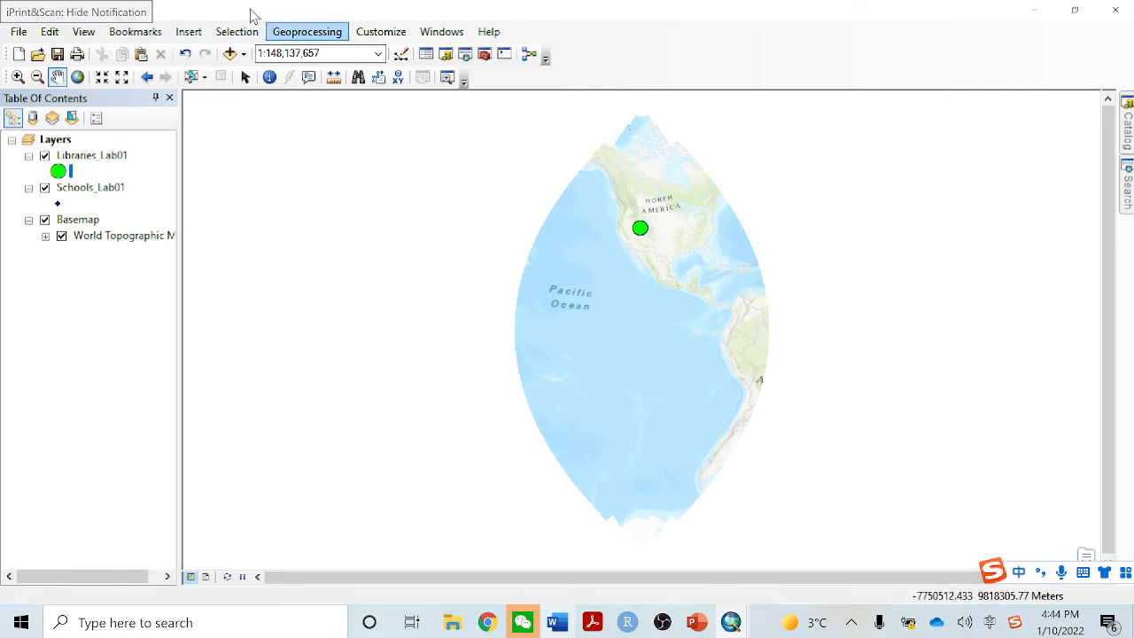
Zoom the map from the full extent to the extent of the Schools_Lab01 layer
{"action": "left_click", "coordinate": [72, 159]}
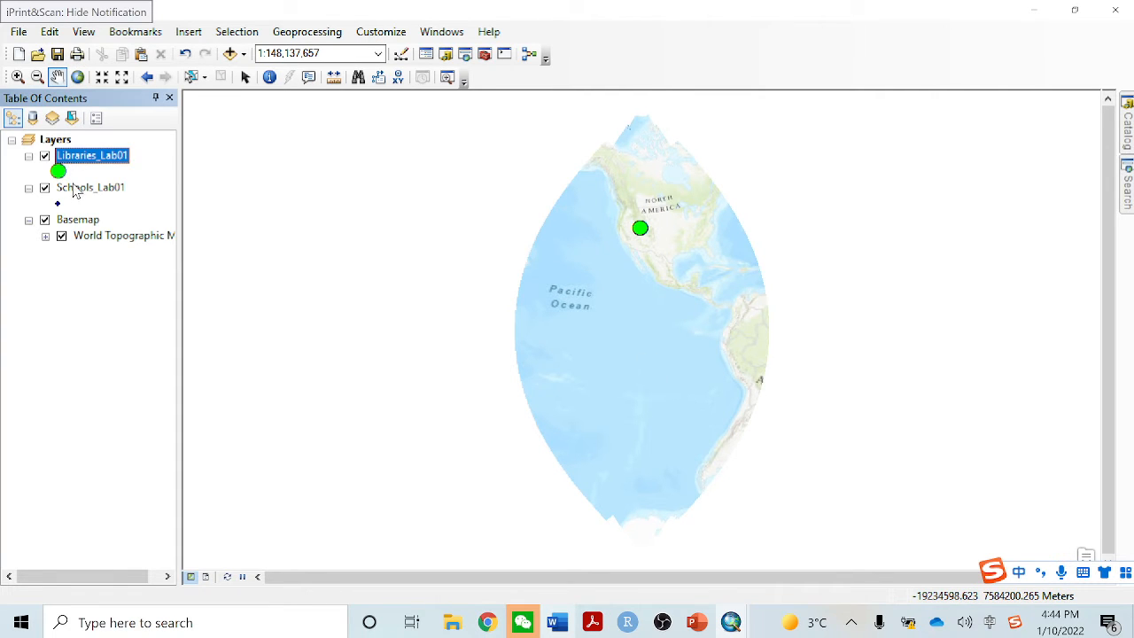
{"action": "left_click", "coordinate": [75, 190]}
{"action": "right_click", "coordinate": [75, 200]}
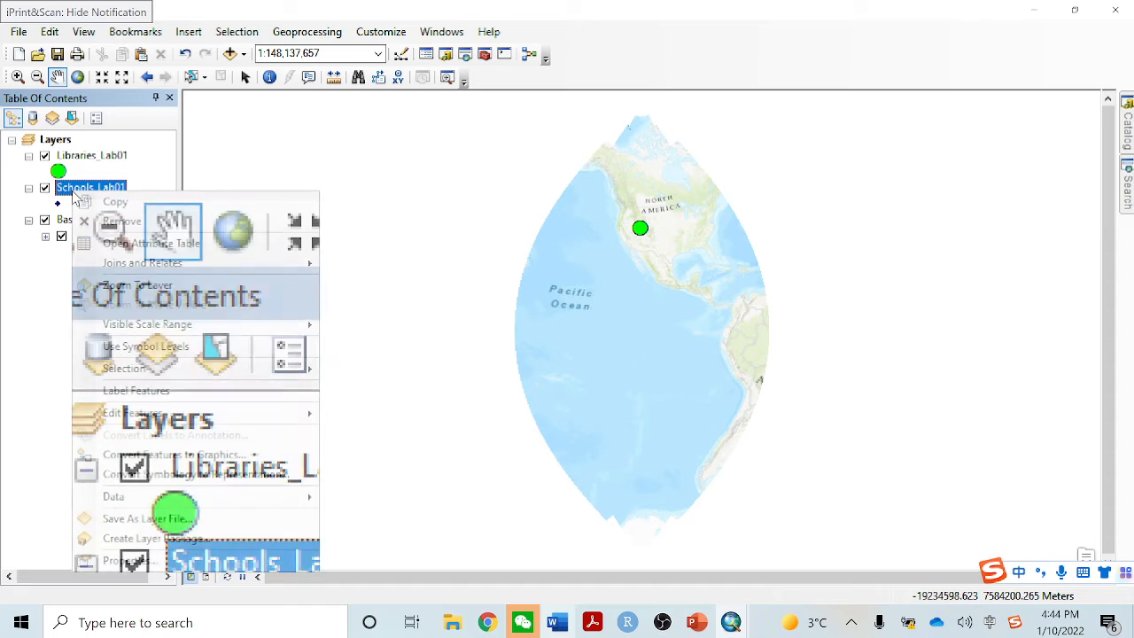
{"action": "left_click", "coordinate": [188, 289]}
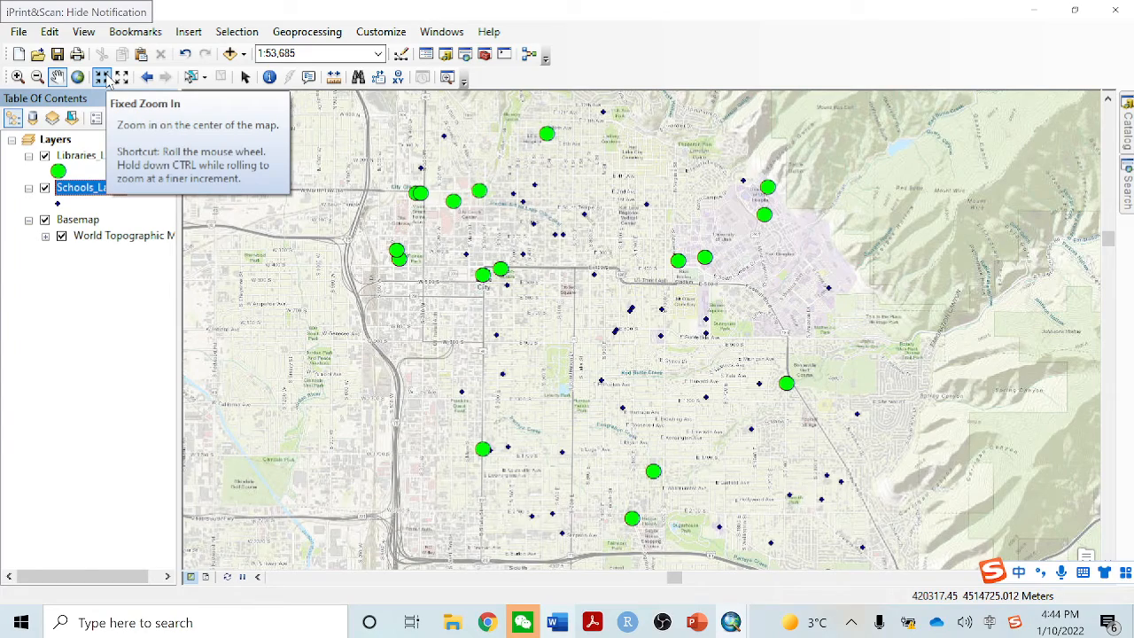
Try a fixed zoom in and a fixed zoom out on the map centre, and go back to the previous extent
{"action": "left_click", "coordinate": [102, 77]}
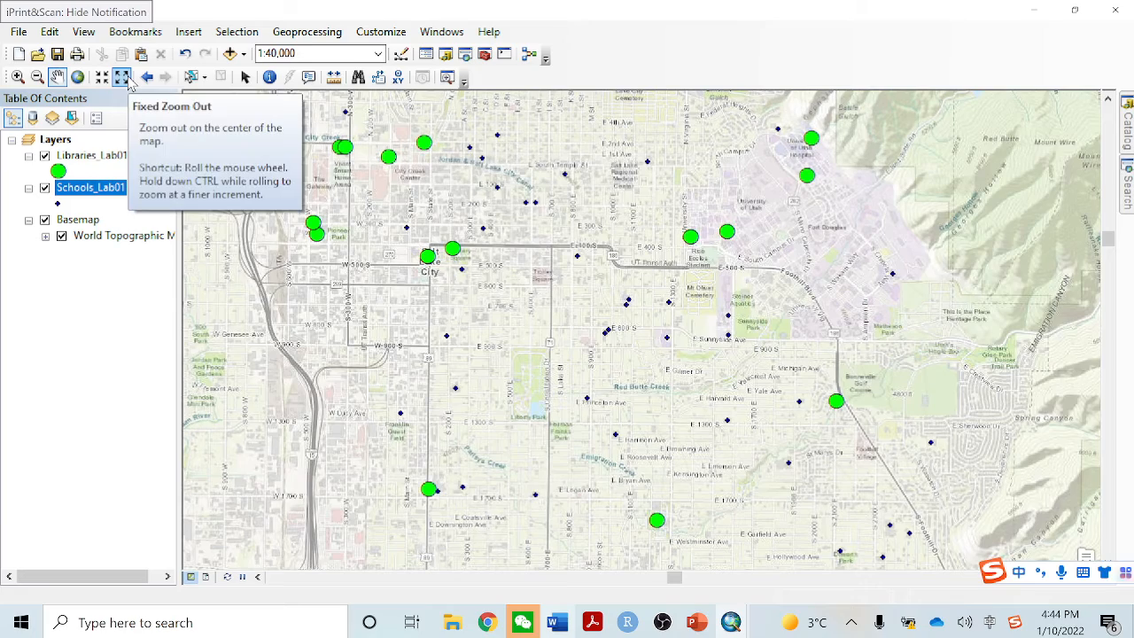
{"action": "left_click", "coordinate": [124, 78]}
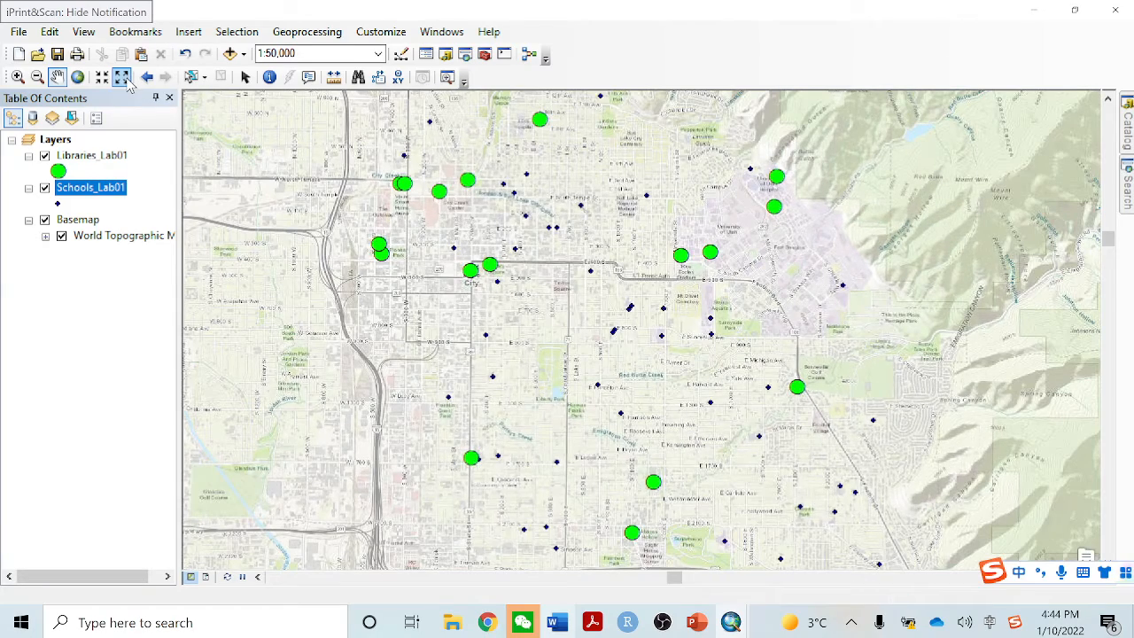
{"action": "left_click", "coordinate": [147, 78]}
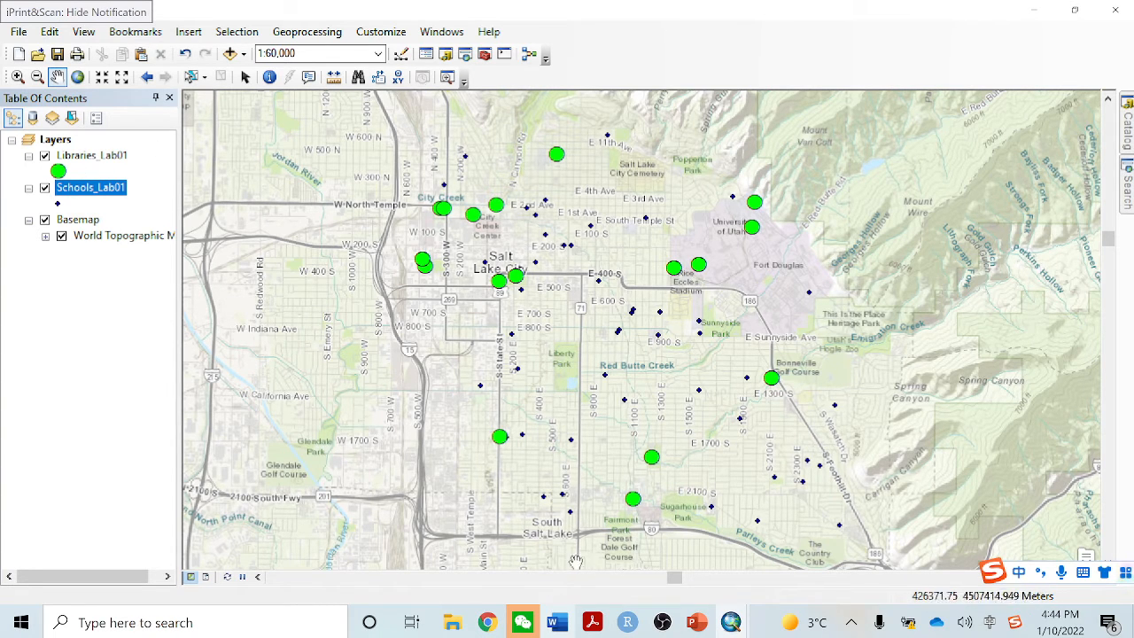
Review the work plan in the Word document GEOG_3100_Lab_01.docx and return to the ArcMap window with the point layers
{"action": "left_click", "coordinate": [557, 623]}
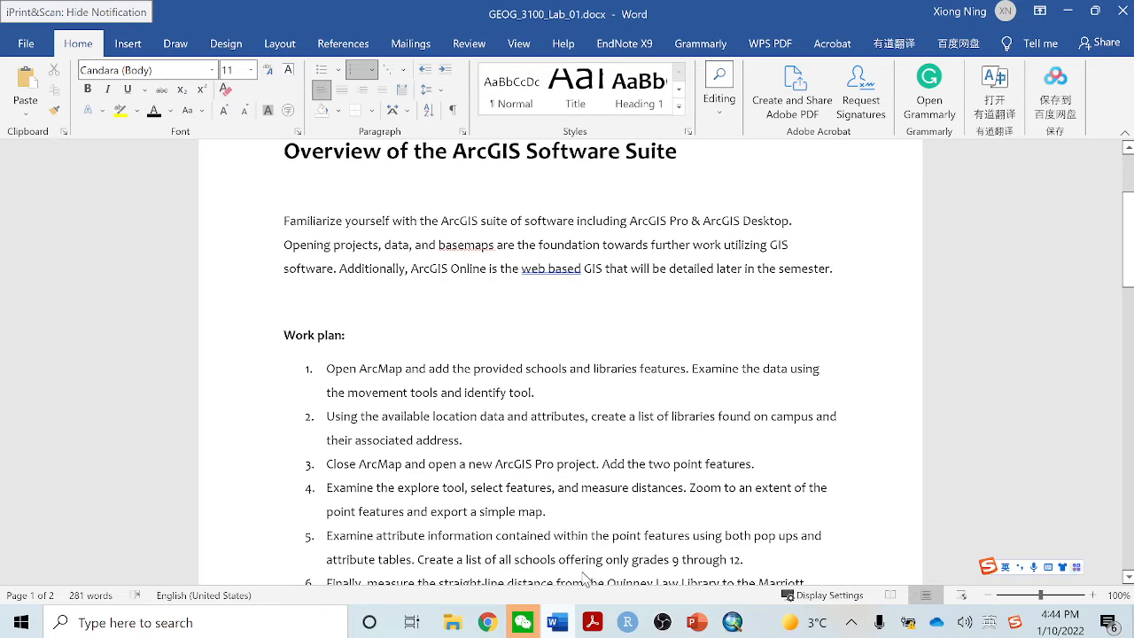
{"action": "scroll", "coordinate": [593, 413], "scroll_direction": "down", "scroll_amount": 1}
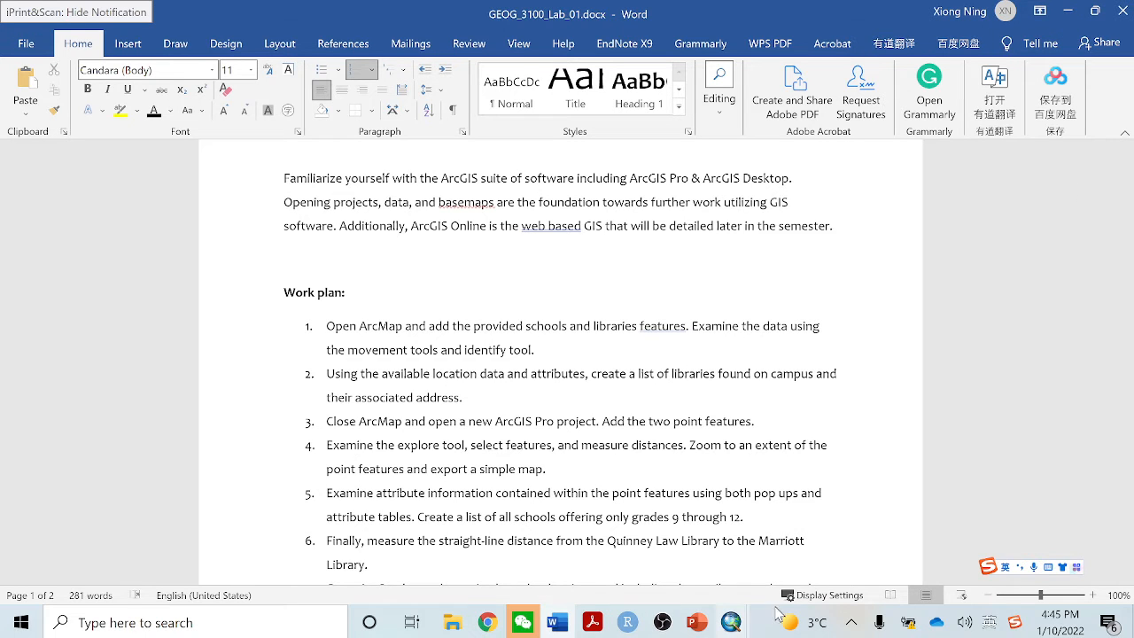
{"action": "left_click", "coordinate": [736, 627]}
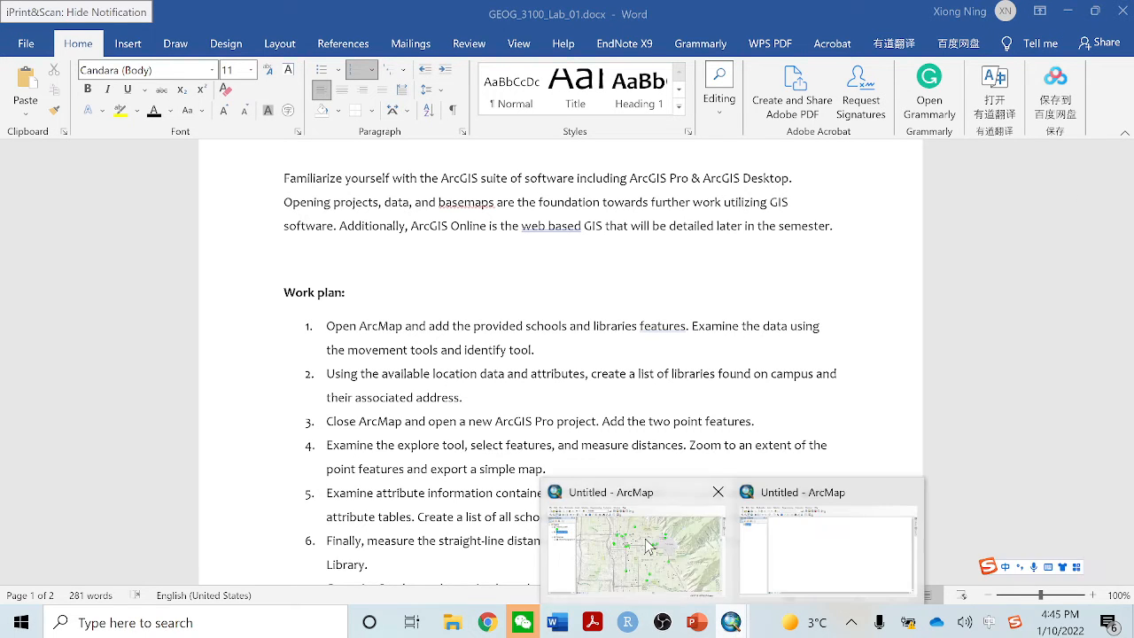
{"action": "left_click", "coordinate": [656, 548]}
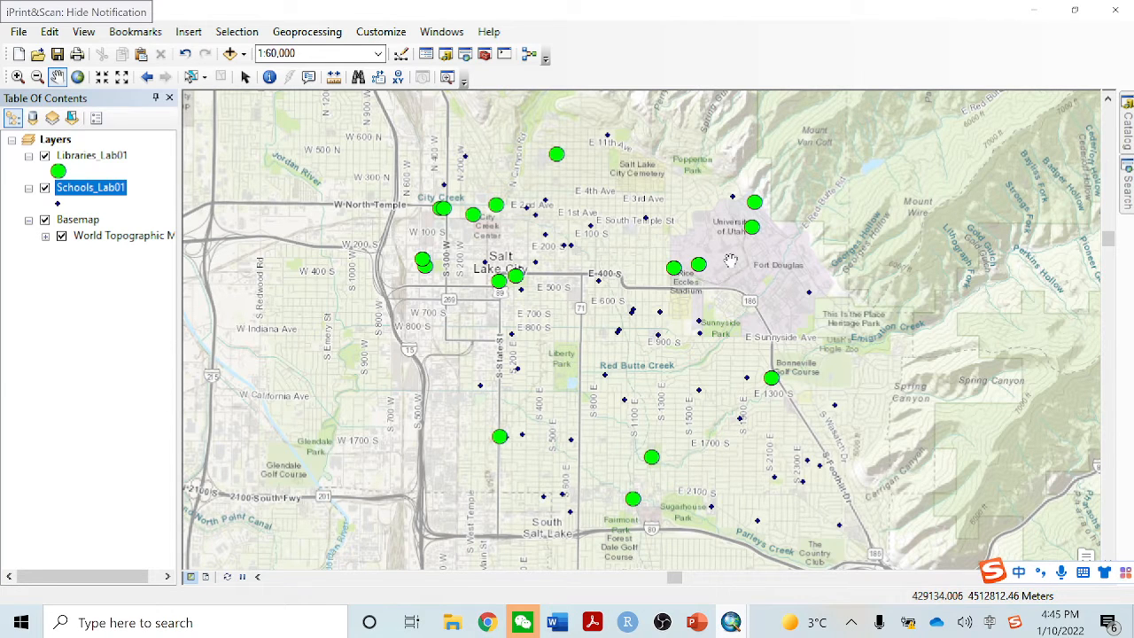
Hide the Schools_Lab01 layer and frame the libraries around the University of Utah campus at 1:63,360
{"action": "left_click_drag", "start_coordinate": [729, 259], "coordinate": [595, 318]}
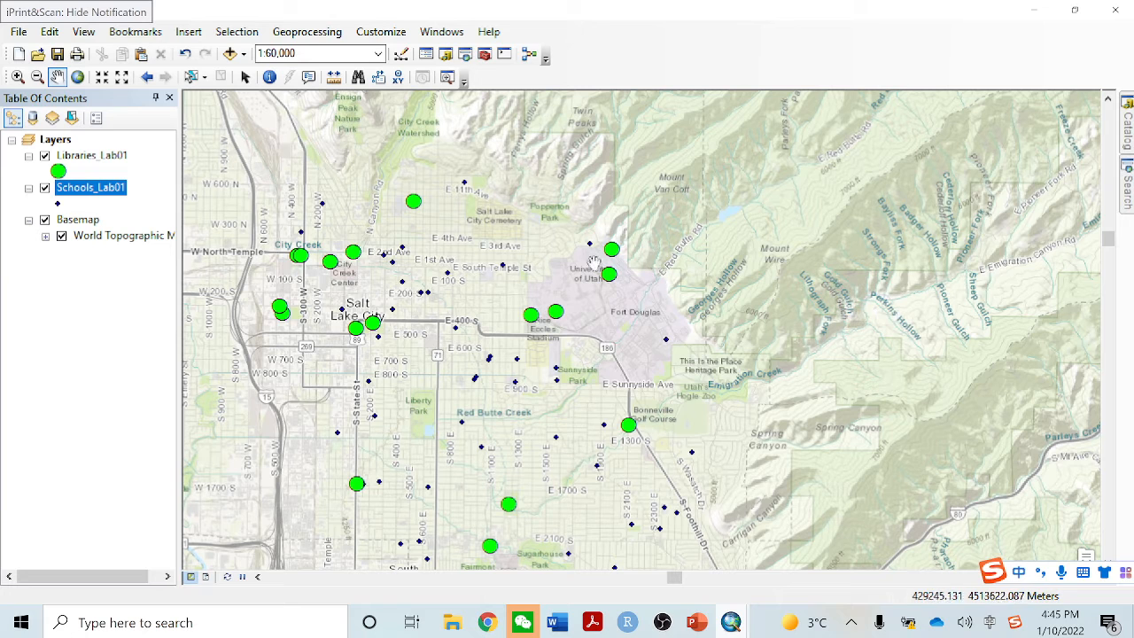
{"action": "left_click", "coordinate": [45, 189]}
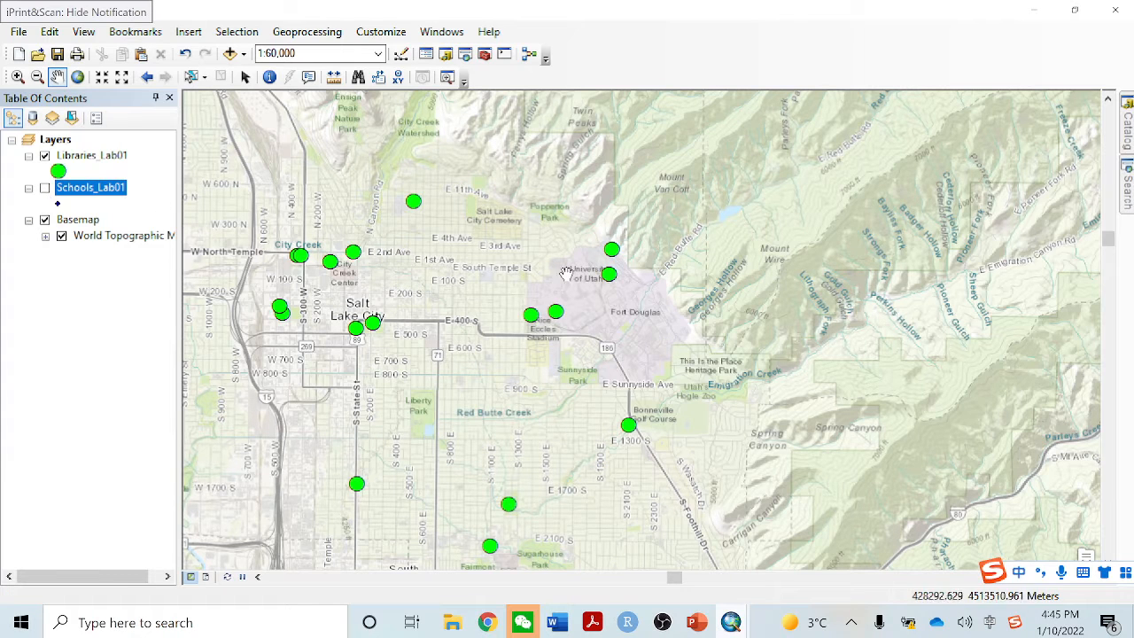
{"action": "scroll", "coordinate": [581, 321], "scroll_direction": "up", "scroll_amount": 1}
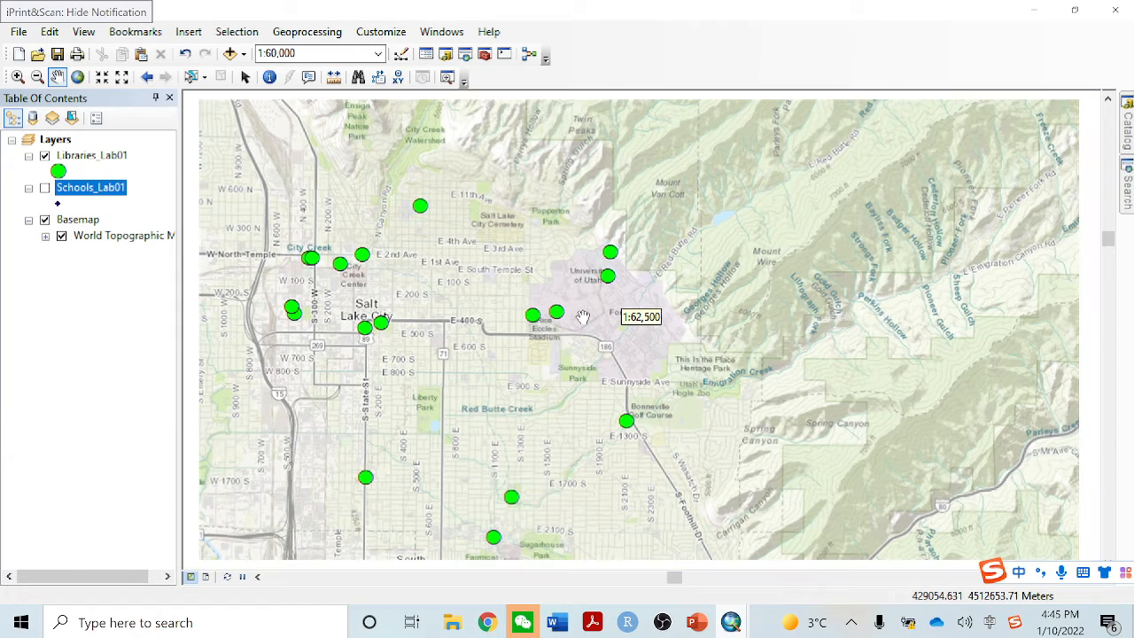
{"action": "scroll", "coordinate": [580, 301], "scroll_direction": "up", "scroll_amount": 1}
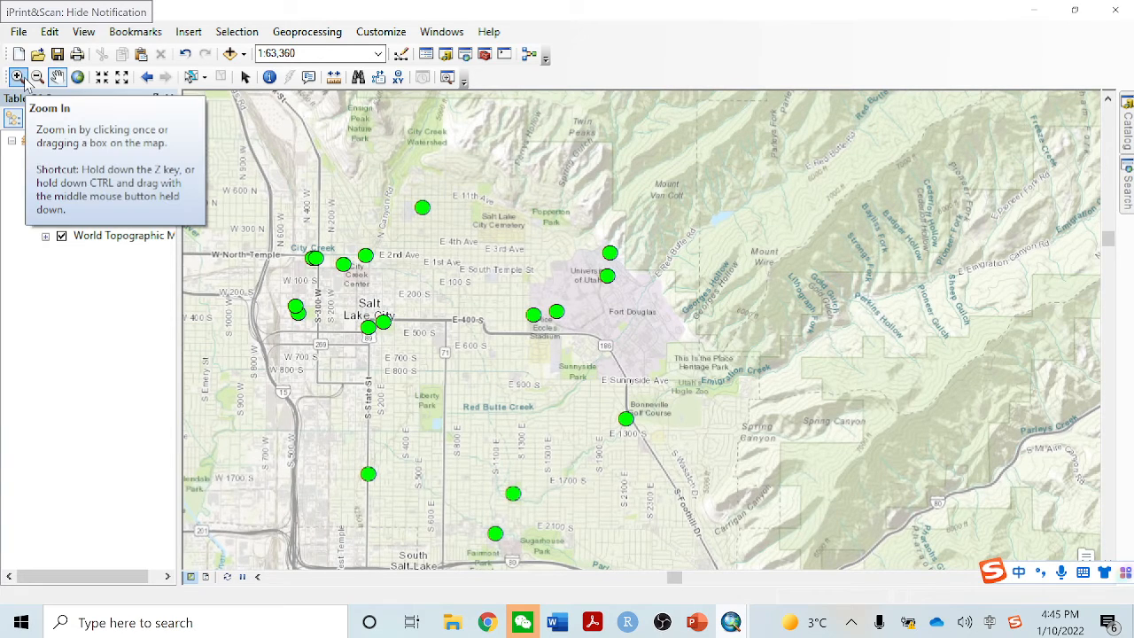
{"action": "scroll", "coordinate": [596, 294], "scroll_direction": "up", "scroll_amount": 2}
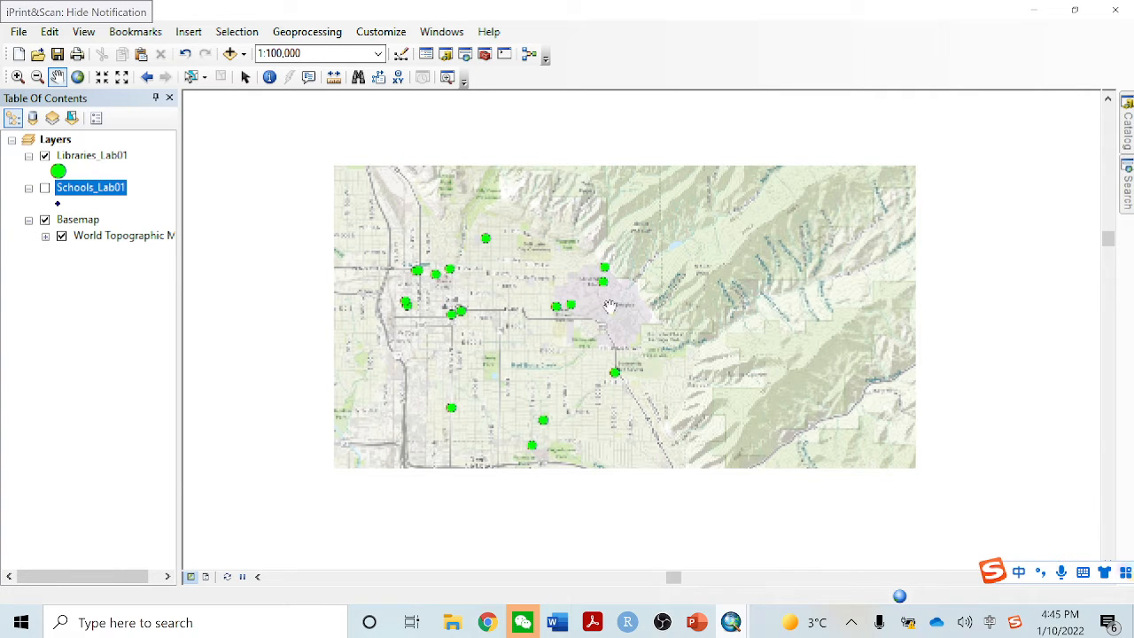
{"action": "scroll", "coordinate": [625, 310], "scroll_direction": "down", "scroll_amount": 1}
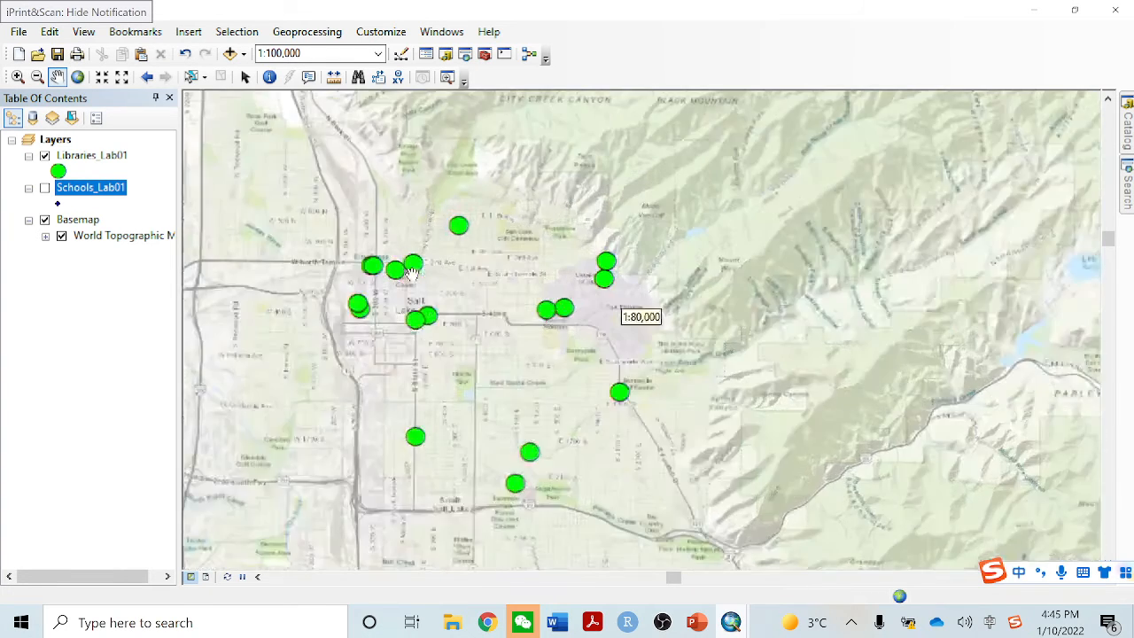
{"action": "scroll", "coordinate": [589, 293], "scroll_direction": "down", "scroll_amount": 1}
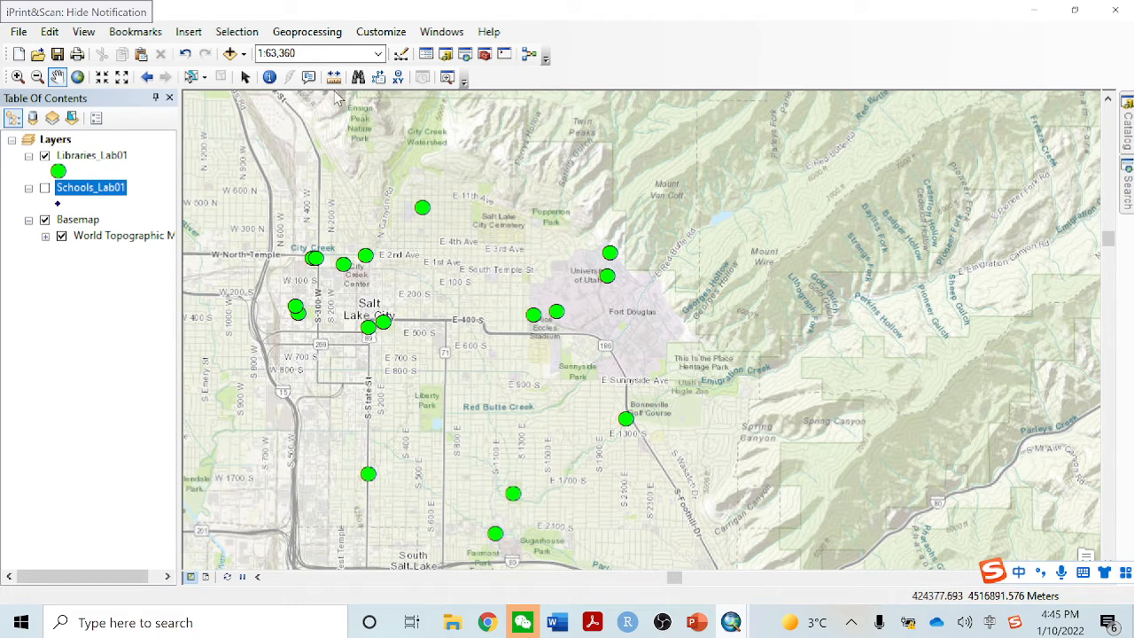
Identify the Quinney Law Library point beside the stadium and examine its ADDRESS attribute
{"action": "left_click", "coordinate": [270, 78]}
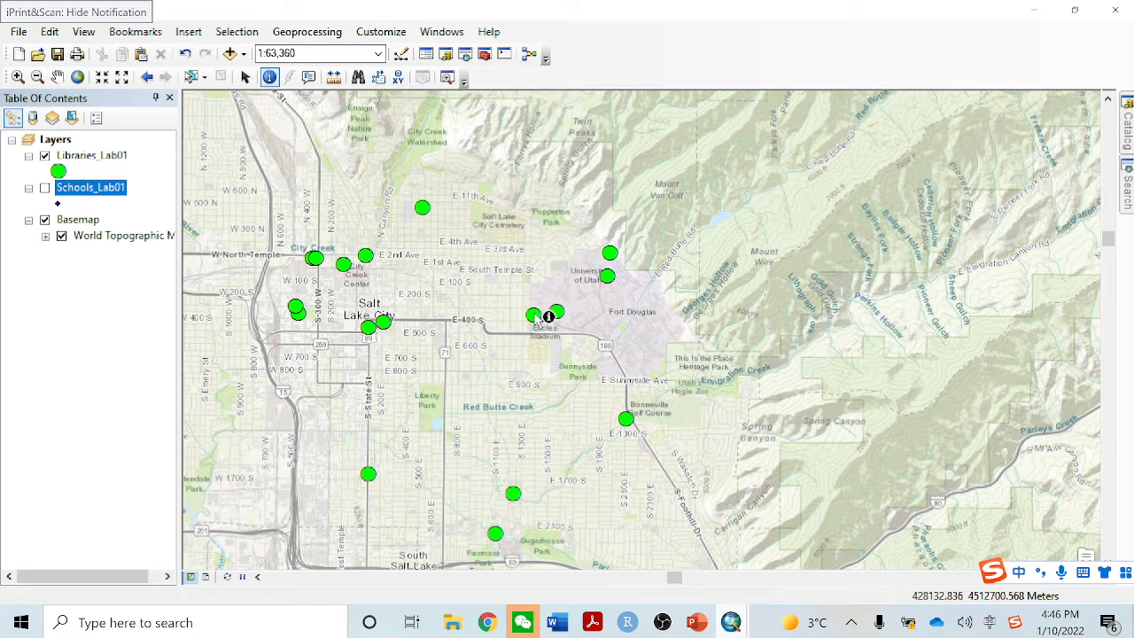
{"action": "left_click", "coordinate": [532, 313]}
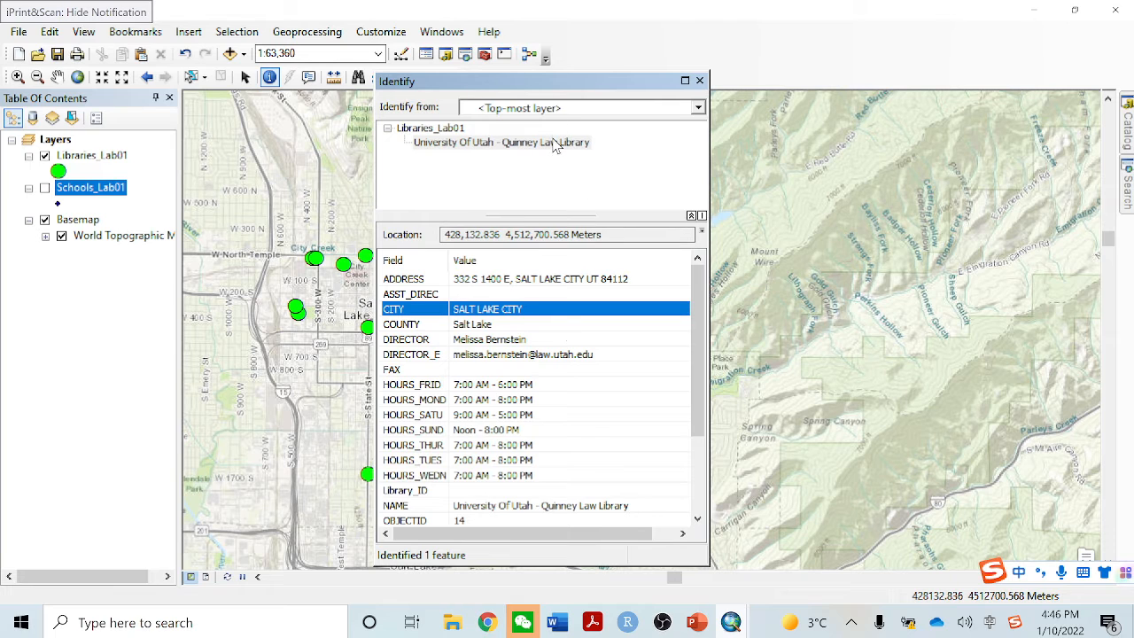
{"action": "left_click", "coordinate": [504, 280]}
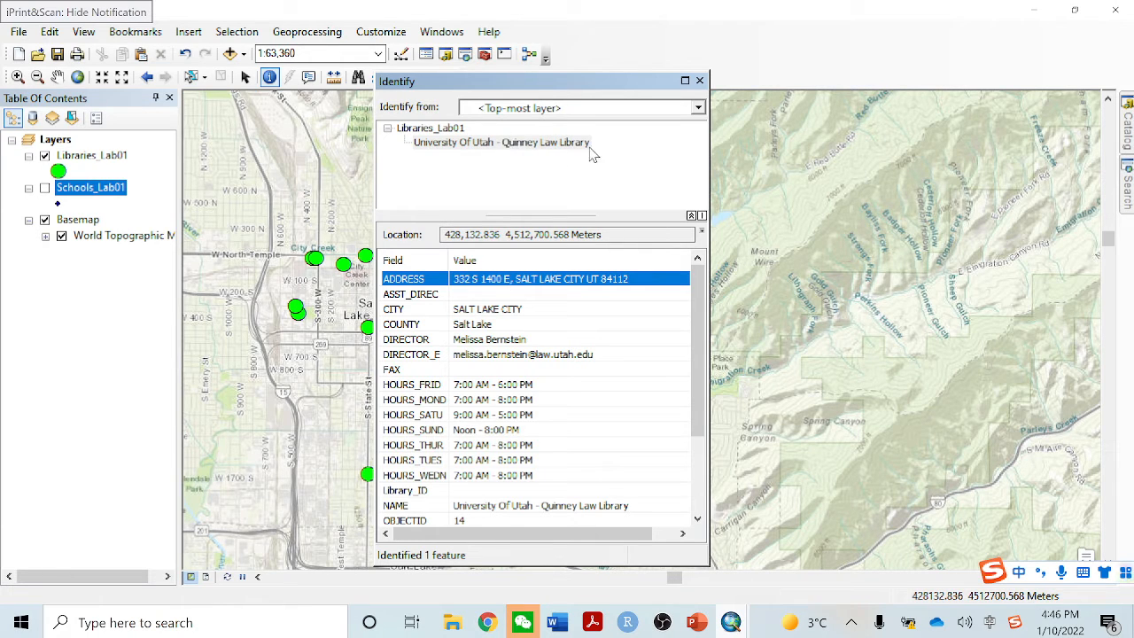
{"action": "right_click", "coordinate": [567, 281]}
{"action": "left_click", "coordinate": [583, 293]}
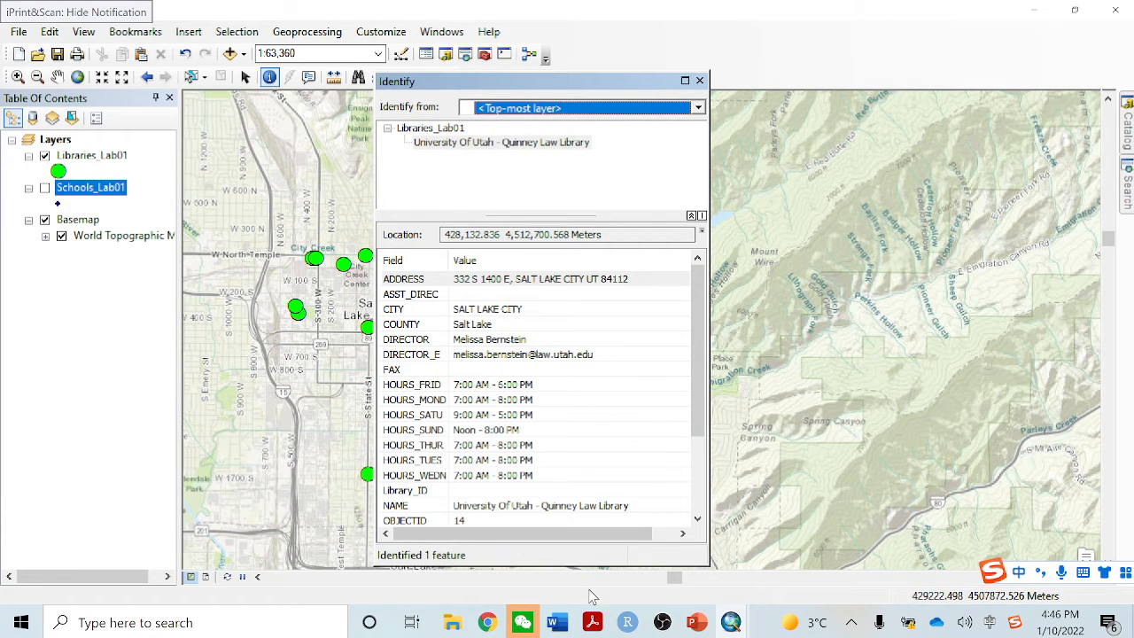
Review the deliverables list in the Word lab document and return to the ArcMap window
{"action": "left_click", "coordinate": [567, 630]}
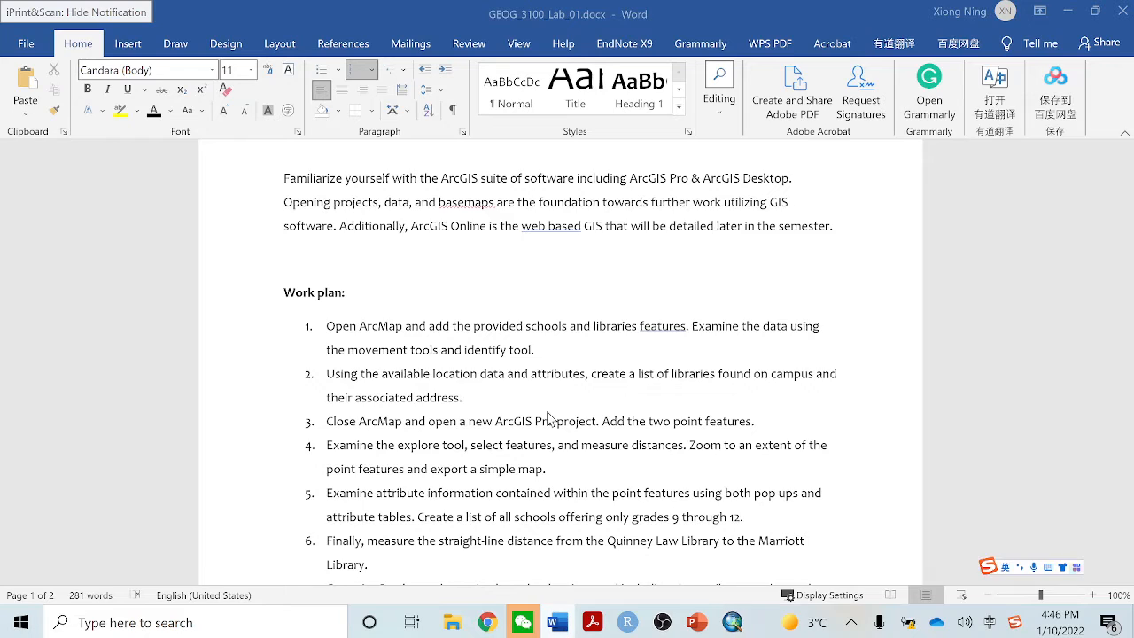
{"action": "scroll", "coordinate": [542, 413], "scroll_direction": "down", "scroll_amount": 10}
{"action": "scroll", "coordinate": [541, 413], "scroll_direction": "up", "scroll_amount": 3}
{"action": "scroll", "coordinate": [539, 410], "scroll_direction": "down", "scroll_amount": 6}
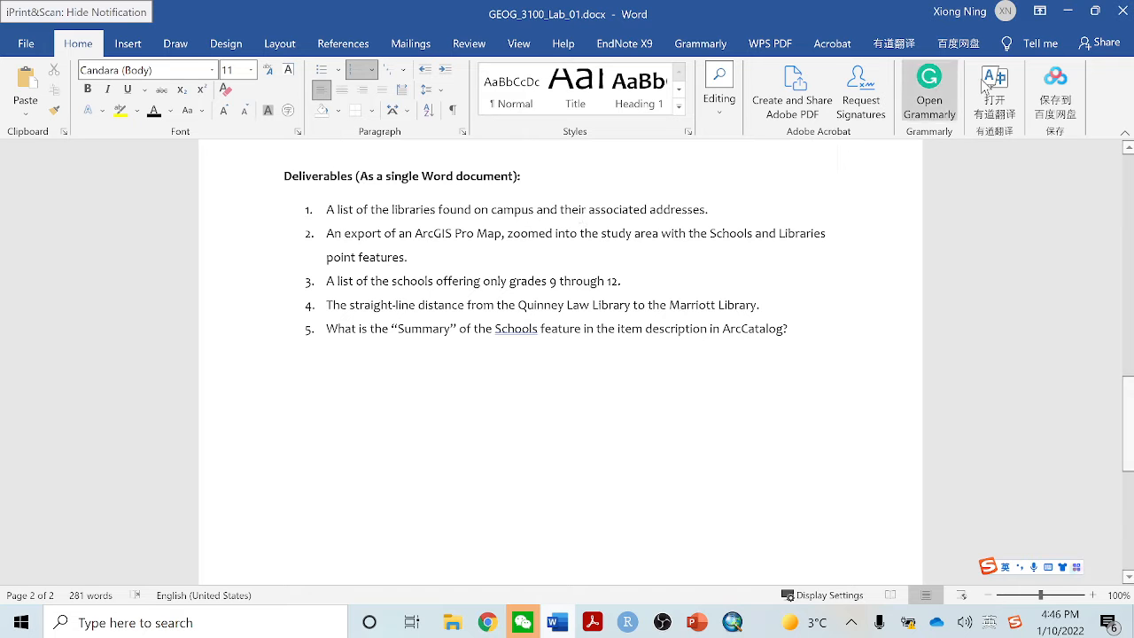
{"action": "left_click", "coordinate": [1068, 10]}
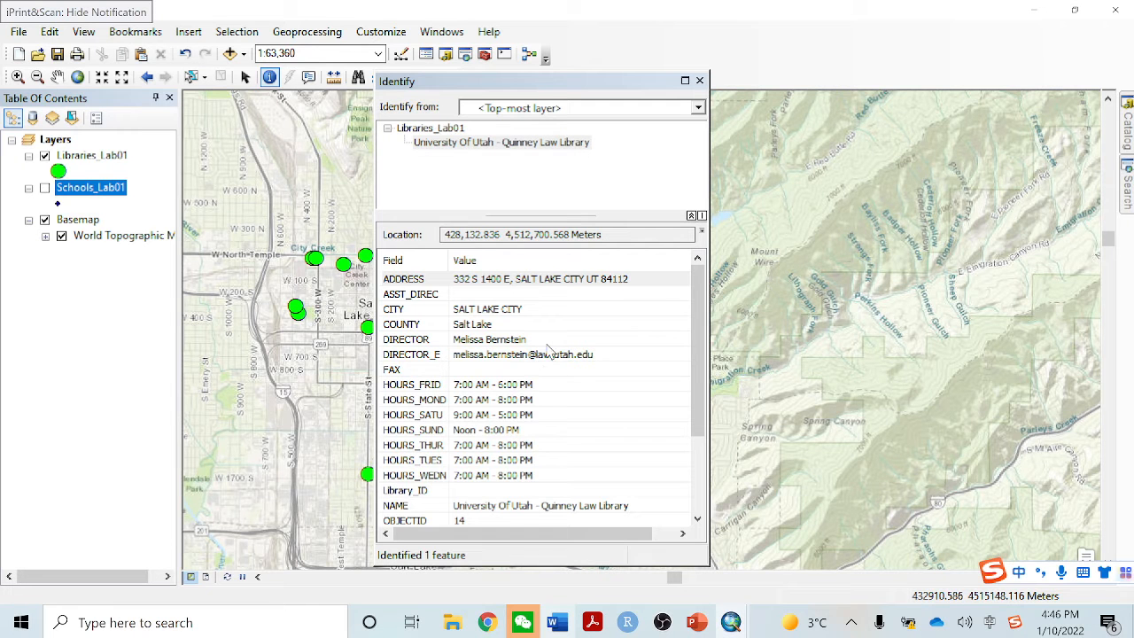
Recheck the Quinney Law Library's address among its identified attributes and close the results
{"action": "left_click", "coordinate": [547, 280]}
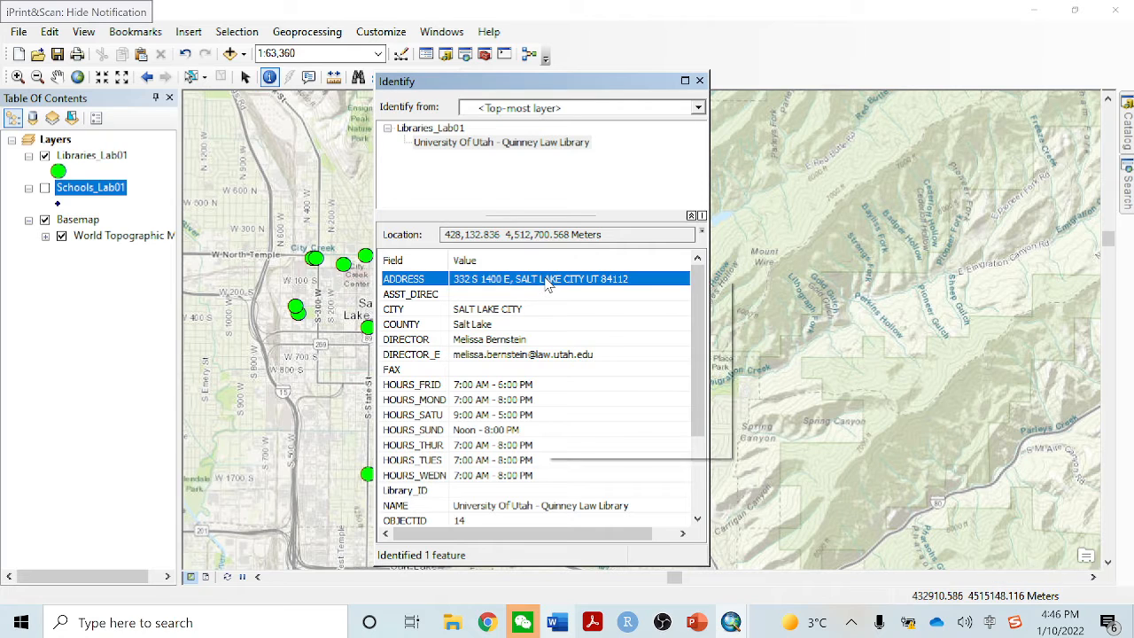
{"action": "right_click", "coordinate": [638, 280]}
{"action": "left_click", "coordinate": [660, 289]}
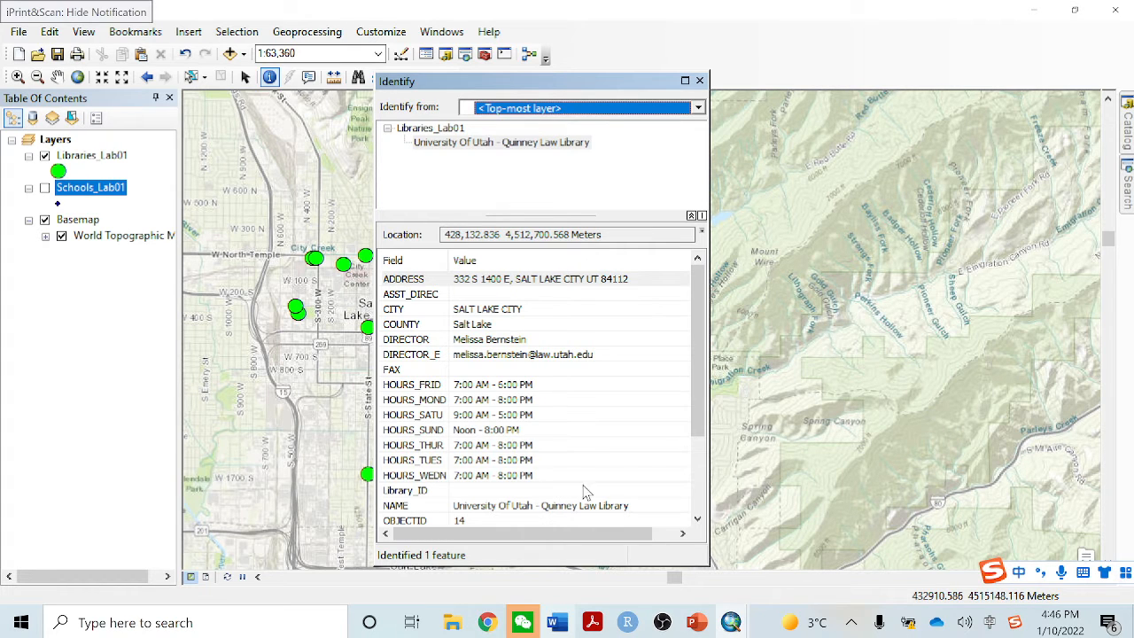
{"action": "scroll", "coordinate": [582, 478], "scroll_direction": "down", "scroll_amount": 3}
{"action": "scroll", "coordinate": [584, 466], "scroll_direction": "up", "scroll_amount": 3}
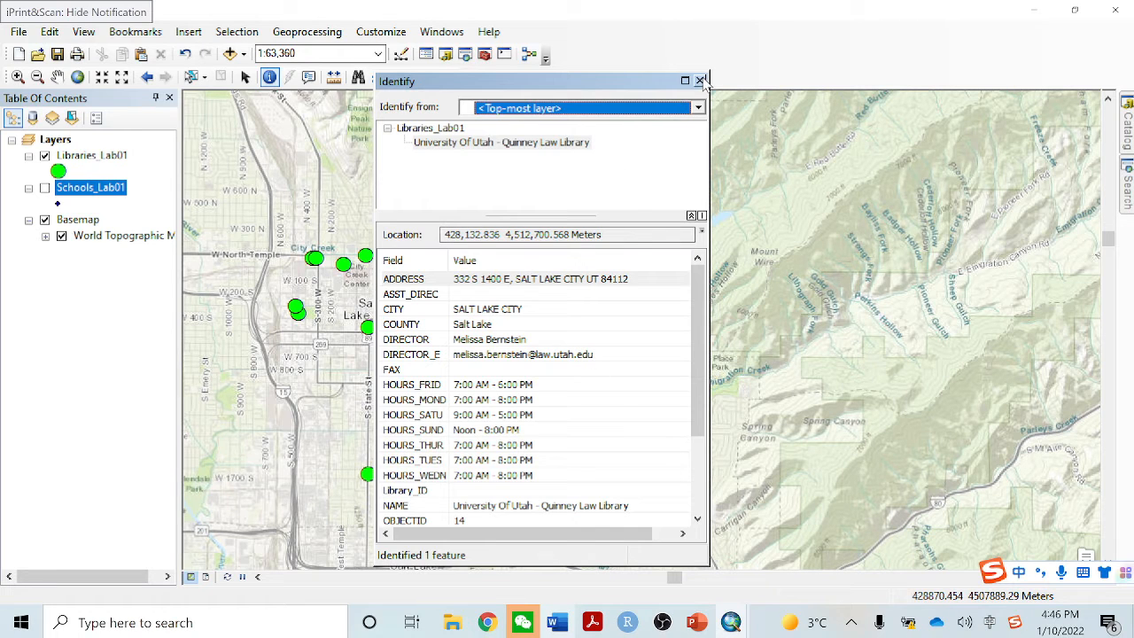
{"action": "left_click", "coordinate": [700, 81]}
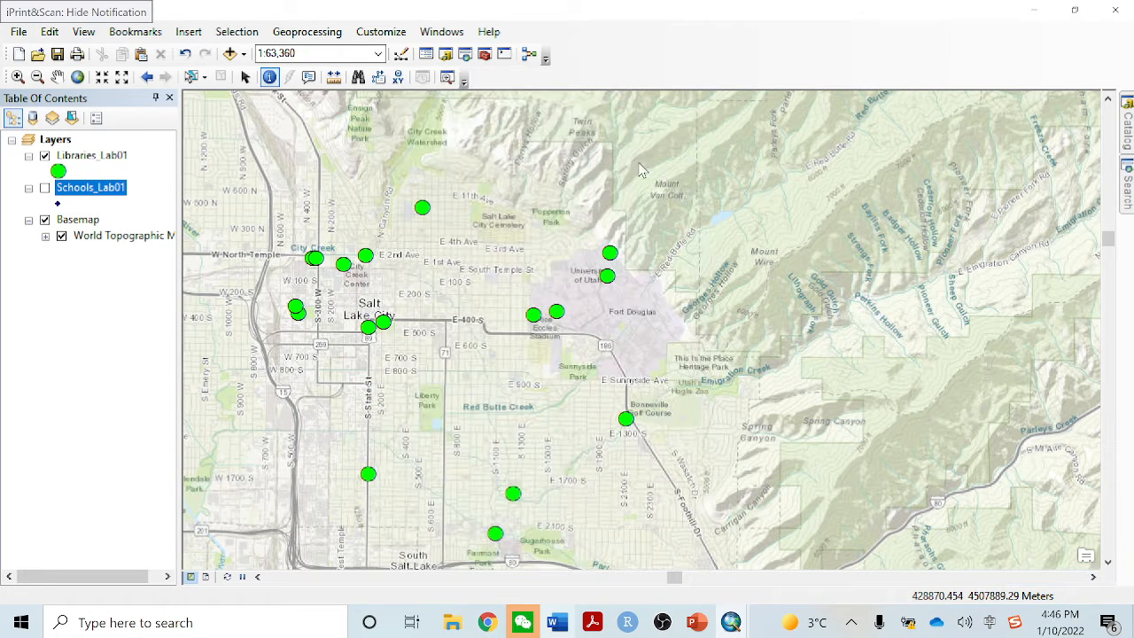
Identify the Eccles Health Sciences Library and Marriott Library points on campus and examine the address of each
{"action": "left_click", "coordinate": [608, 275]}
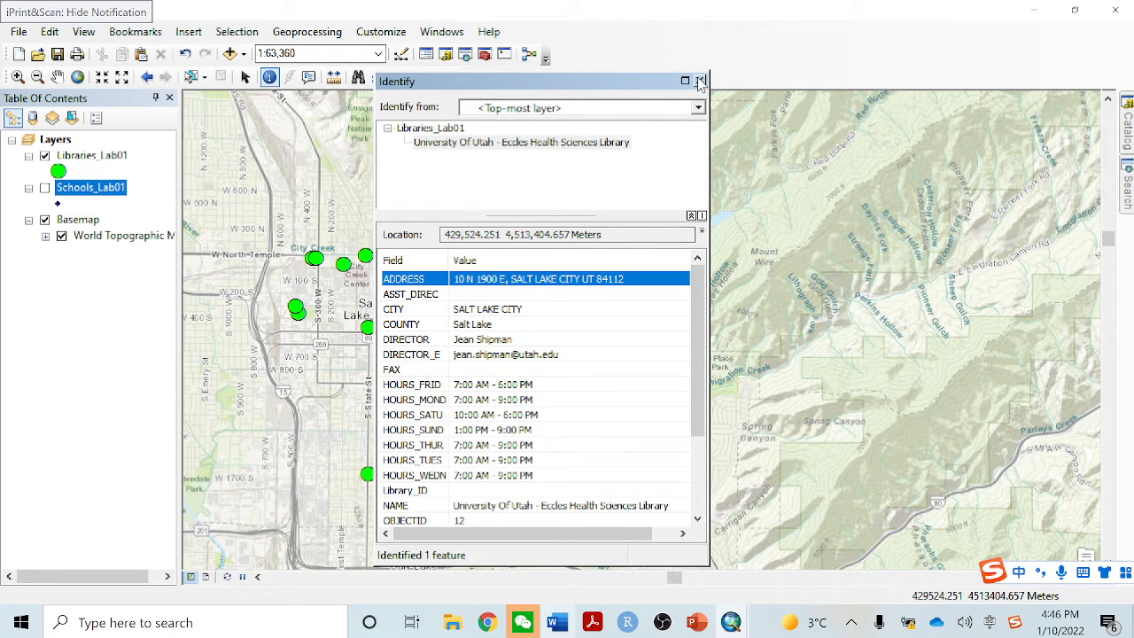
{"action": "left_click", "coordinate": [699, 82]}
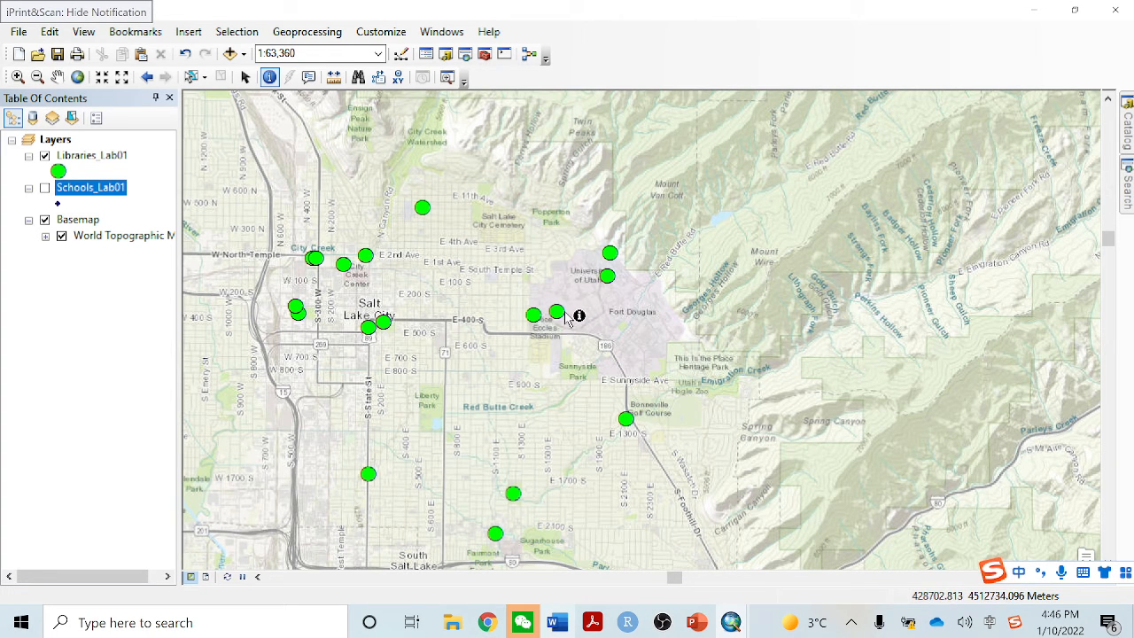
{"action": "left_click", "coordinate": [563, 317]}
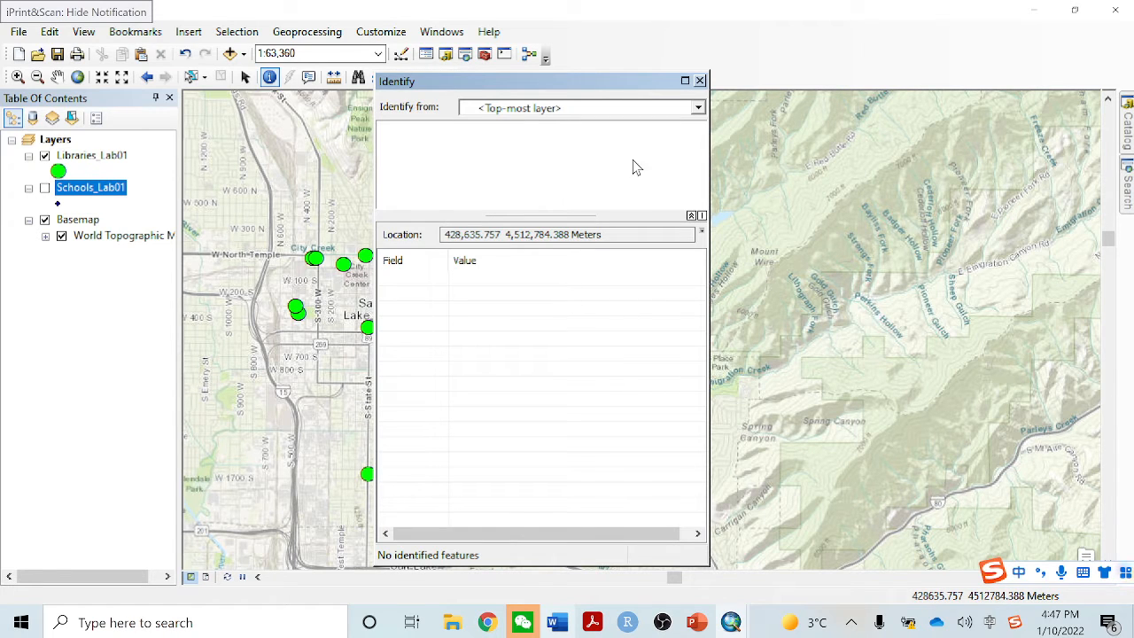
{"action": "left_click", "coordinate": [699, 80]}
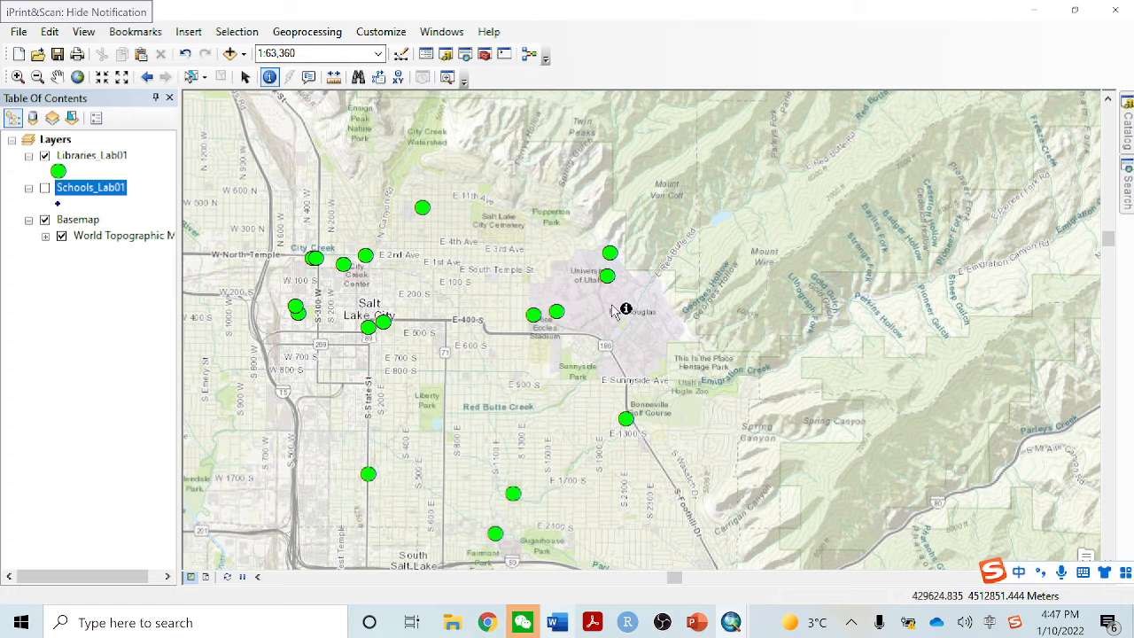
{"action": "left_click", "coordinate": [561, 314]}
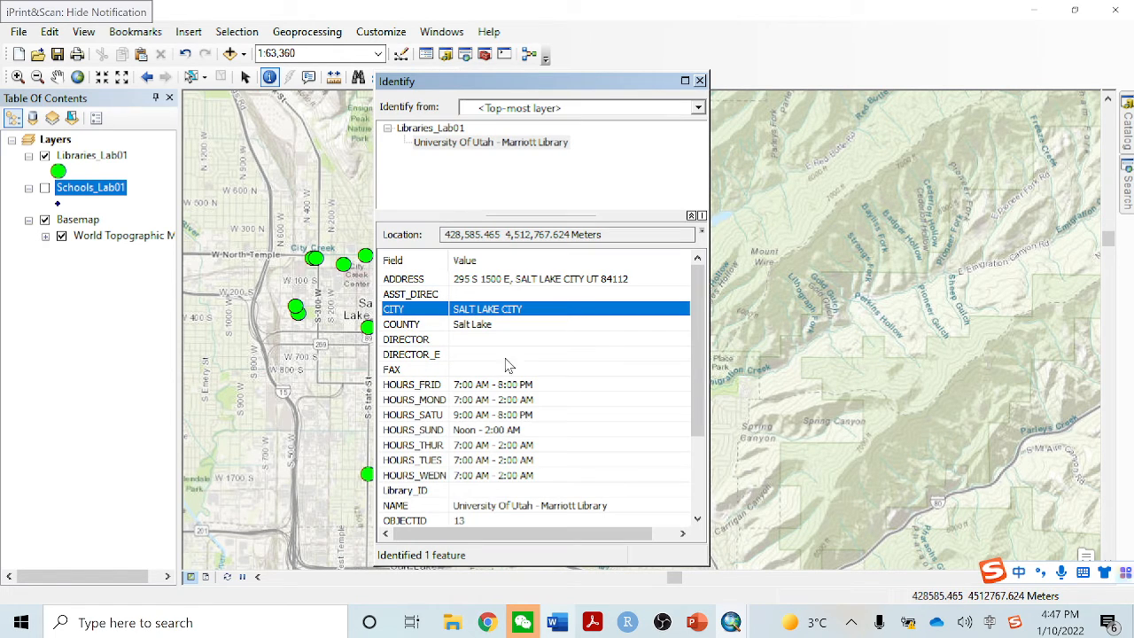
{"action": "scroll", "coordinate": [501, 443], "scroll_direction": "down", "scroll_amount": 3}
{"action": "scroll", "coordinate": [544, 398], "scroll_direction": "up", "scroll_amount": 3}
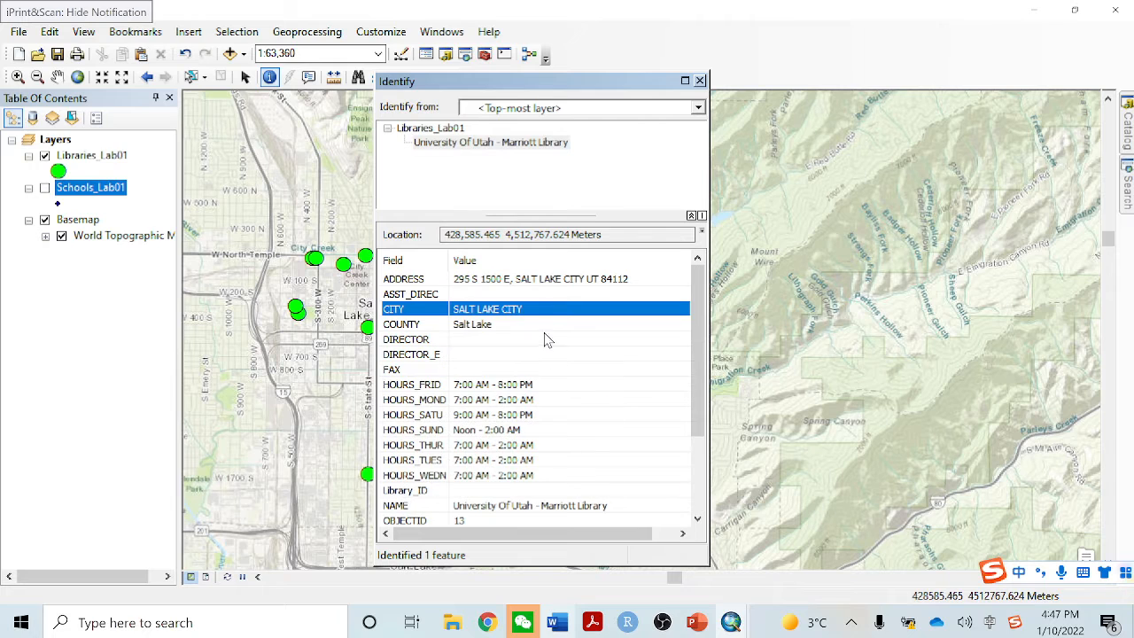
{"action": "left_click", "coordinate": [508, 280]}
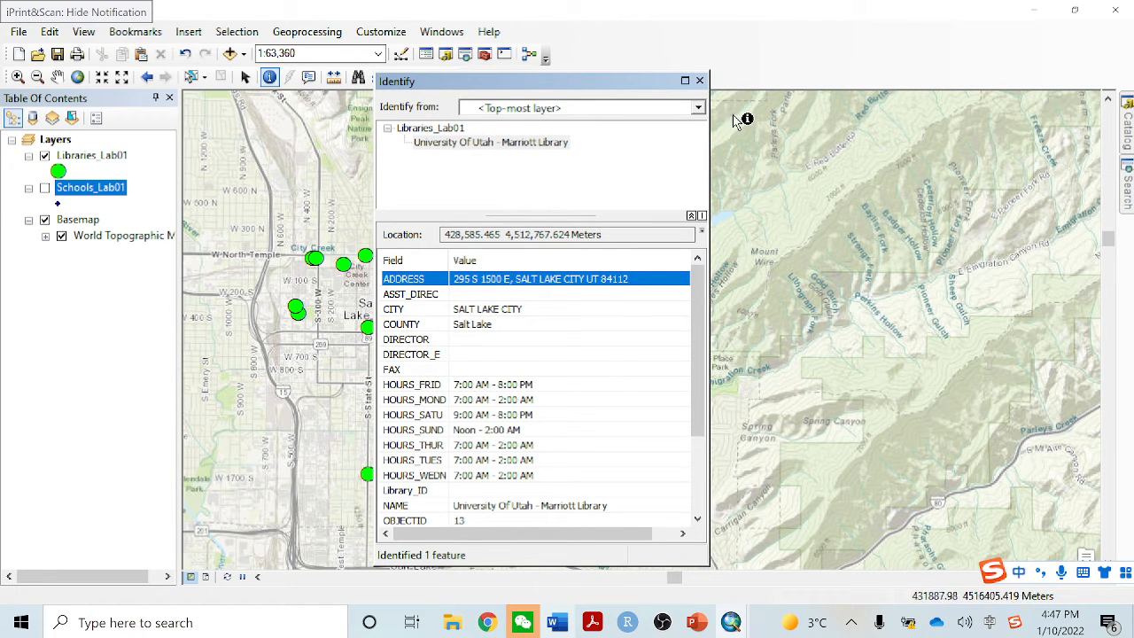
{"action": "left_click", "coordinate": [699, 81]}
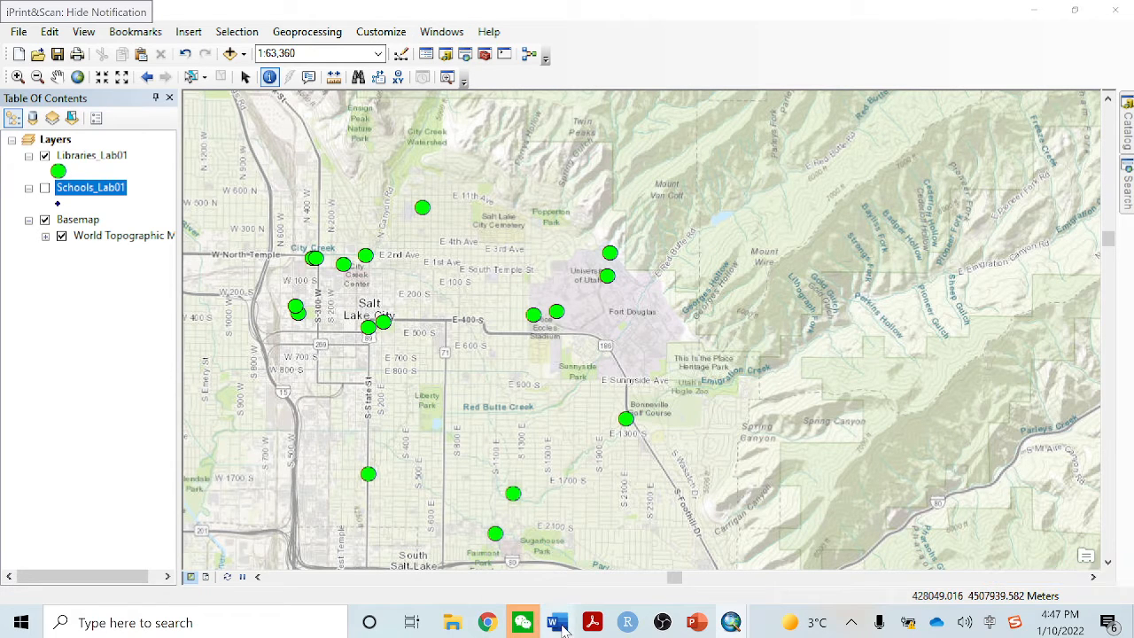
Review the work plan in the Word lab document and return to the ArcMap window
{"action": "left_click", "coordinate": [557, 623]}
{"action": "scroll", "coordinate": [462, 295], "scroll_direction": "up", "scroll_amount": 12}
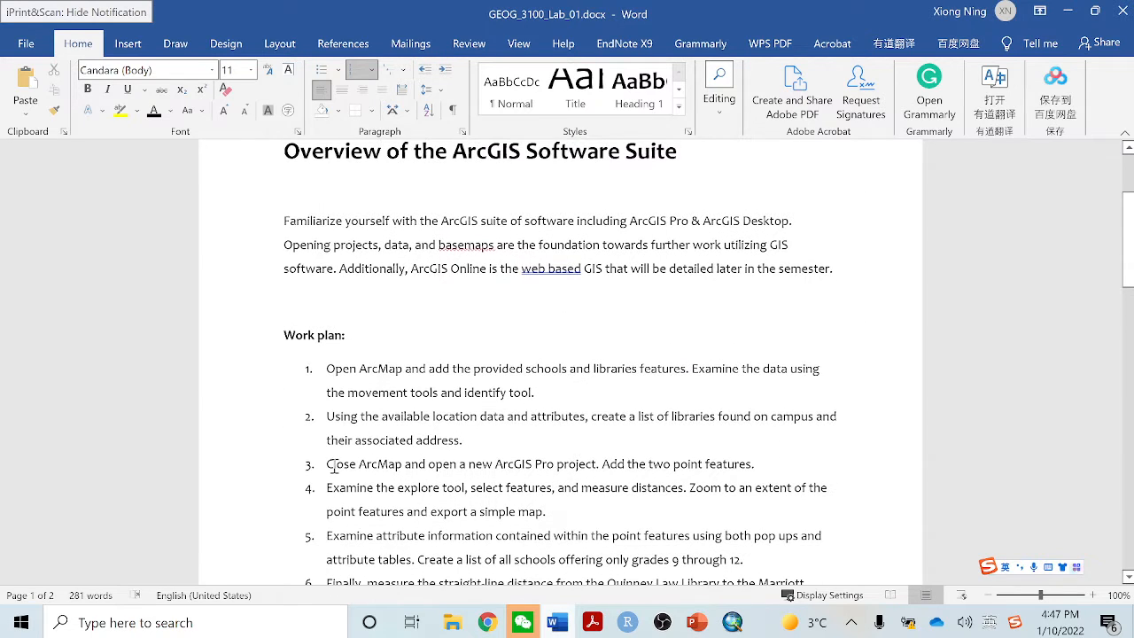
{"action": "left_click", "coordinate": [1068, 11]}
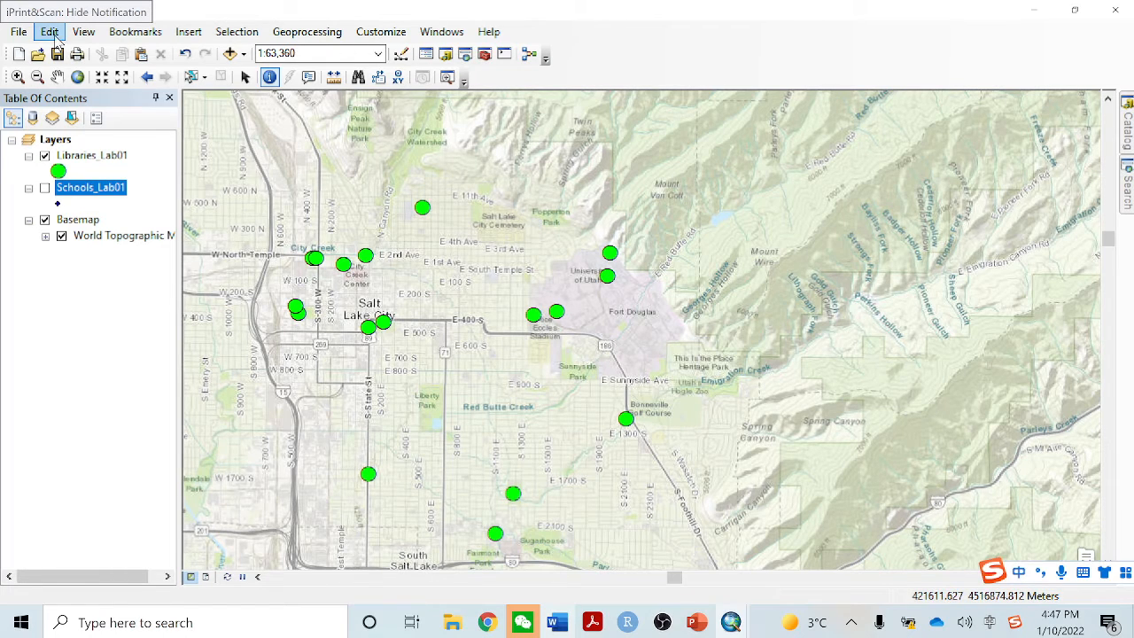
Save the map document as TA—lab1.mxd in the ArcMap_Data folder
{"action": "left_click", "coordinate": [19, 32]}
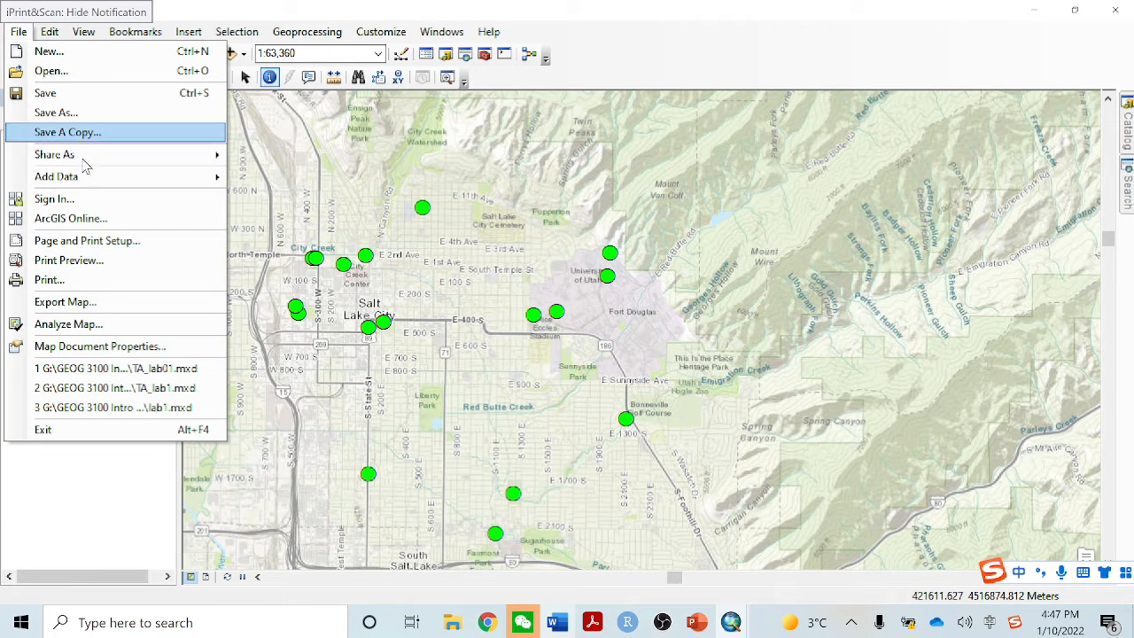
{"action": "mouse_move", "coordinate": [93, 159]}
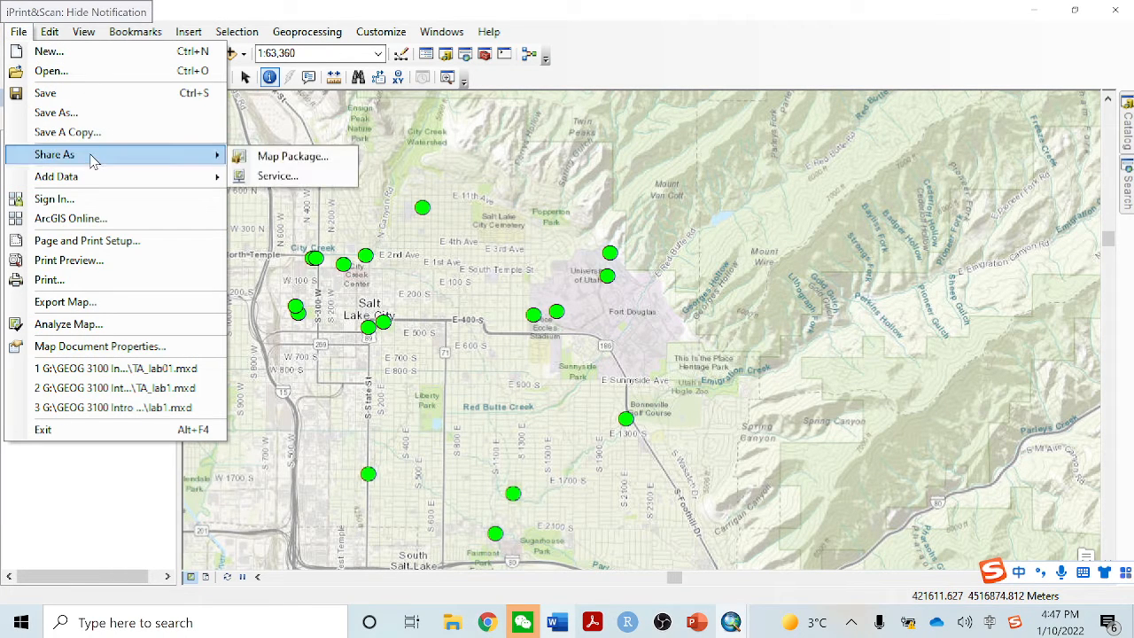
{"action": "left_click", "coordinate": [144, 110]}
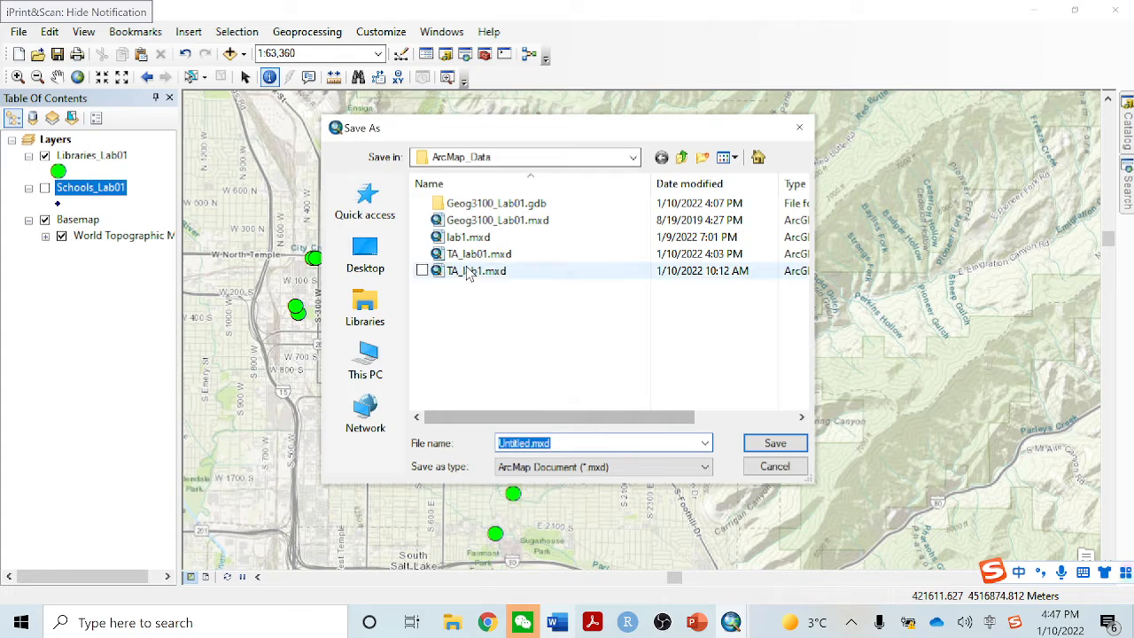
{"action": "left_click_drag", "start_coordinate": [529, 444], "coordinate": [480, 444]}
{"action": "type", "text": "TA"}
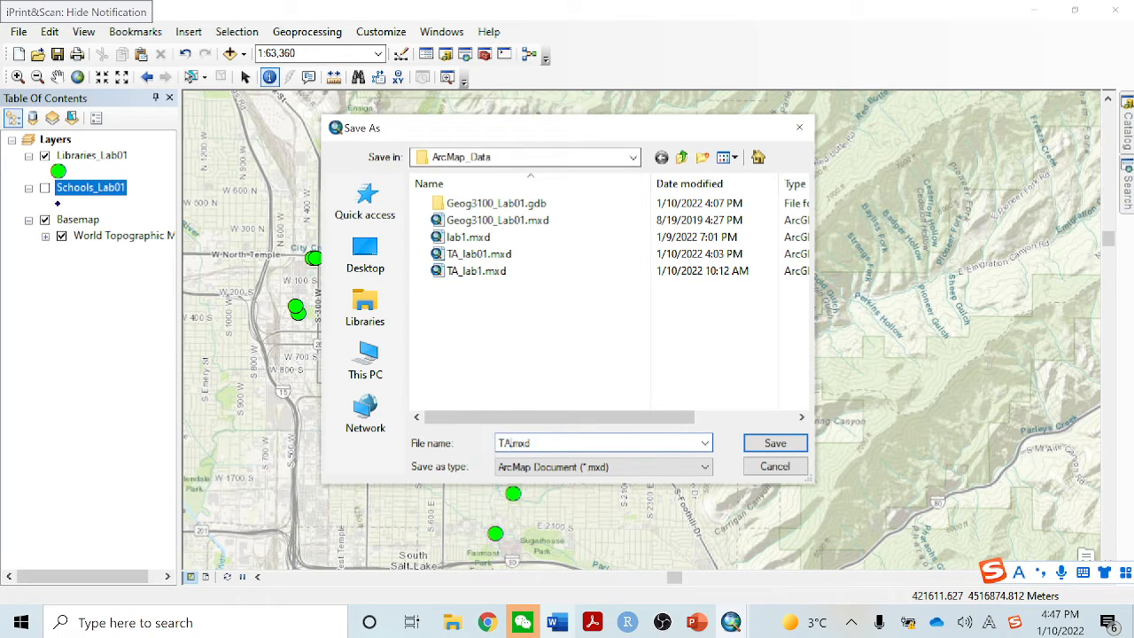
{"action": "type", "text": "——"}
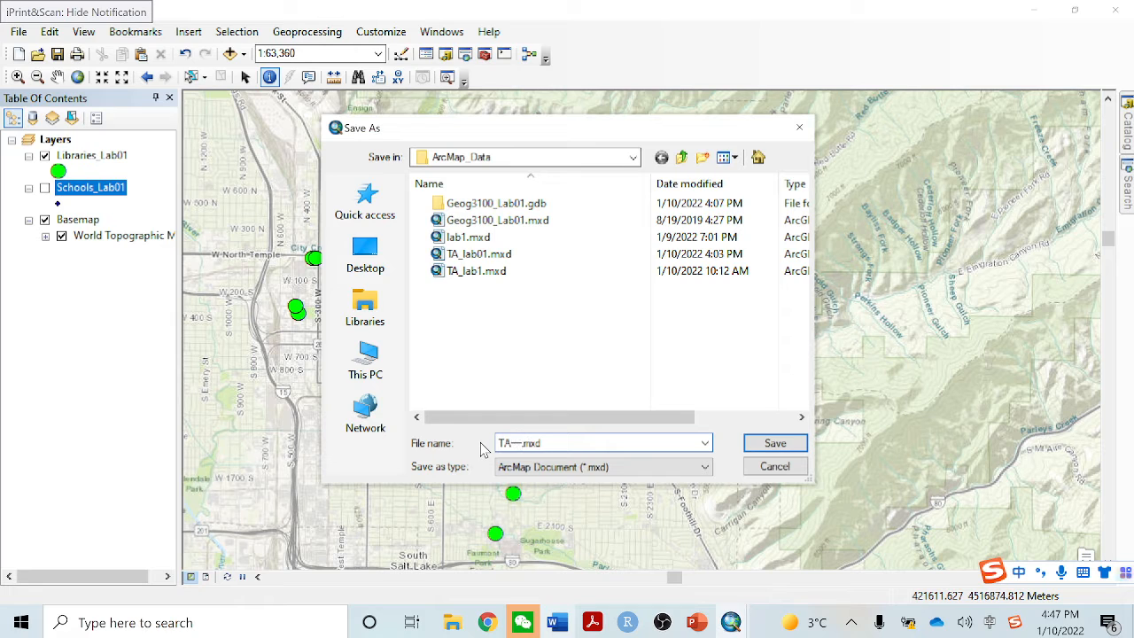
{"action": "type", "text": "lab"}
{"action": "key", "text": "BackSpace"}
{"action": "key", "text": "BackSpace"}
{"action": "key", "text": "BackSpace"}
{"action": "key", "text": "shift"}
{"action": "type", "text": "lab1"}
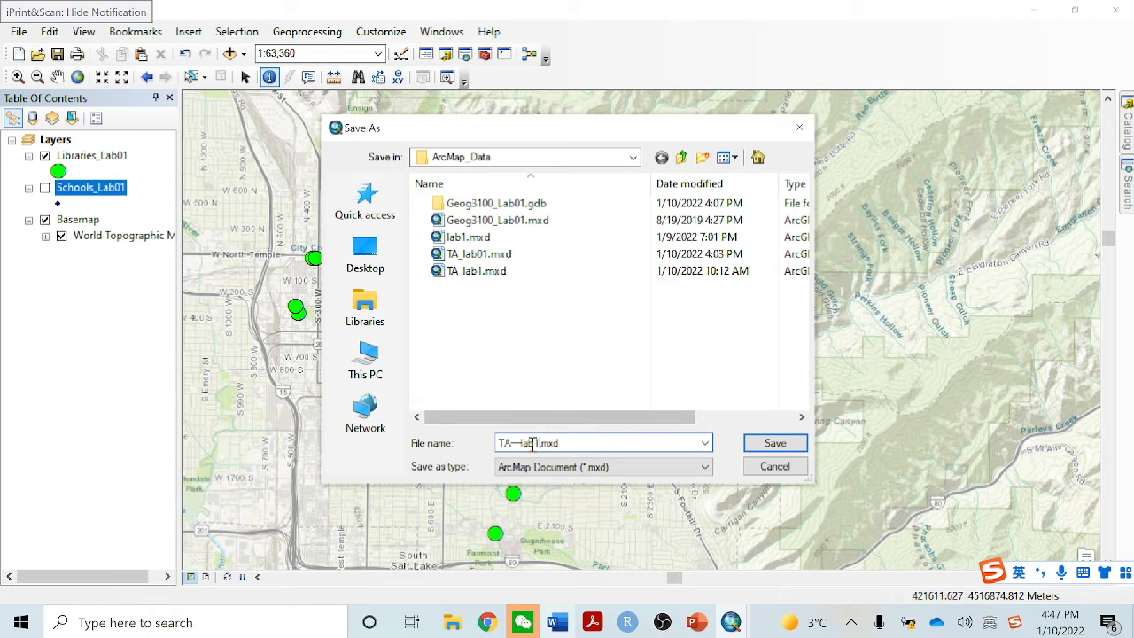
{"action": "left_click", "coordinate": [770, 450]}
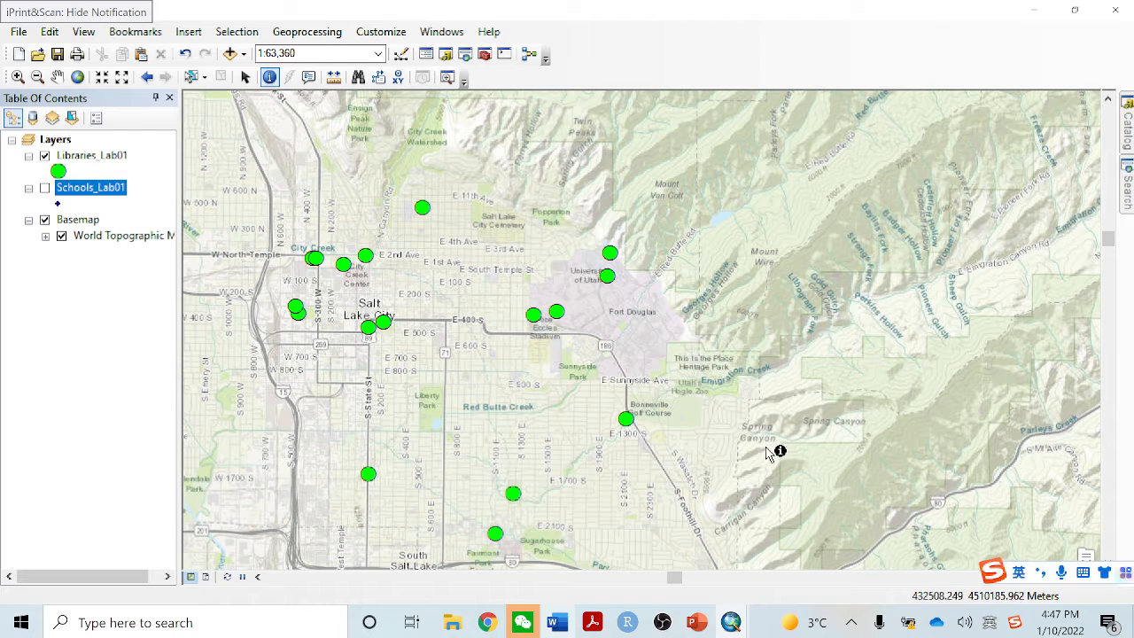
Close the ArcMap map window, dismiss the Getting Started dialog and close the remaining empty ArcMap window
{"action": "left_click", "coordinate": [1109, 18]}
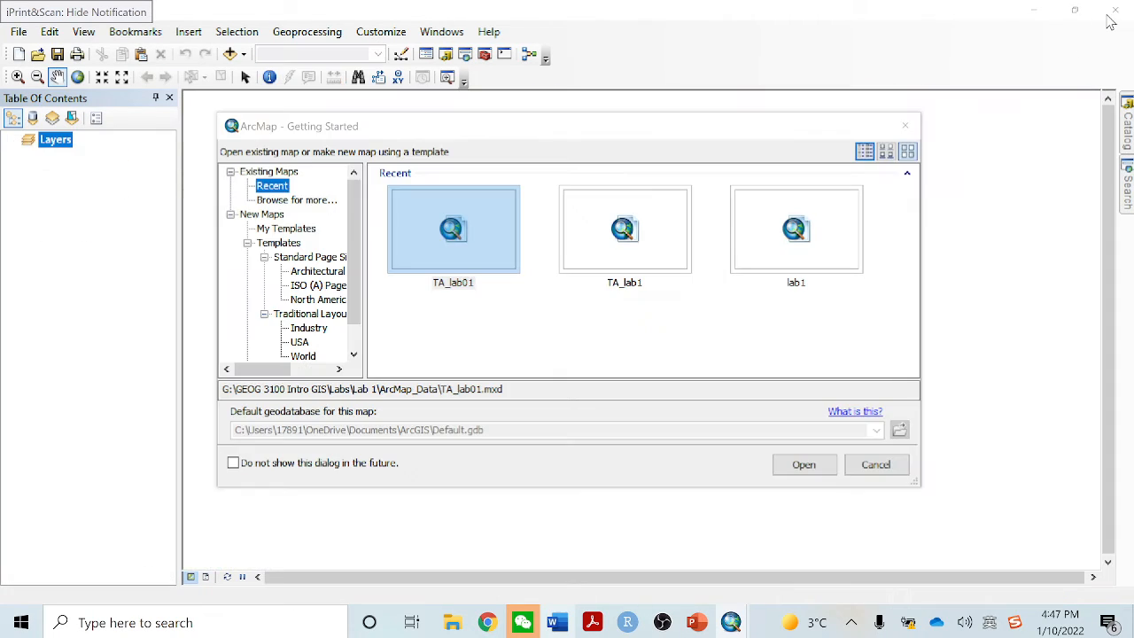
{"action": "left_click", "coordinate": [903, 128]}
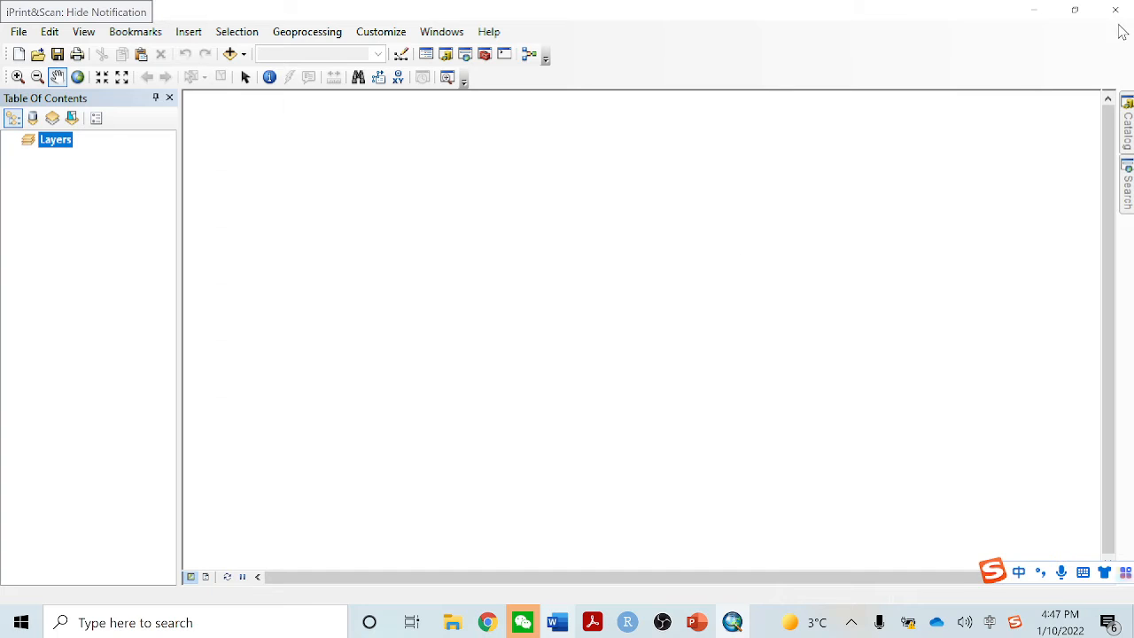
{"action": "left_click", "coordinate": [1118, 17]}
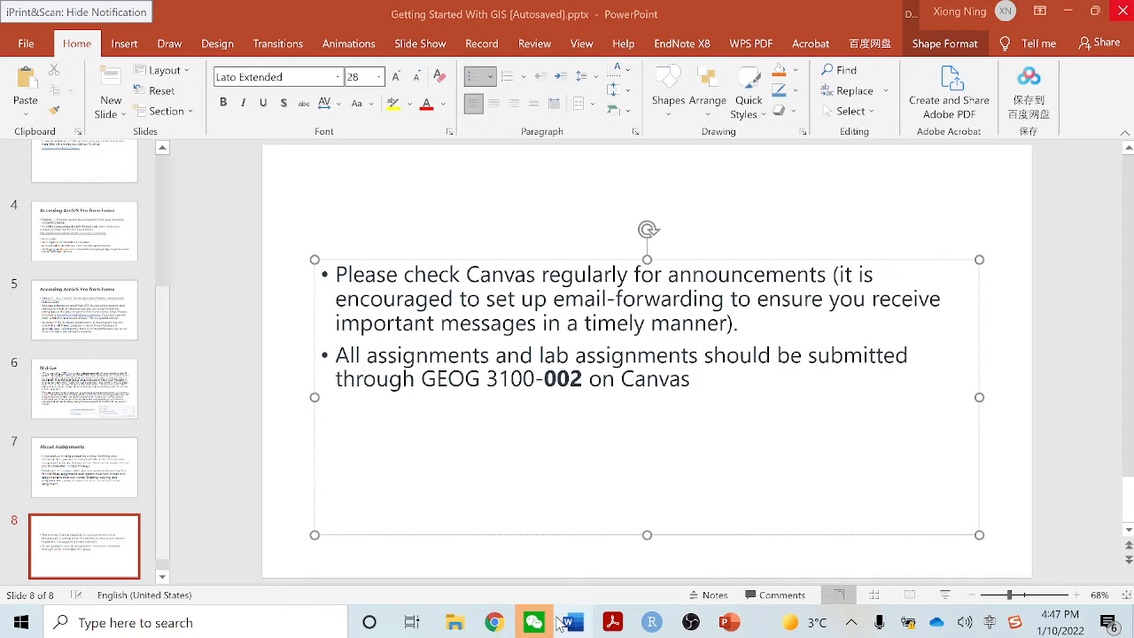
Check the work plan in the Word lab document and launch ArcGIS Pro
{"action": "left_click", "coordinate": [569, 624]}
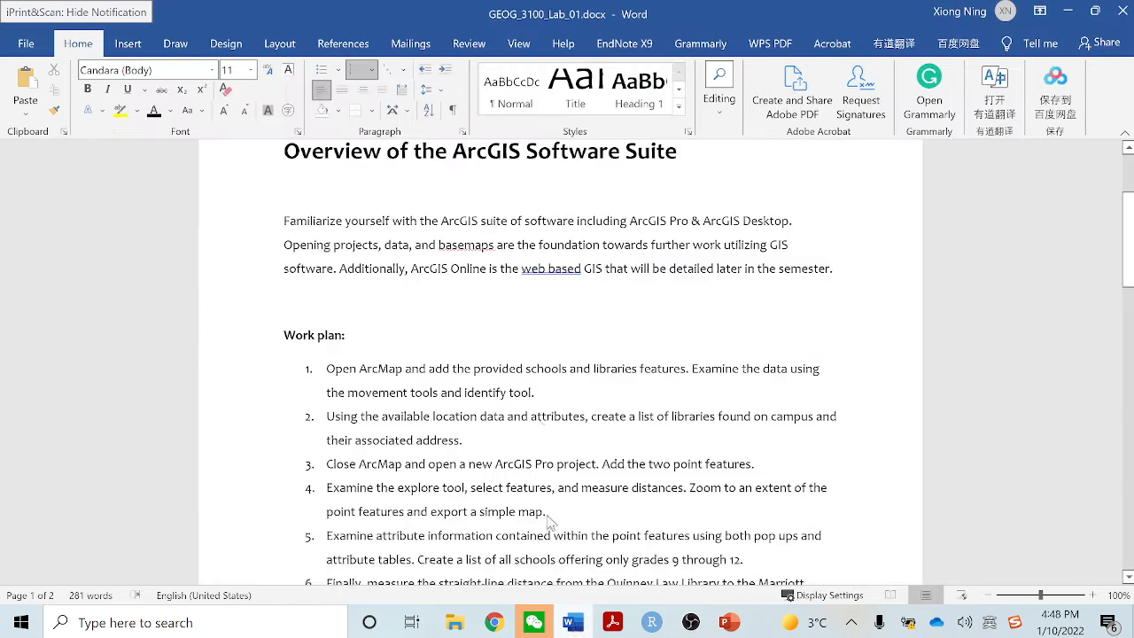
{"action": "scroll", "coordinate": [484, 431], "scroll_direction": "down", "scroll_amount": 2}
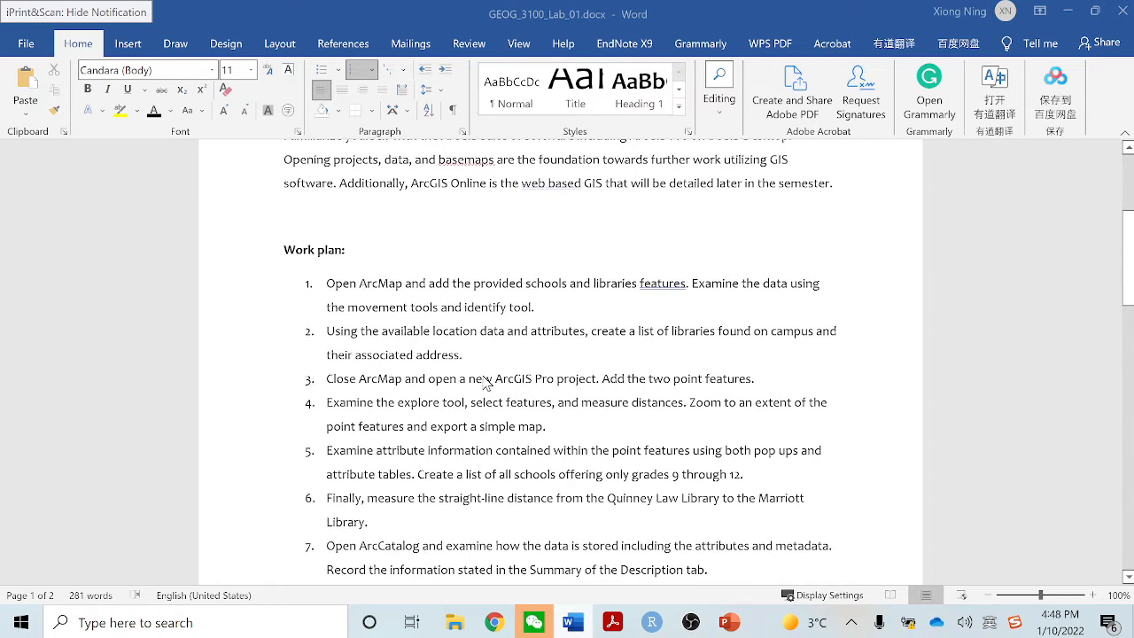
{"action": "left_click", "coordinate": [19, 625]}
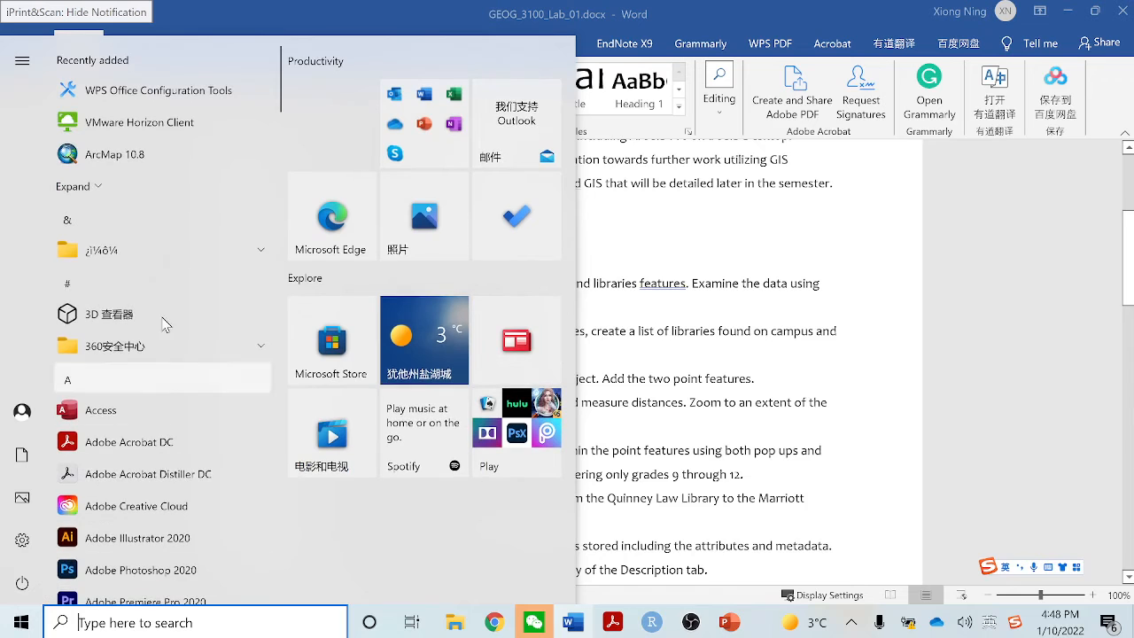
{"action": "scroll", "coordinate": [164, 325], "scroll_direction": "down", "scroll_amount": 4}
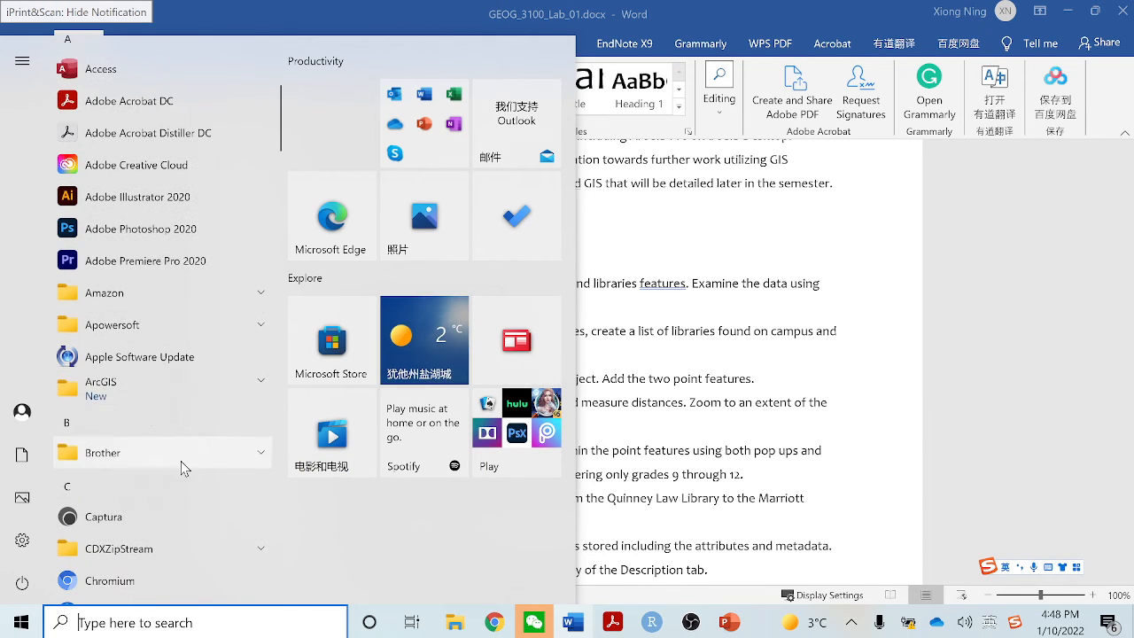
{"action": "left_click", "coordinate": [156, 392]}
{"action": "scroll", "coordinate": [151, 434], "scroll_direction": "down", "scroll_amount": 2}
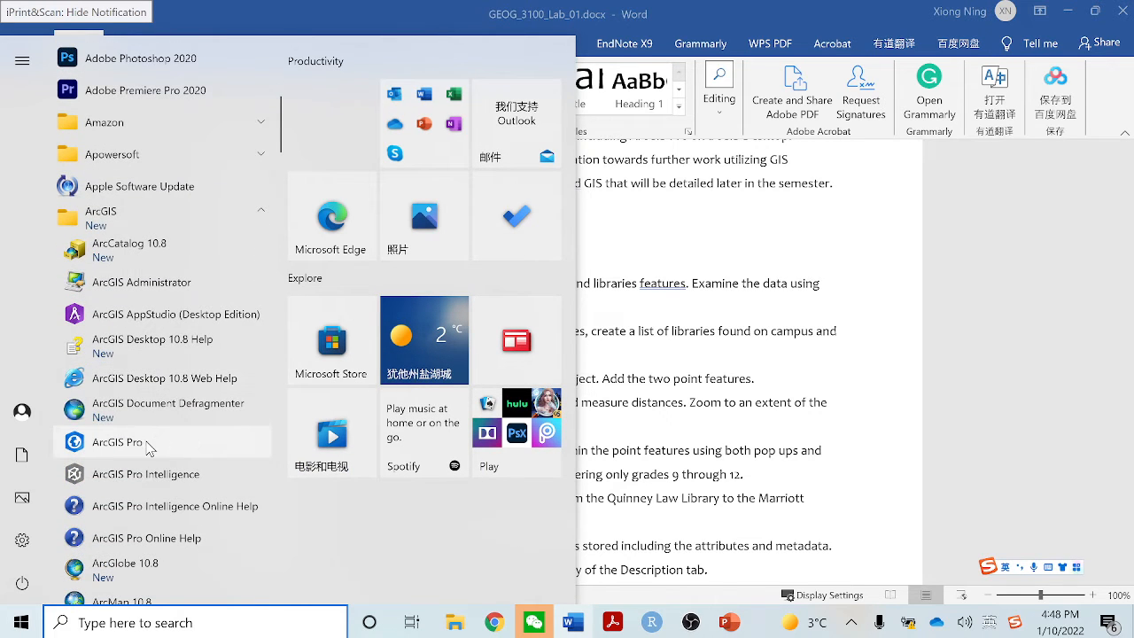
{"action": "left_click", "coordinate": [149, 448]}
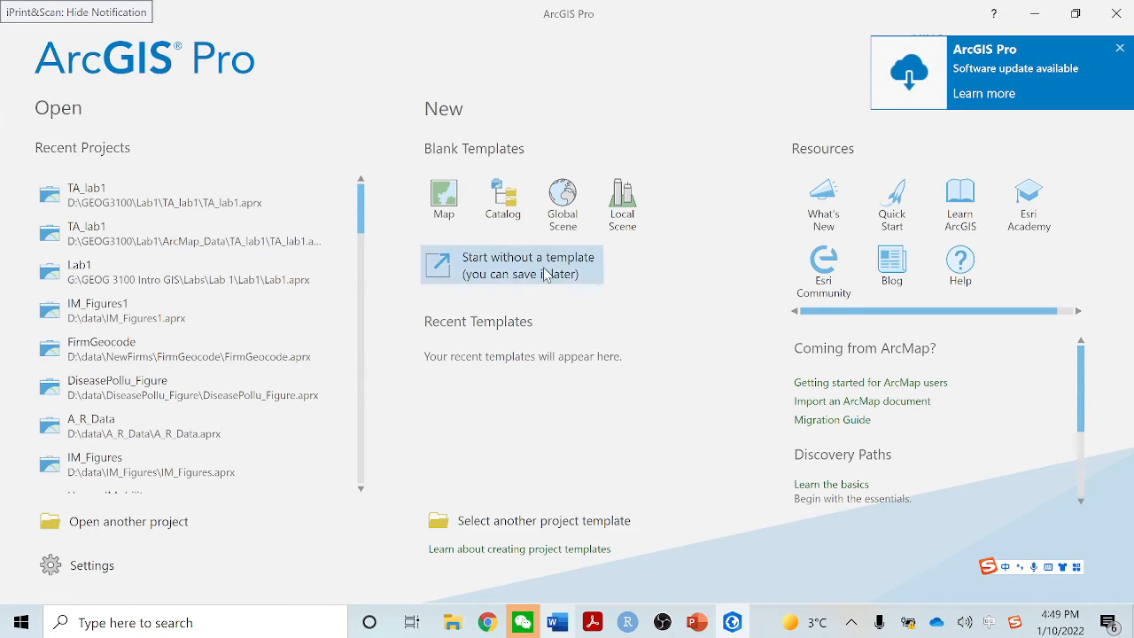
Start a new project from the blank Map template and set its location to D:\GEOG3100\Lab1
{"action": "left_click", "coordinate": [447, 211]}
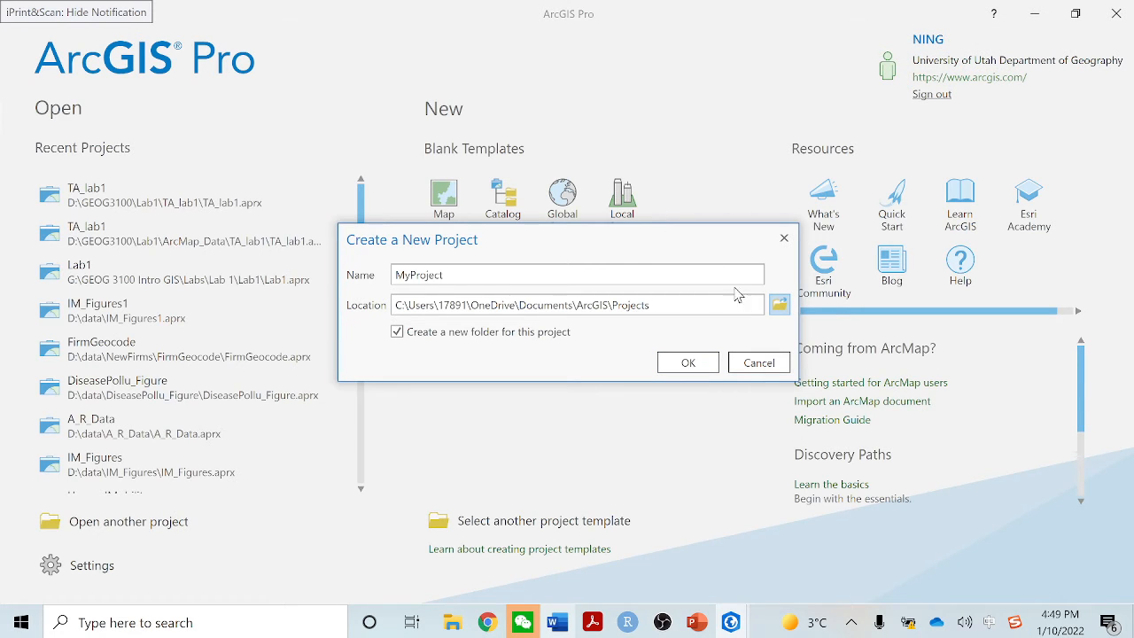
{"action": "left_click", "coordinate": [778, 307]}
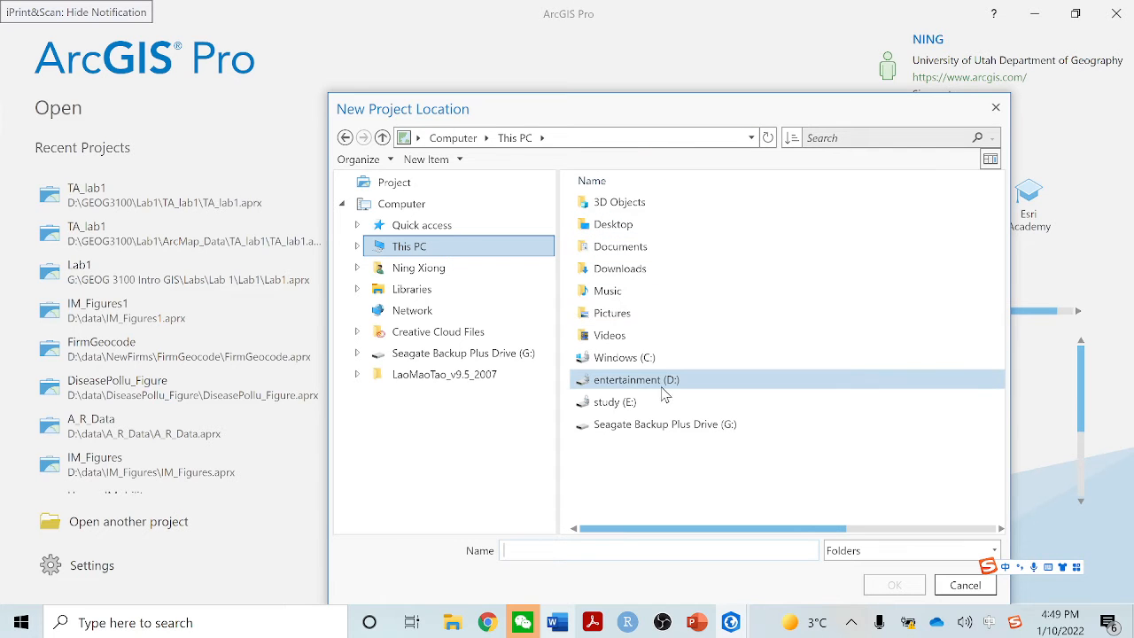
{"action": "double_click", "coordinate": [655, 394]}
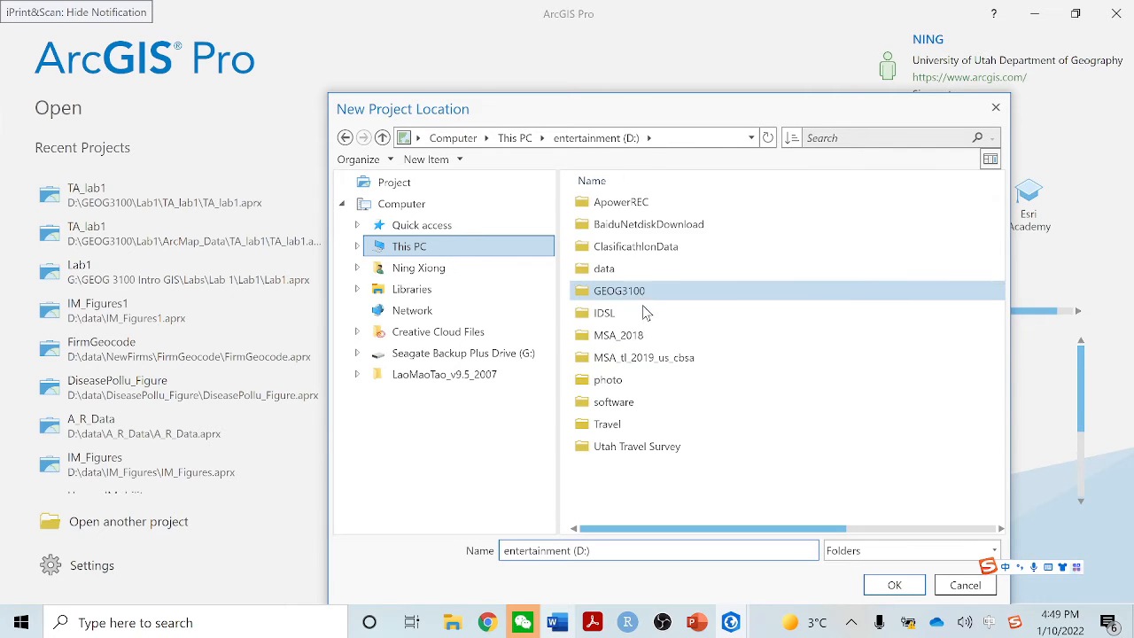
{"action": "double_click", "coordinate": [648, 295]}
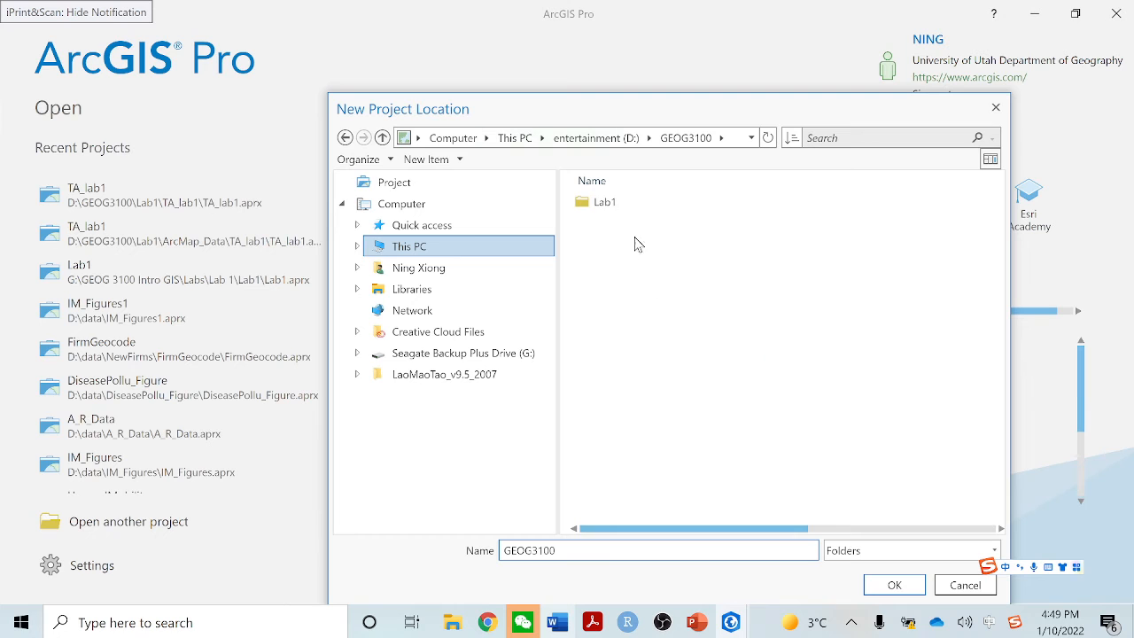
{"action": "double_click", "coordinate": [618, 204]}
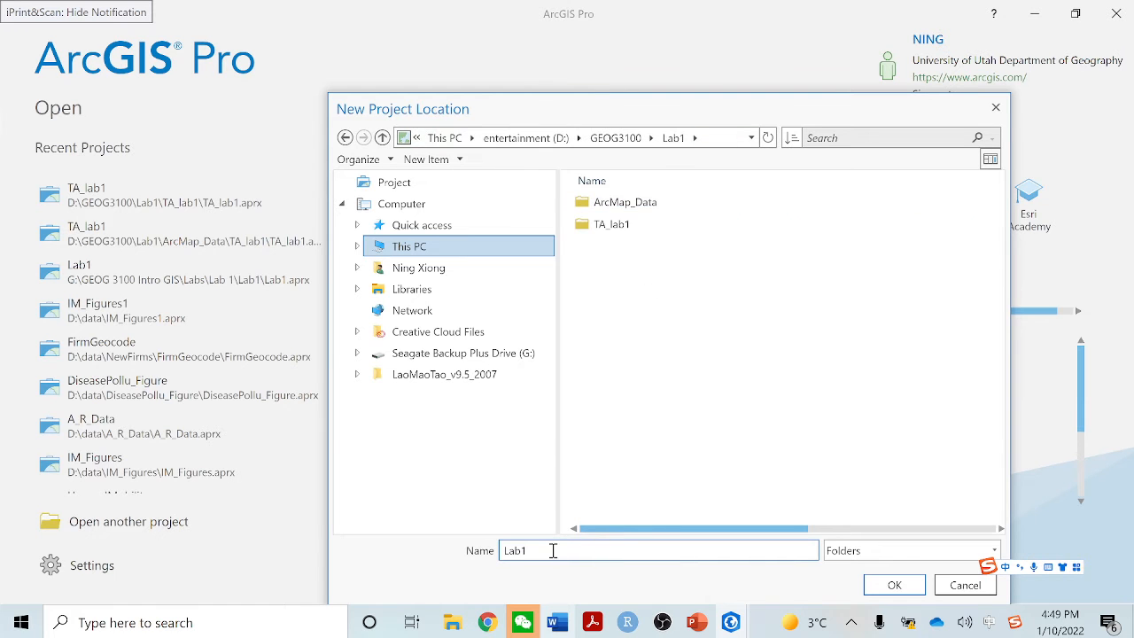
{"action": "left_click", "coordinate": [900, 584]}
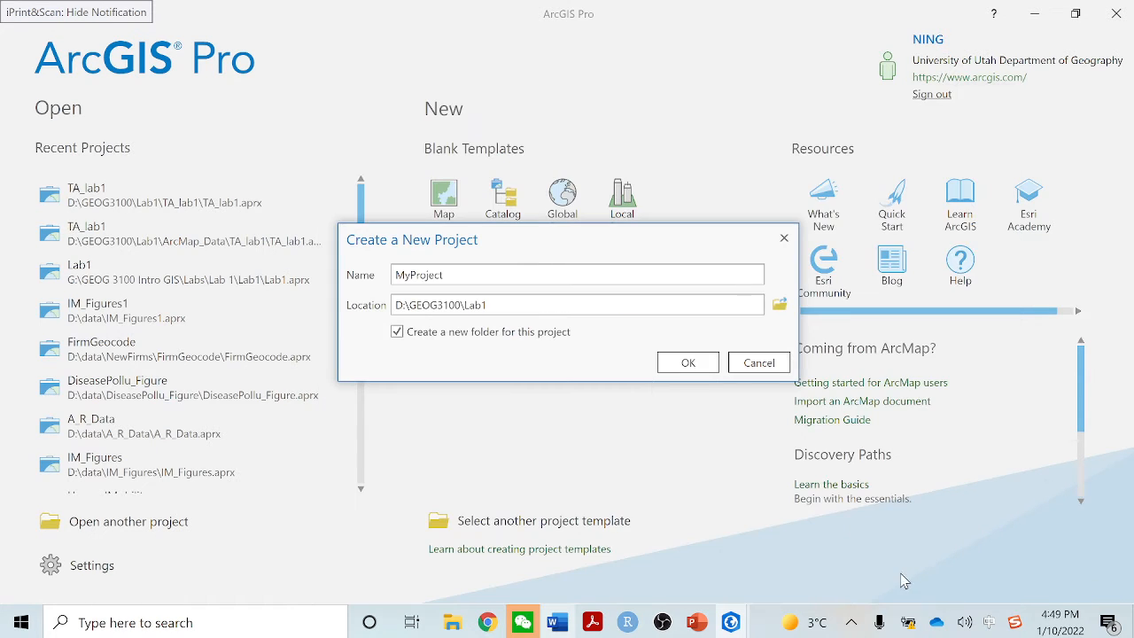
Name the new project Lab1_TA and create it
{"action": "left_click_drag", "start_coordinate": [501, 275], "coordinate": [362, 272]}
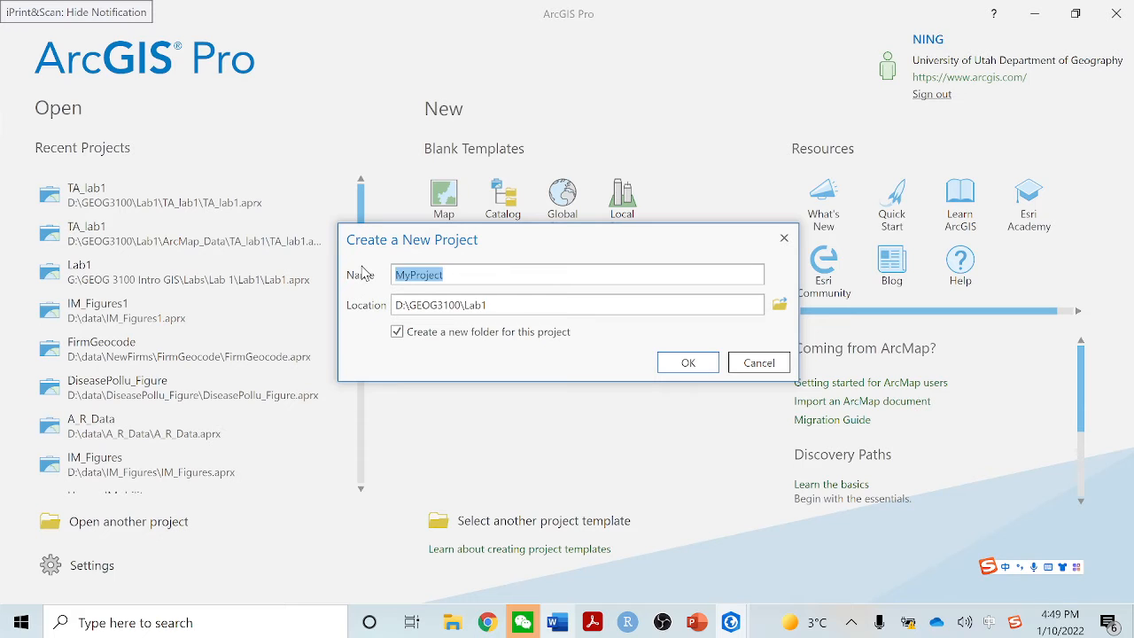
{"action": "key", "text": "BackSpace"}
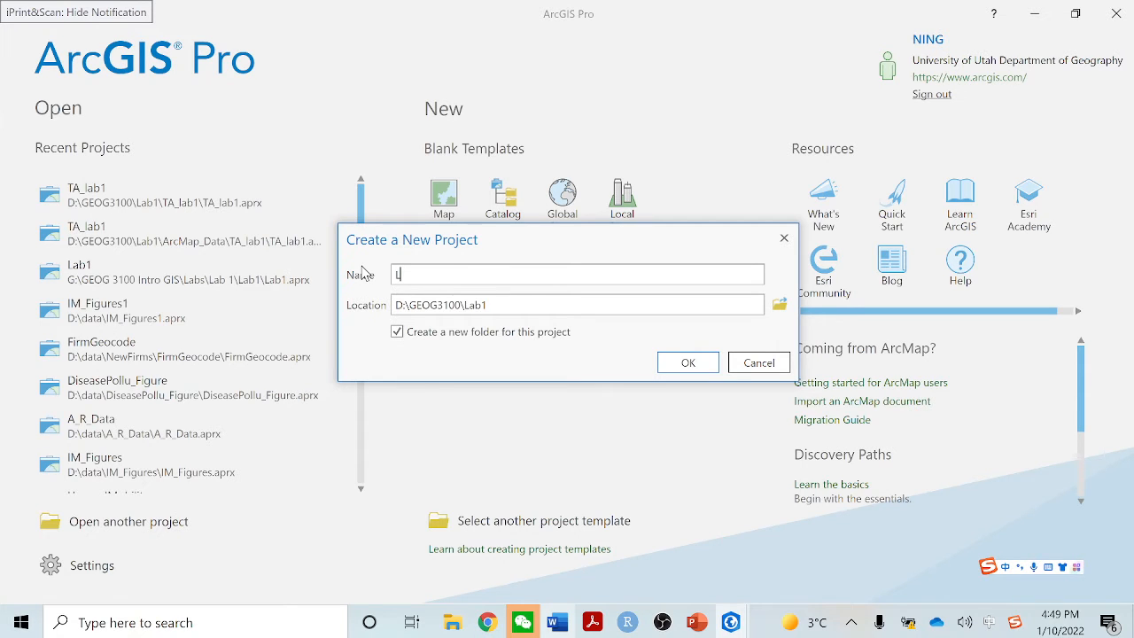
{"action": "type", "text": "Lab1_TA"}
{"action": "left_click", "coordinate": [686, 363]}
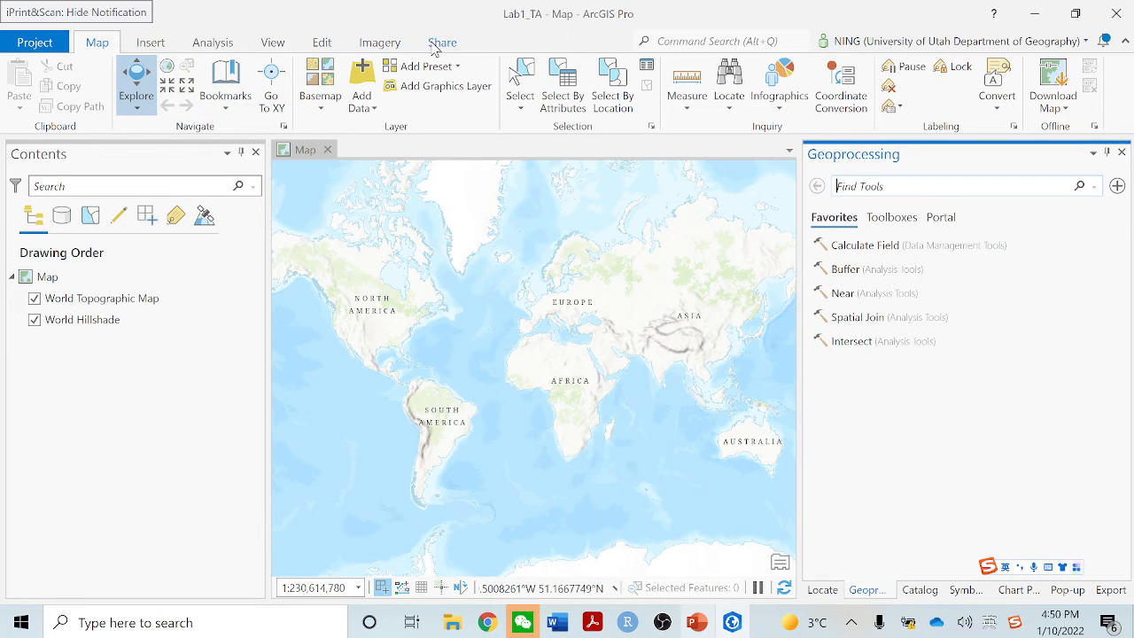
{"action": "left_click", "coordinate": [381, 44]}
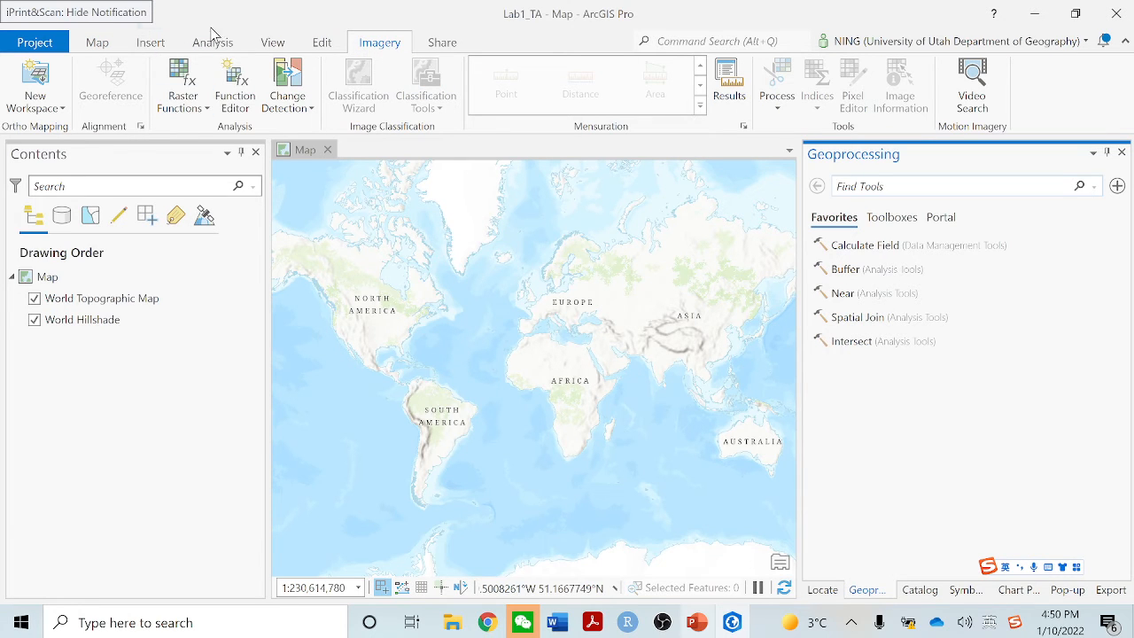
{"action": "left_click", "coordinate": [148, 44]}
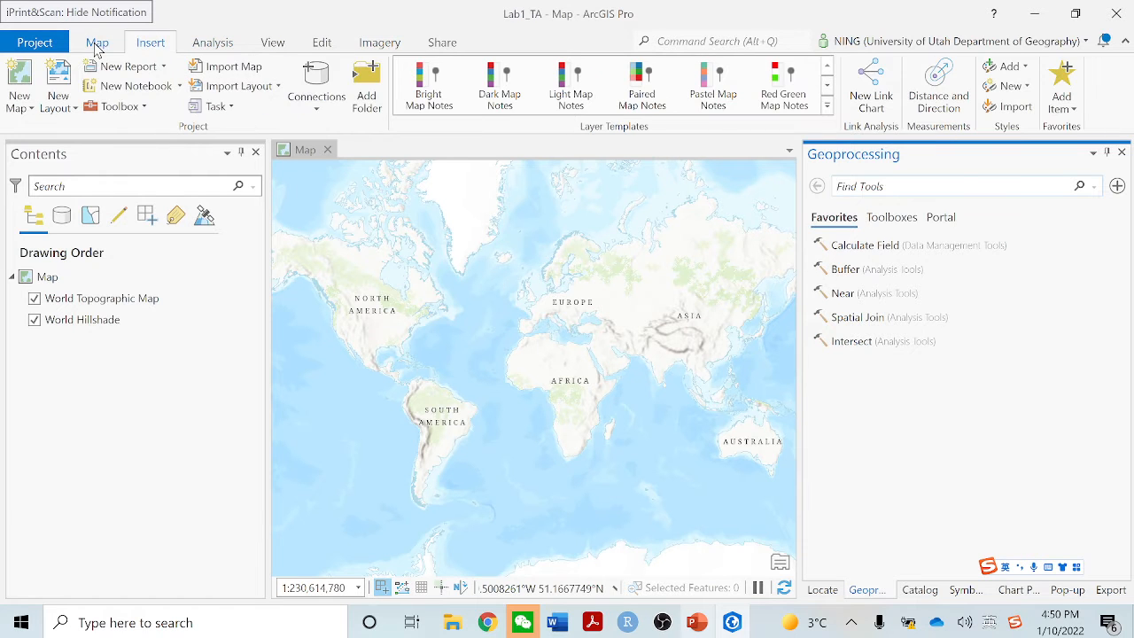
{"action": "left_click", "coordinate": [99, 44]}
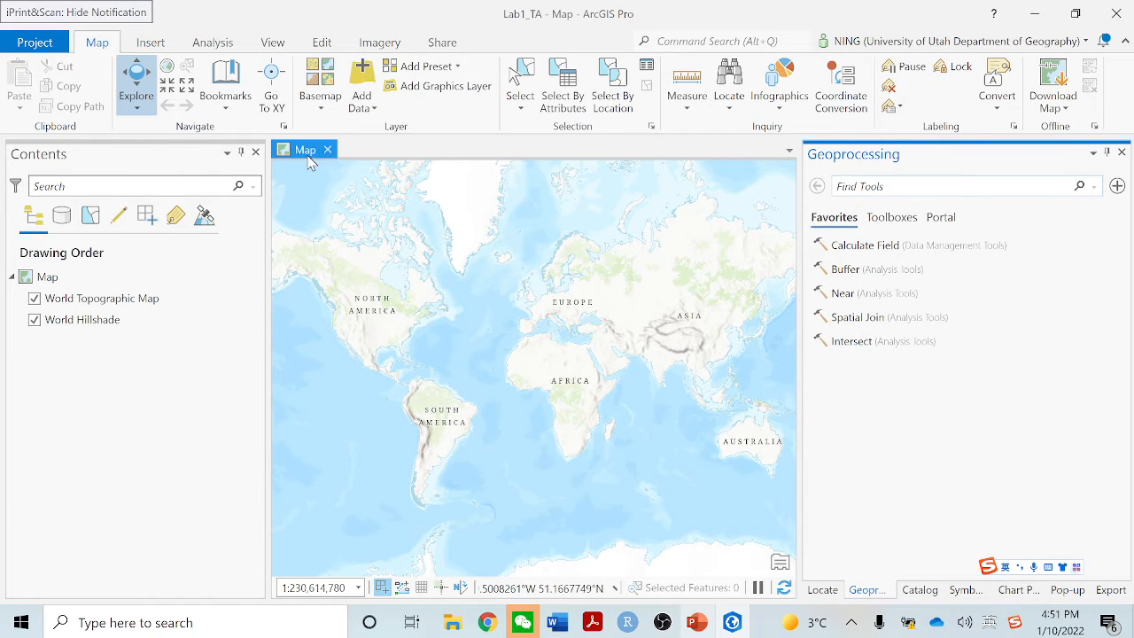
Add Libraries_Lab01 and Schools_Lab01 from Geog3100_Lab01.gdb to the map and colour the schools point symbol red
{"action": "left_click", "coordinate": [369, 104]}
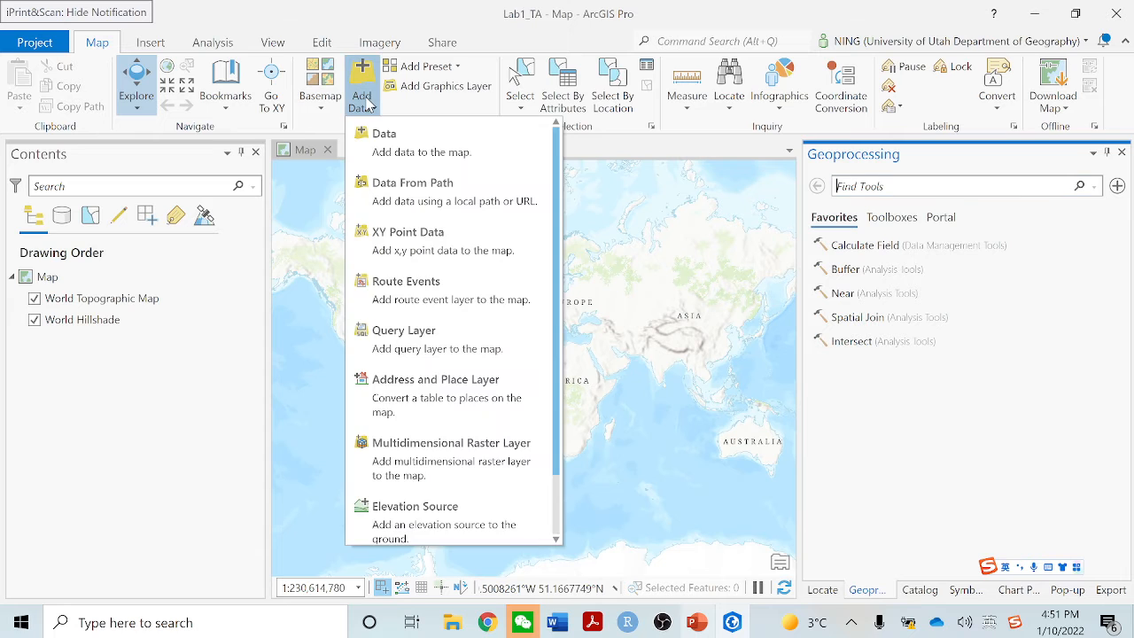
{"action": "left_click", "coordinate": [386, 149]}
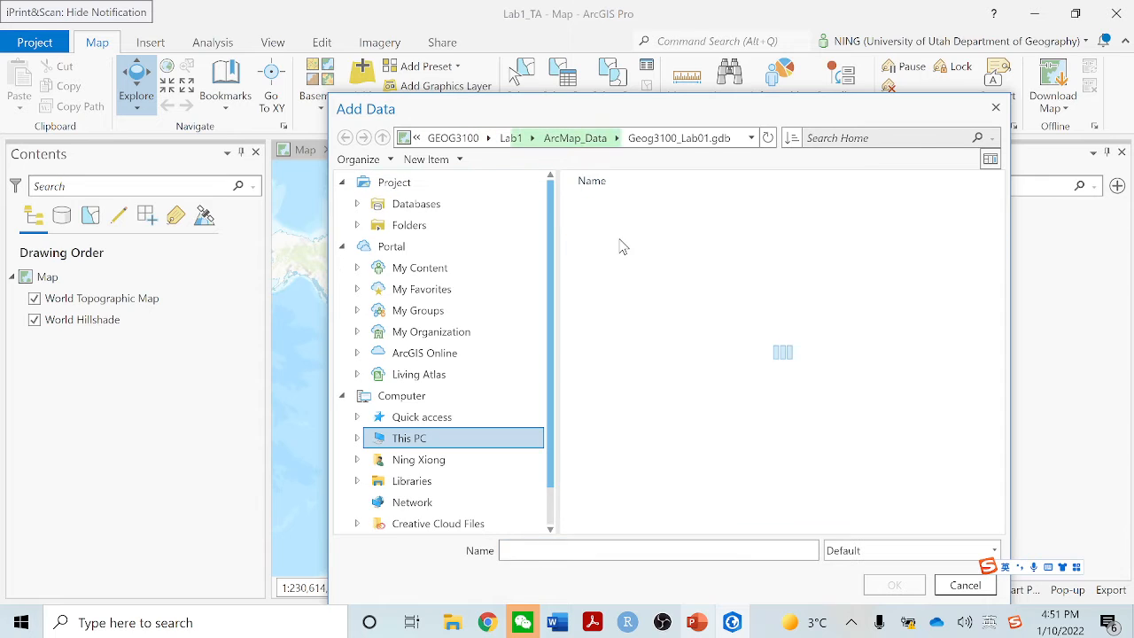
{"action": "left_click", "coordinate": [622, 205]}
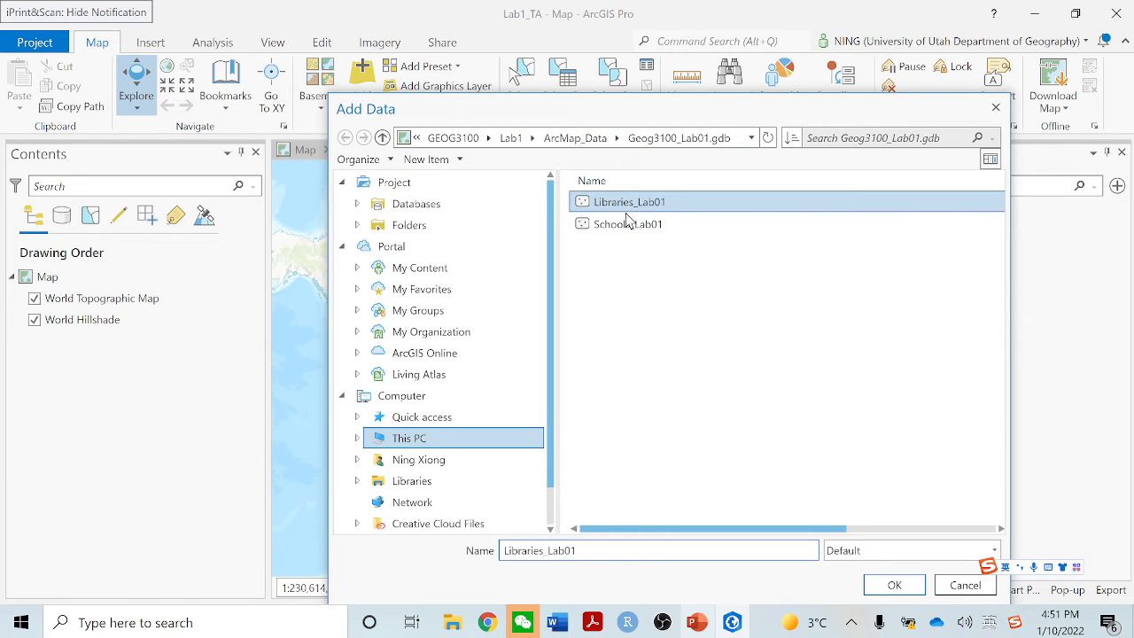
{"action": "left_click", "coordinate": [626, 224], "text": "ctrl"}
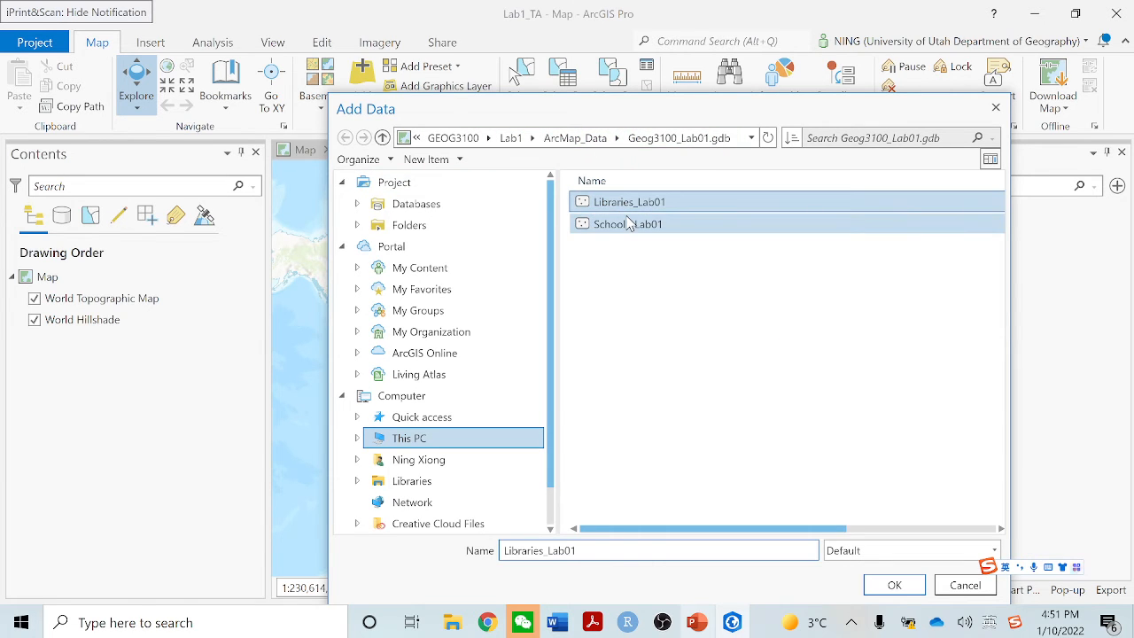
{"action": "left_click", "coordinate": [893, 585]}
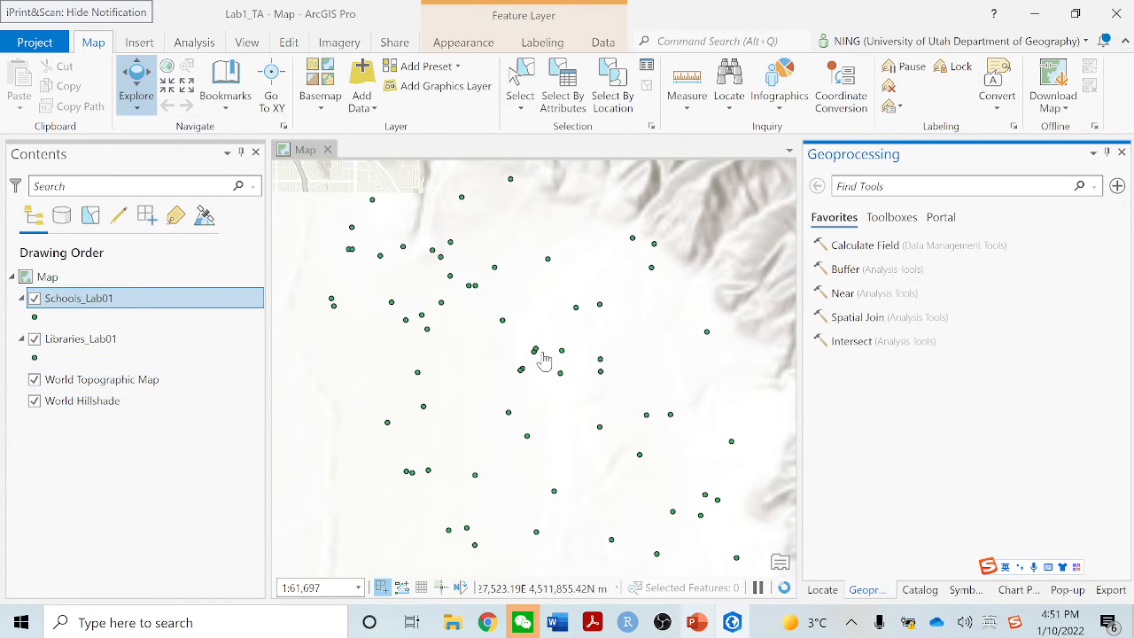
{"action": "right_click", "coordinate": [38, 320]}
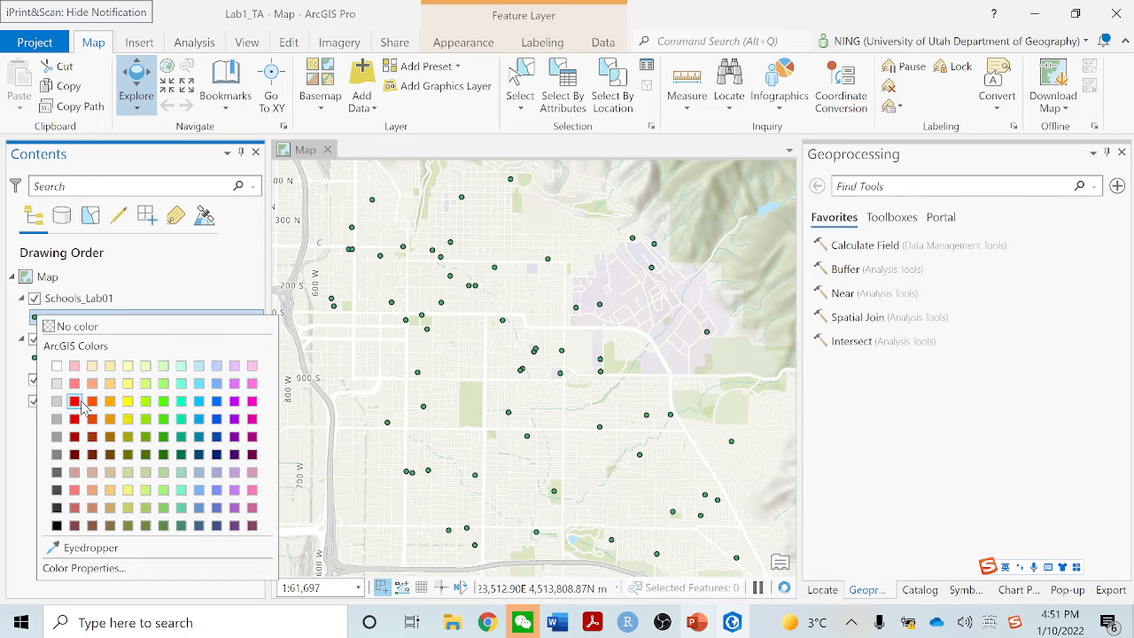
{"action": "left_click", "coordinate": [81, 402]}
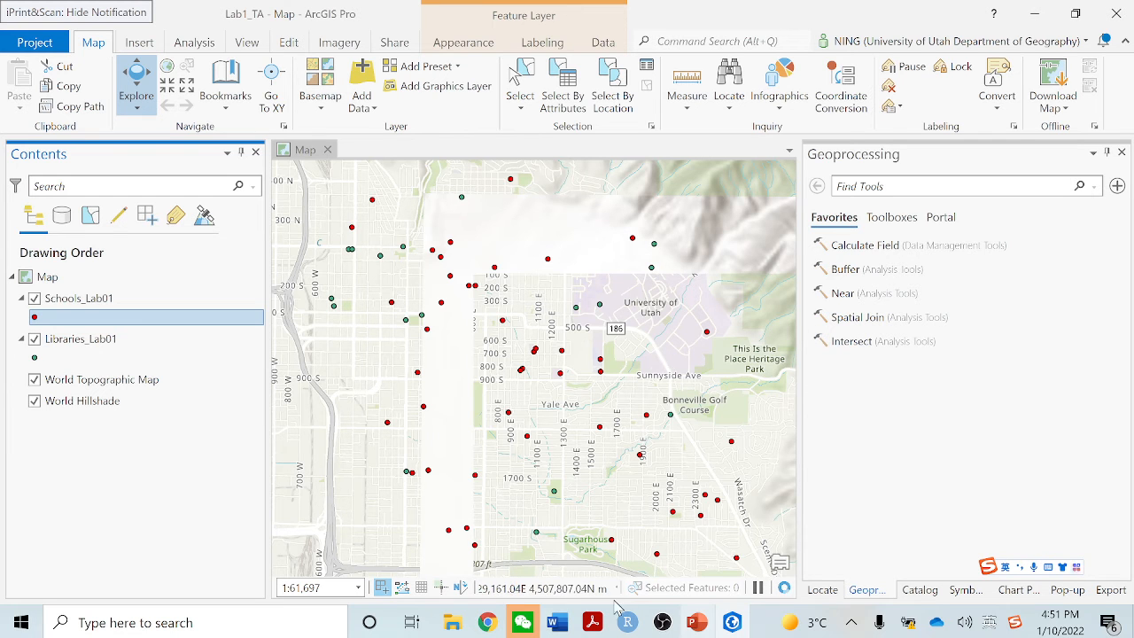
Check the work plan in the Word lab document, return to ArcGIS Pro and zoom the map to the Schools_Lab01 layer
{"action": "left_click", "coordinate": [556, 624]}
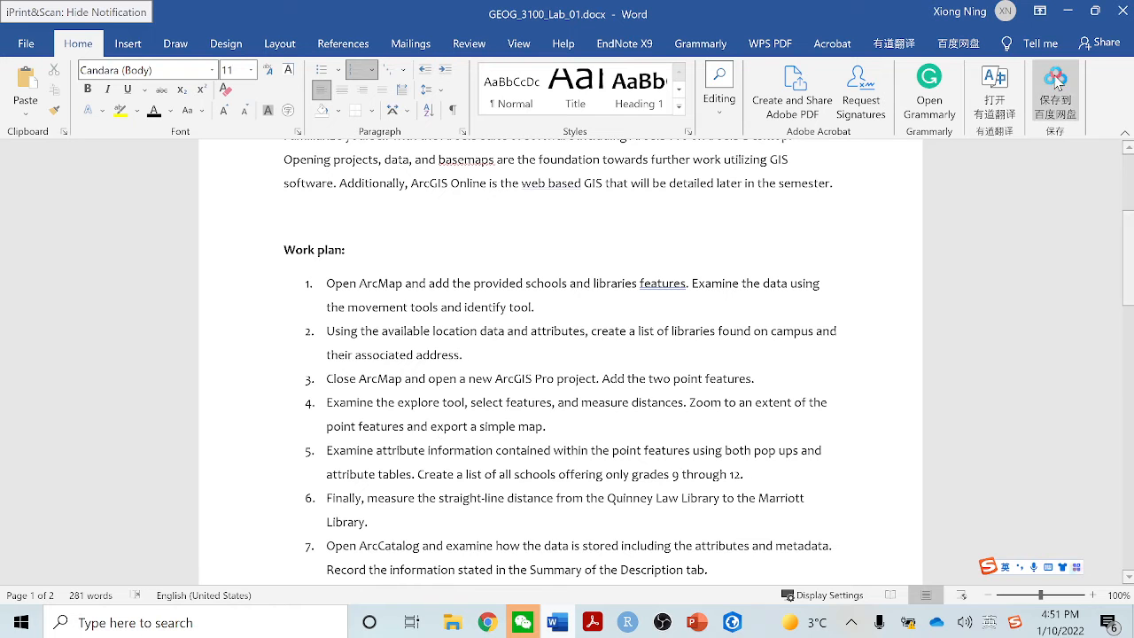
{"action": "left_click", "coordinate": [1068, 11]}
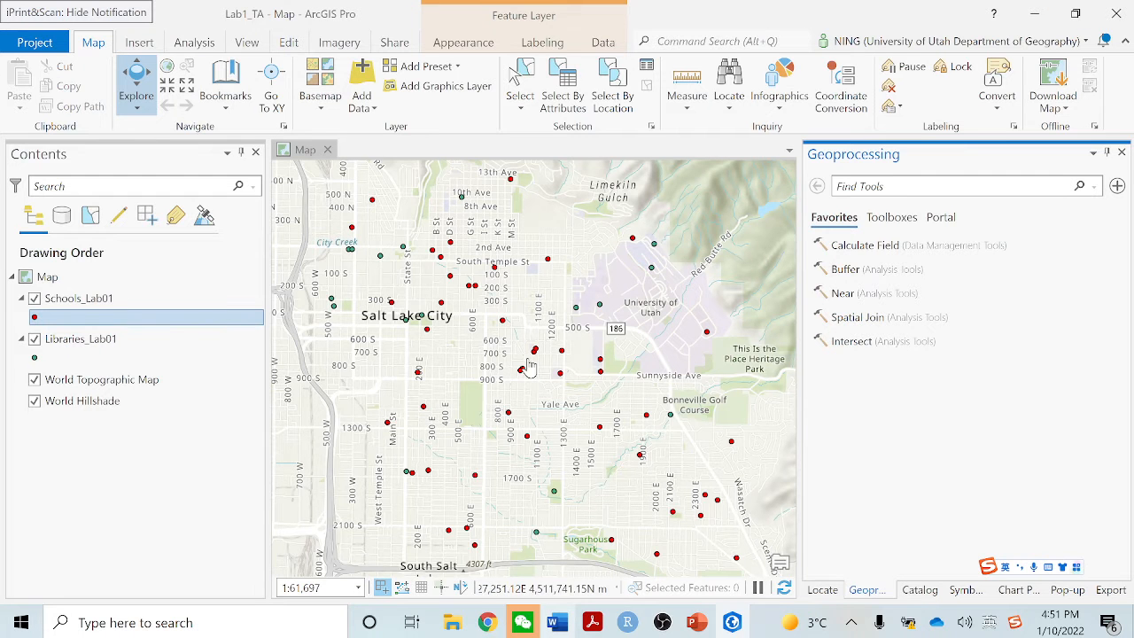
{"action": "left_click", "coordinate": [124, 301]}
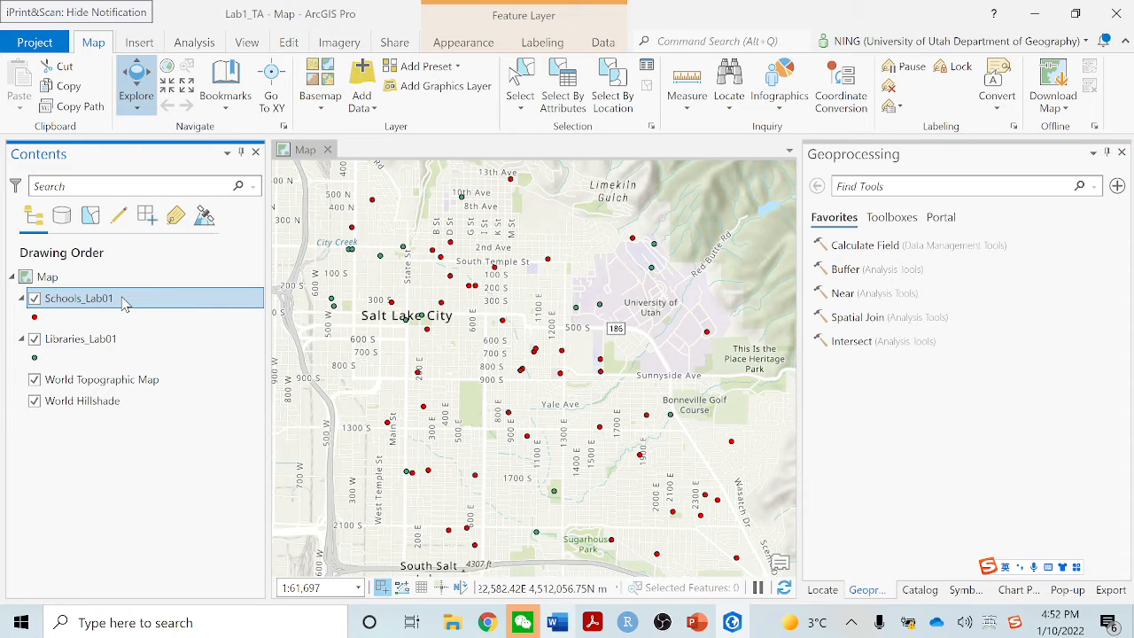
{"action": "right_click", "coordinate": [125, 304]}
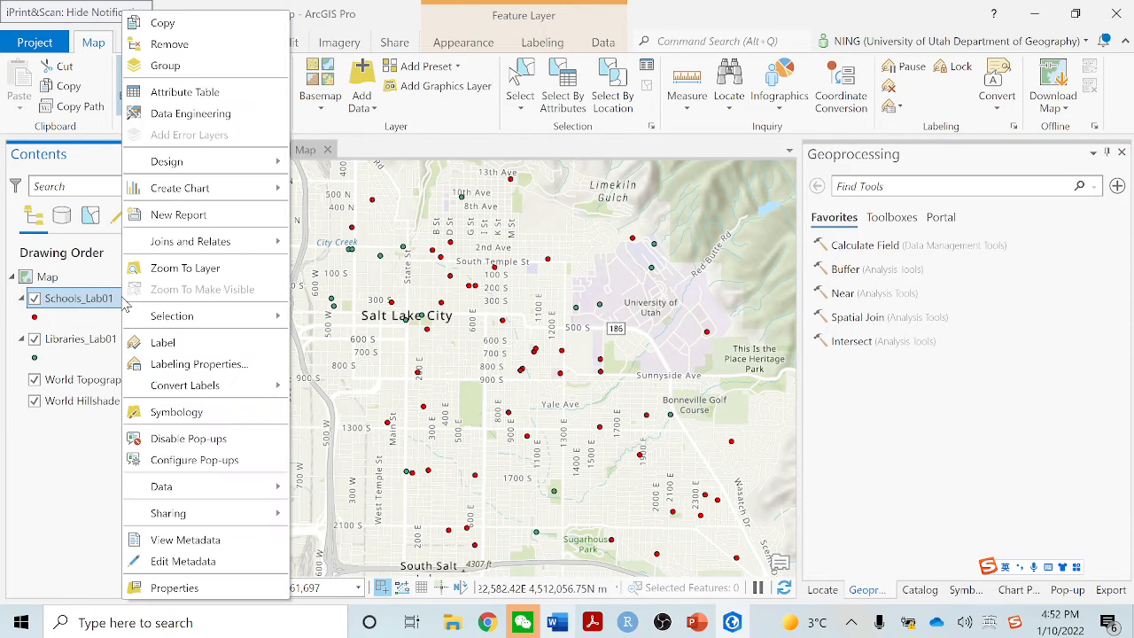
{"action": "left_click", "coordinate": [197, 275]}
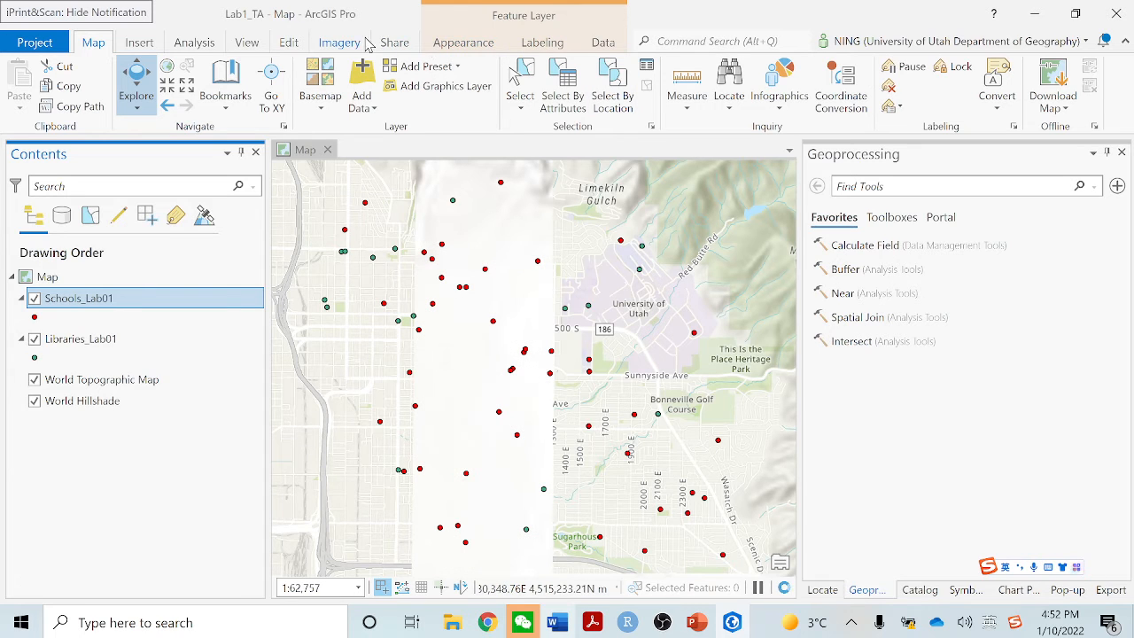
Export the map as a GIF file named Map3.gif in the GEOG 3100 Intro GIS\Labs\Lab 1 folder
{"action": "left_click", "coordinate": [396, 43]}
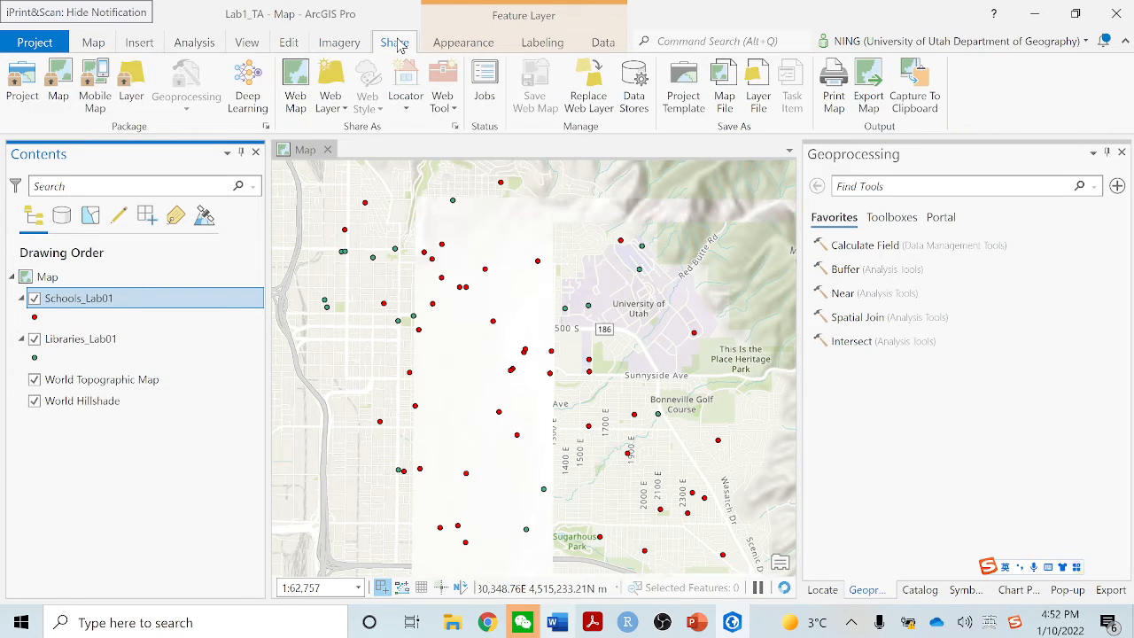
{"action": "left_click", "coordinate": [870, 88]}
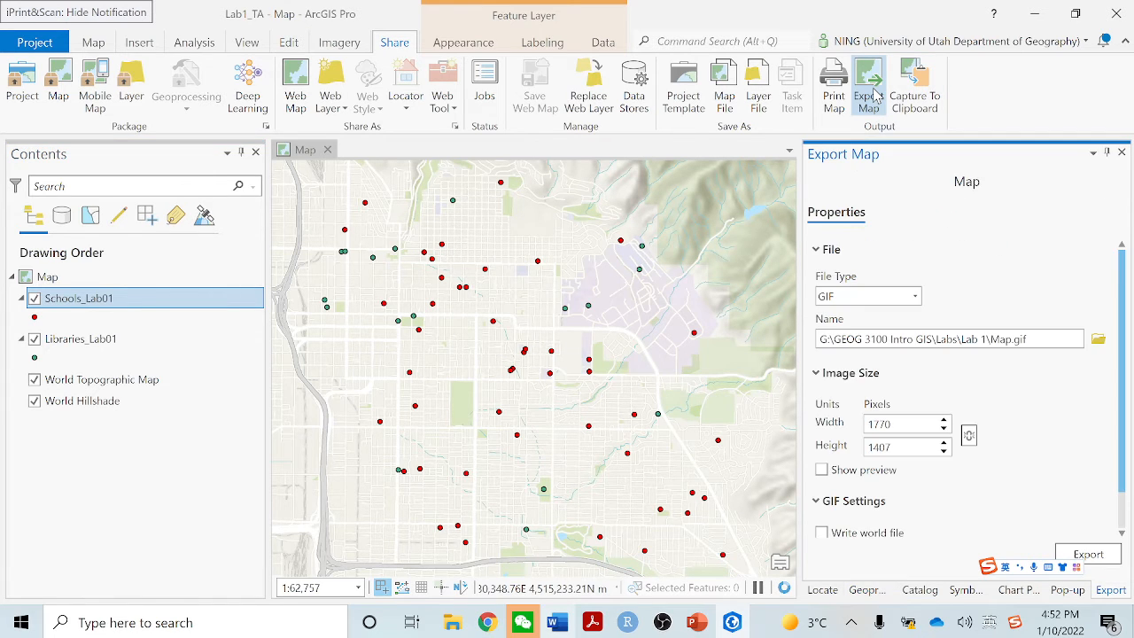
{"action": "left_click", "coordinate": [915, 296]}
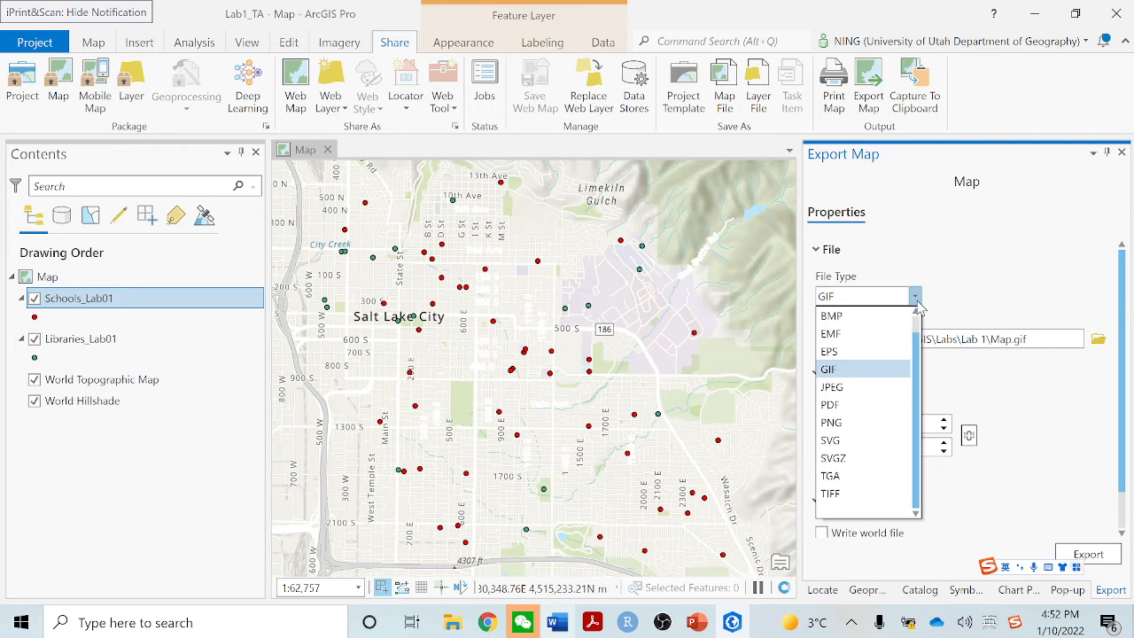
{"action": "left_click", "coordinate": [871, 378]}
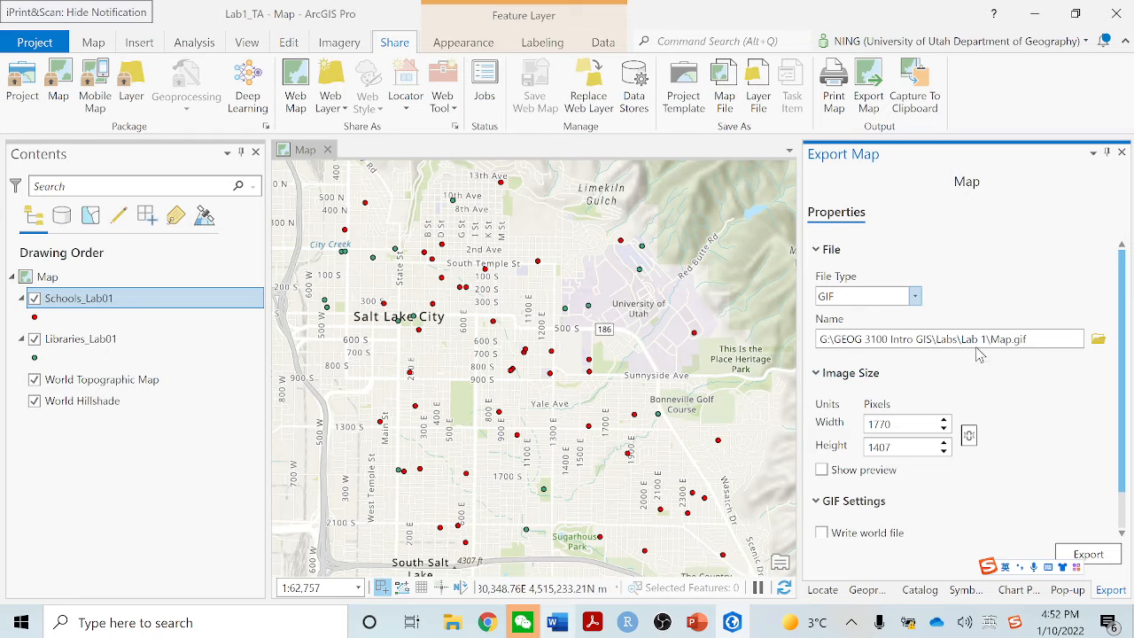
{"action": "left_click", "coordinate": [1098, 342]}
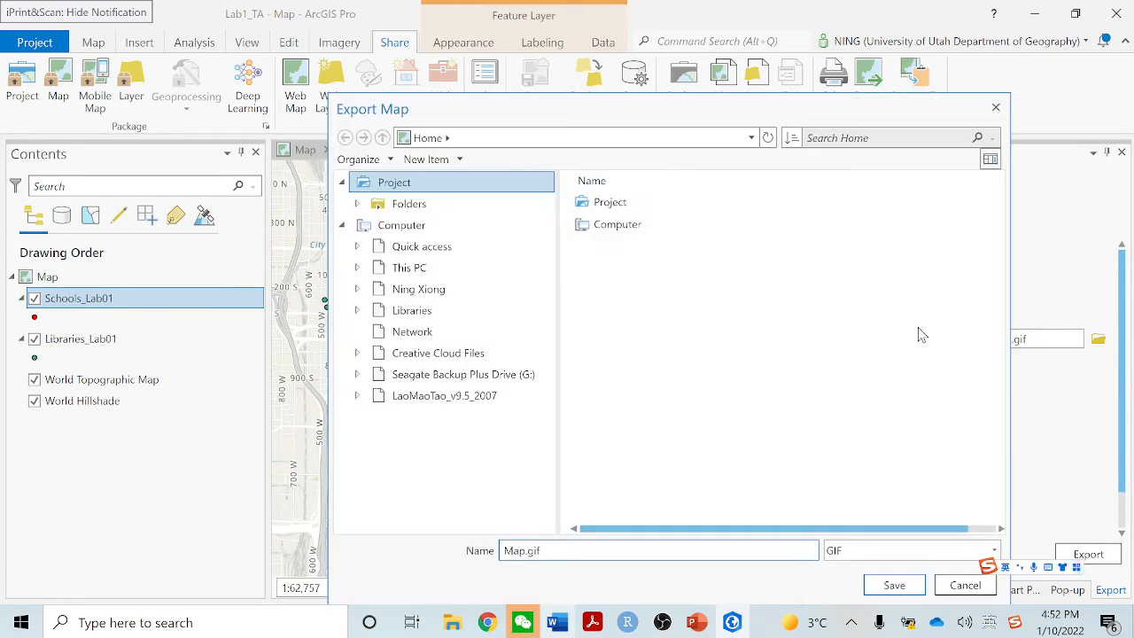
{"action": "left_click", "coordinate": [522, 551]}
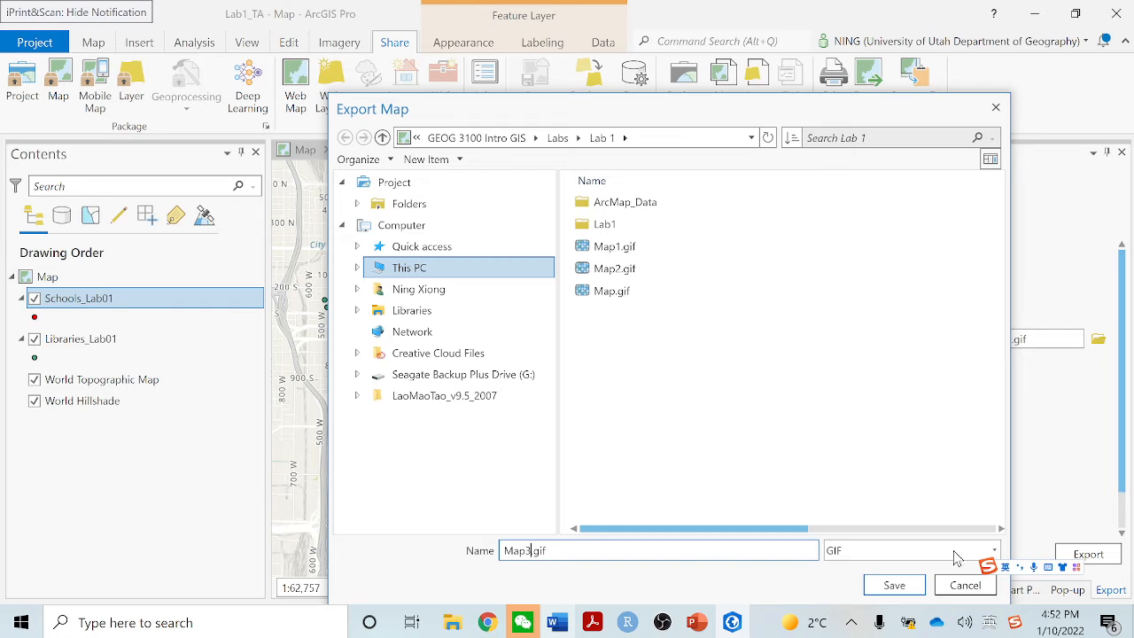
{"action": "type", "text": "3"}
{"action": "left_click", "coordinate": [896, 587]}
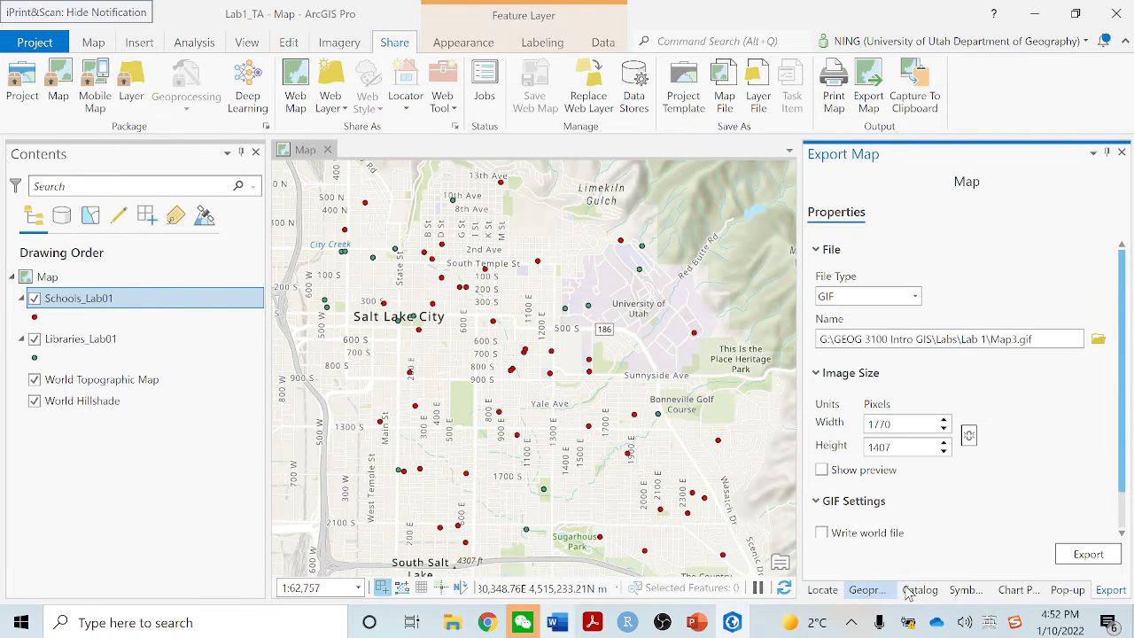
{"action": "left_click", "coordinate": [1084, 556]}
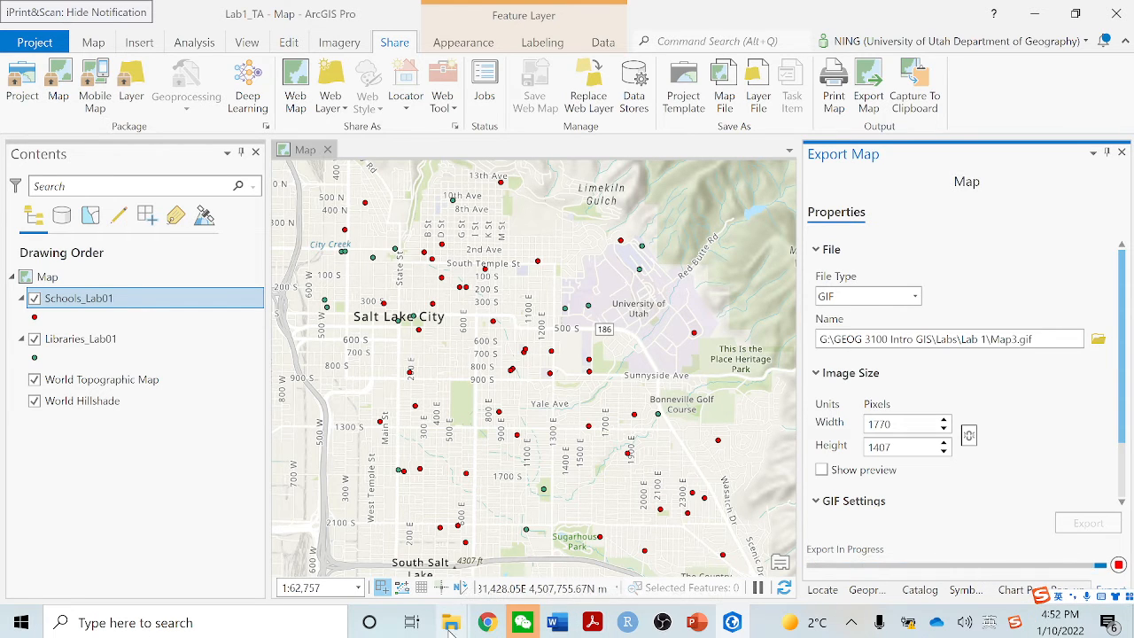
Switch to the Lab 1 folder in File Explorer and select the exported Map3.gif
{"action": "mouse_move", "coordinate": [451, 623]}
{"action": "mouse_move", "coordinate": [343, 562]}
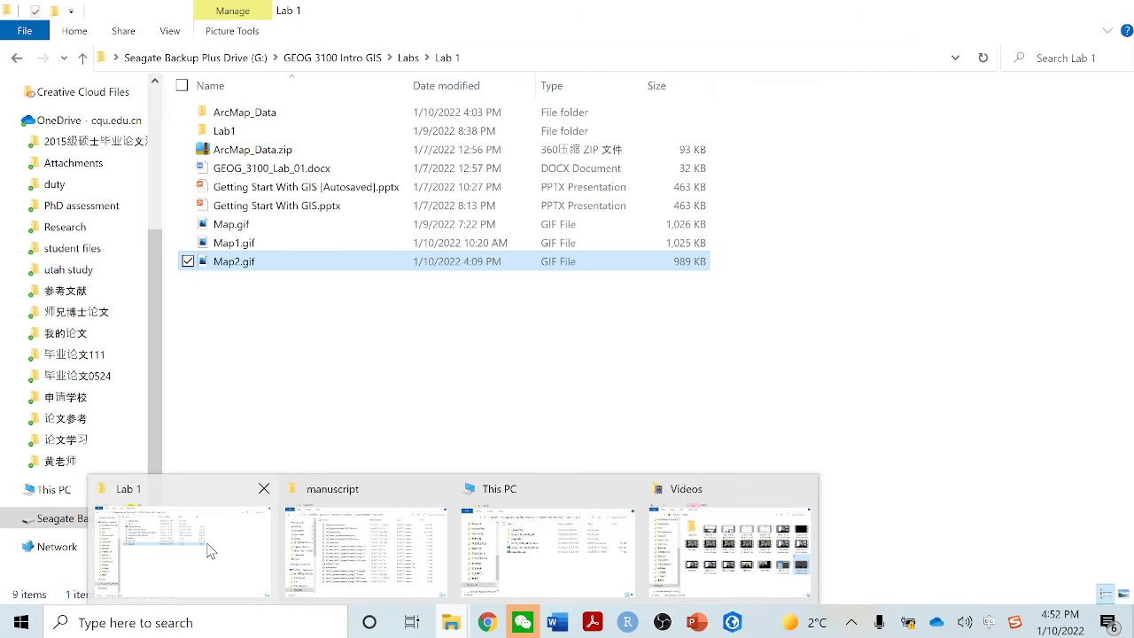
{"action": "left_click", "coordinate": [210, 551]}
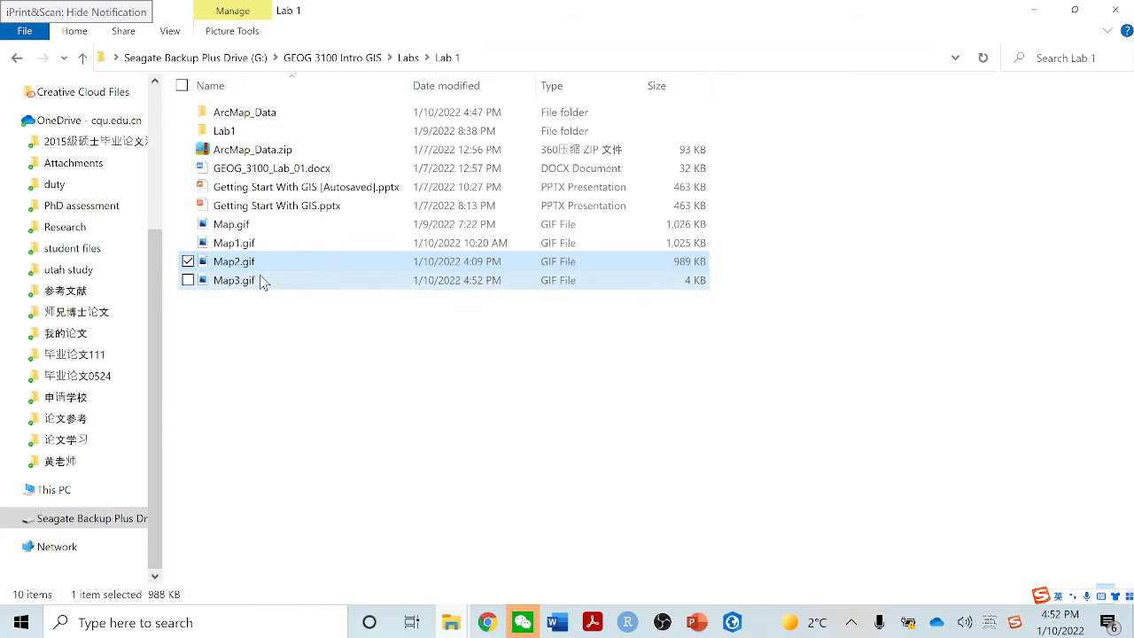
{"action": "left_click", "coordinate": [259, 281]}
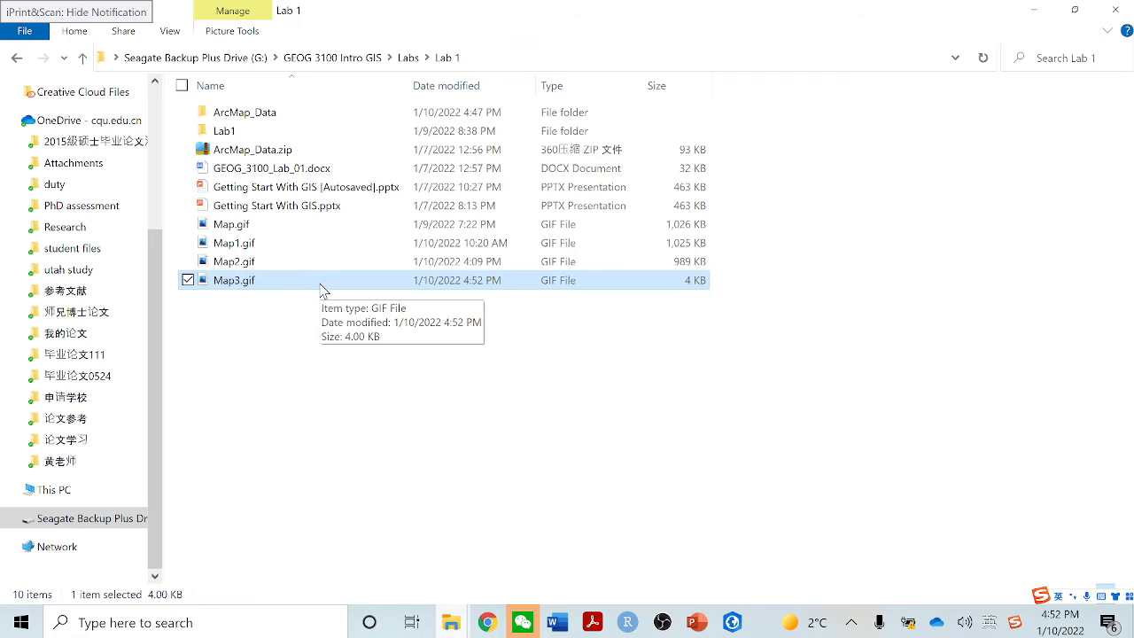
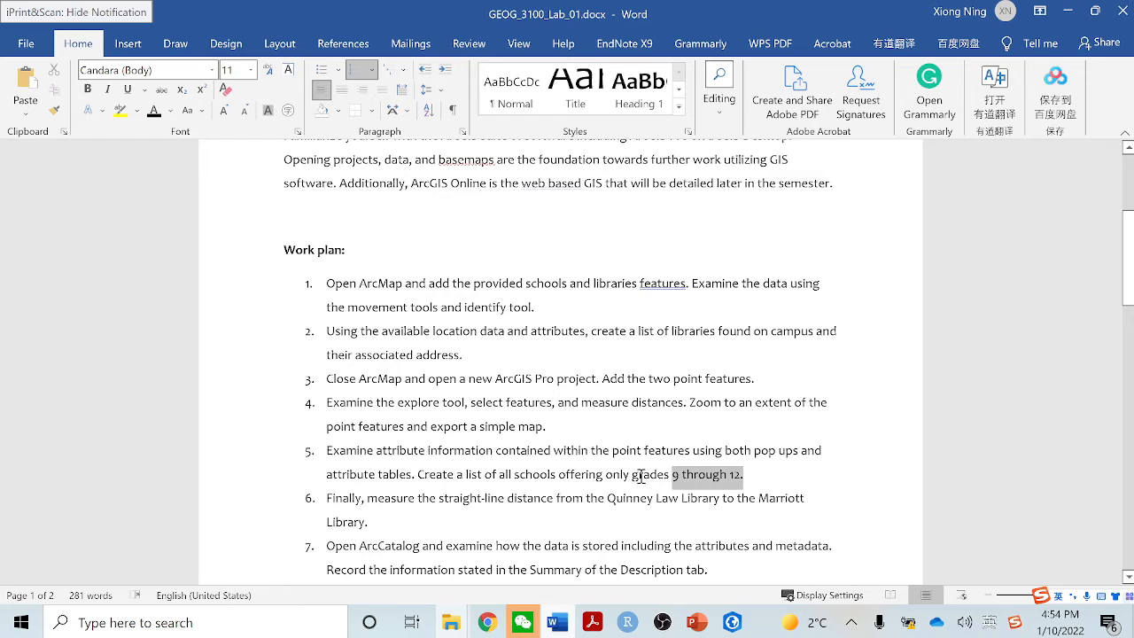
Return from the lab document to ArcGIS Pro, open the Schools_Lab01 attribute table and examine its grade range fields
{"action": "left_click", "coordinate": [762, 483]}
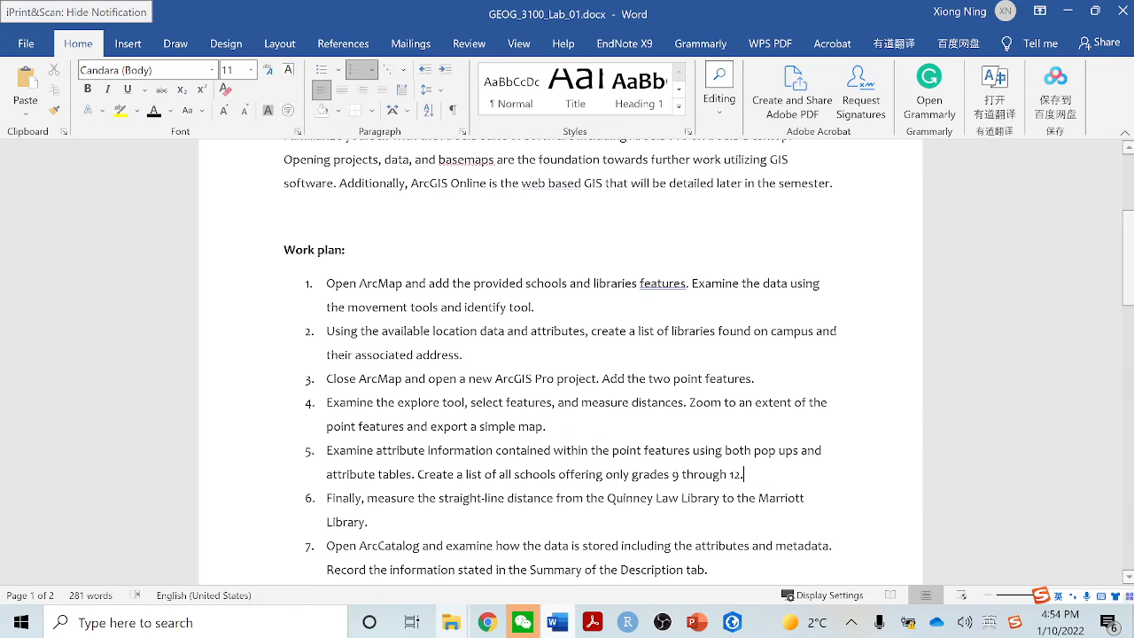
{"action": "left_click", "coordinate": [1067, 11]}
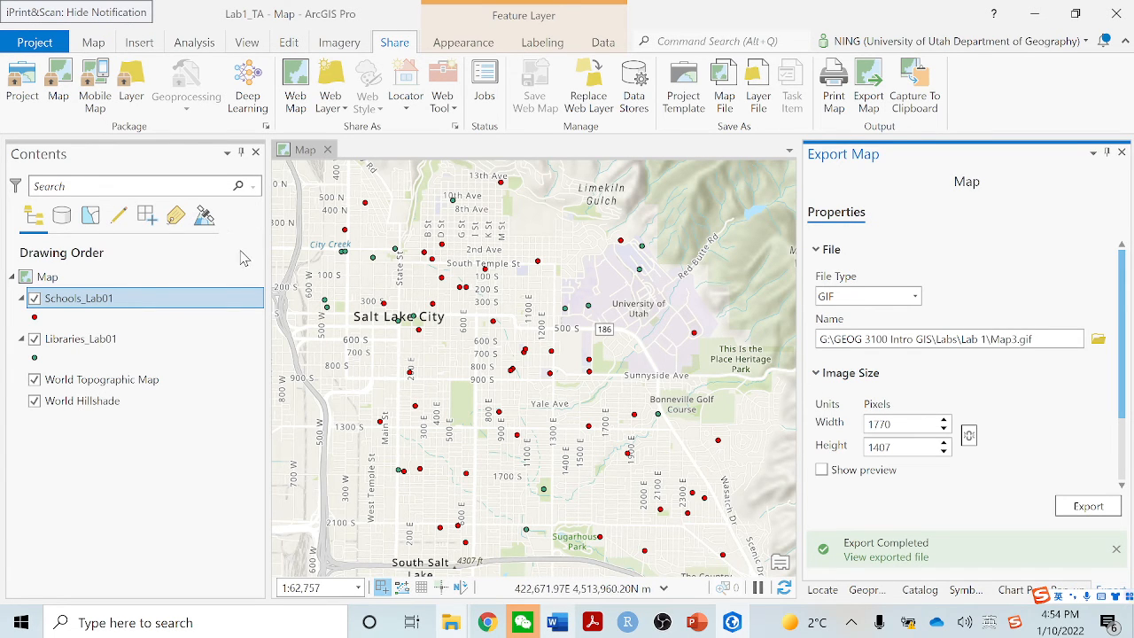
{"action": "right_click", "coordinate": [173, 302]}
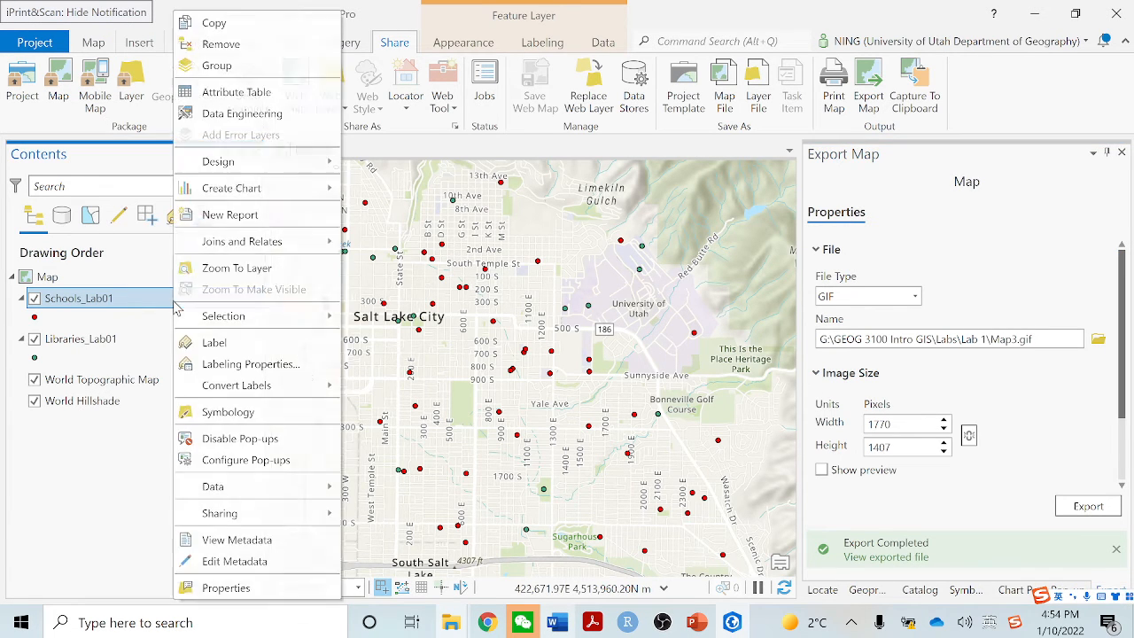
{"action": "left_click", "coordinate": [232, 93]}
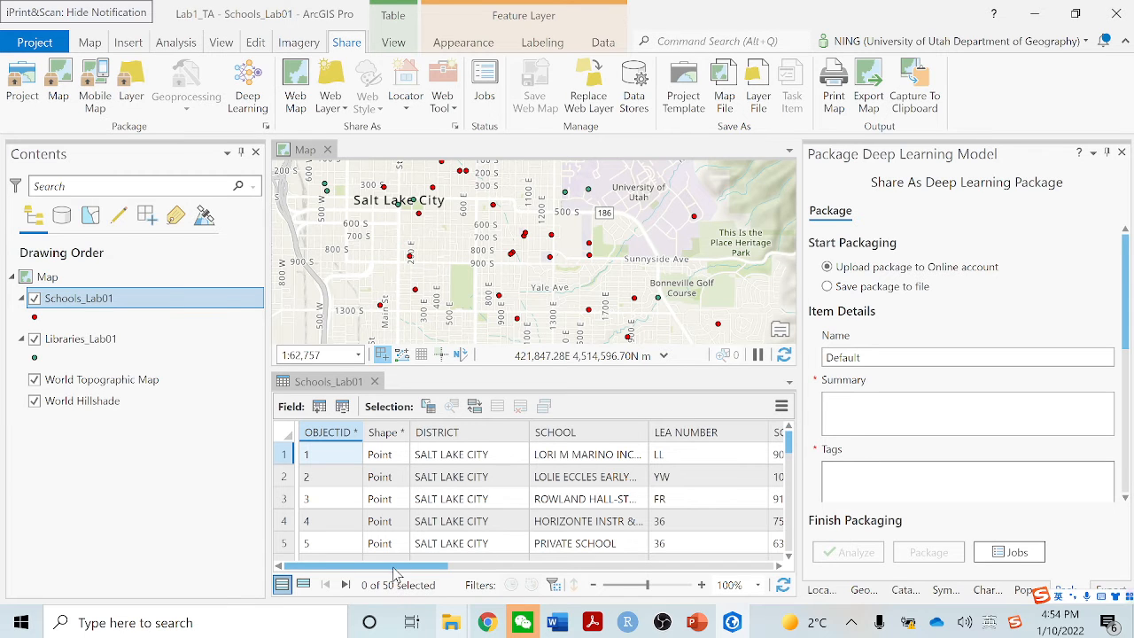
{"action": "left_click_drag", "start_coordinate": [396, 571], "coordinate": [620, 568]}
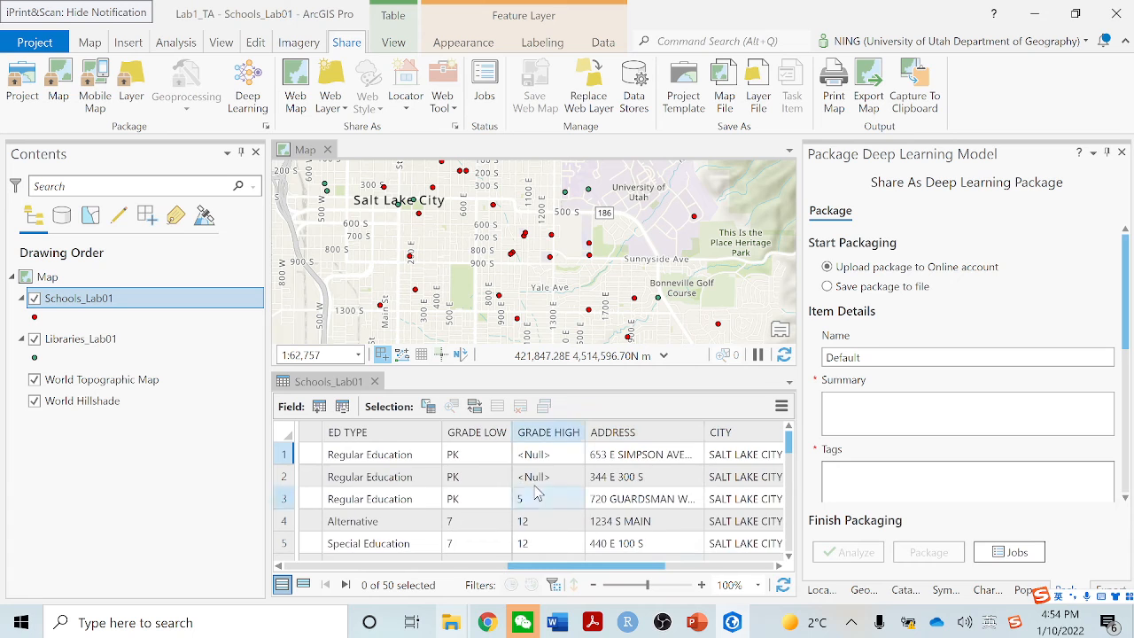
{"action": "scroll", "coordinate": [497, 496], "scroll_direction": "down", "scroll_amount": 3}
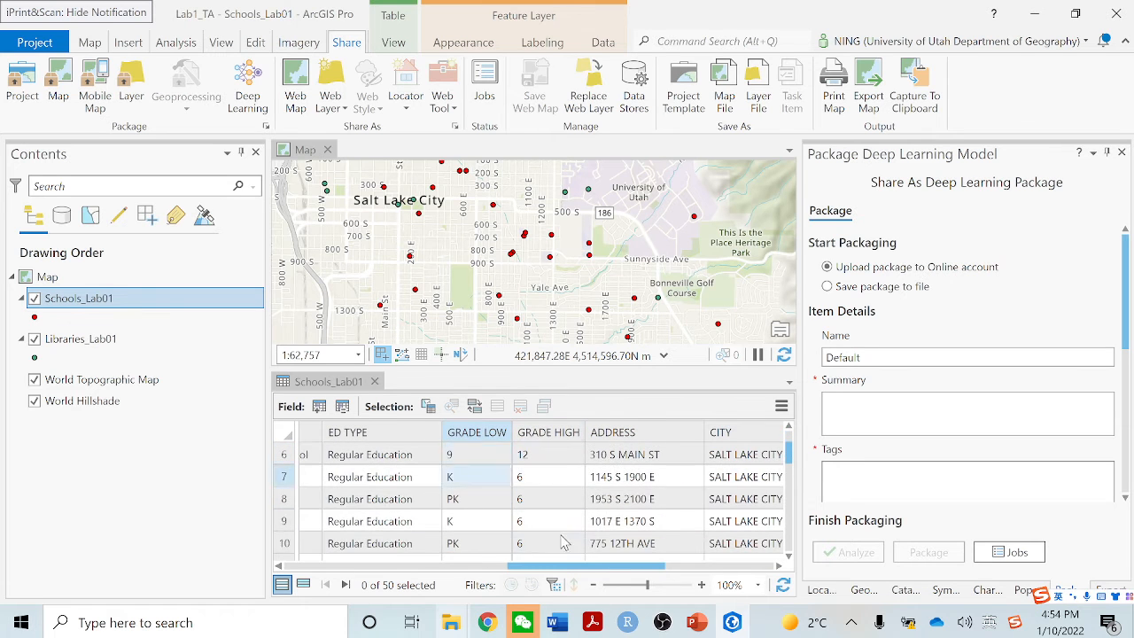
{"action": "left_click_drag", "start_coordinate": [592, 574], "coordinate": [337, 567]}
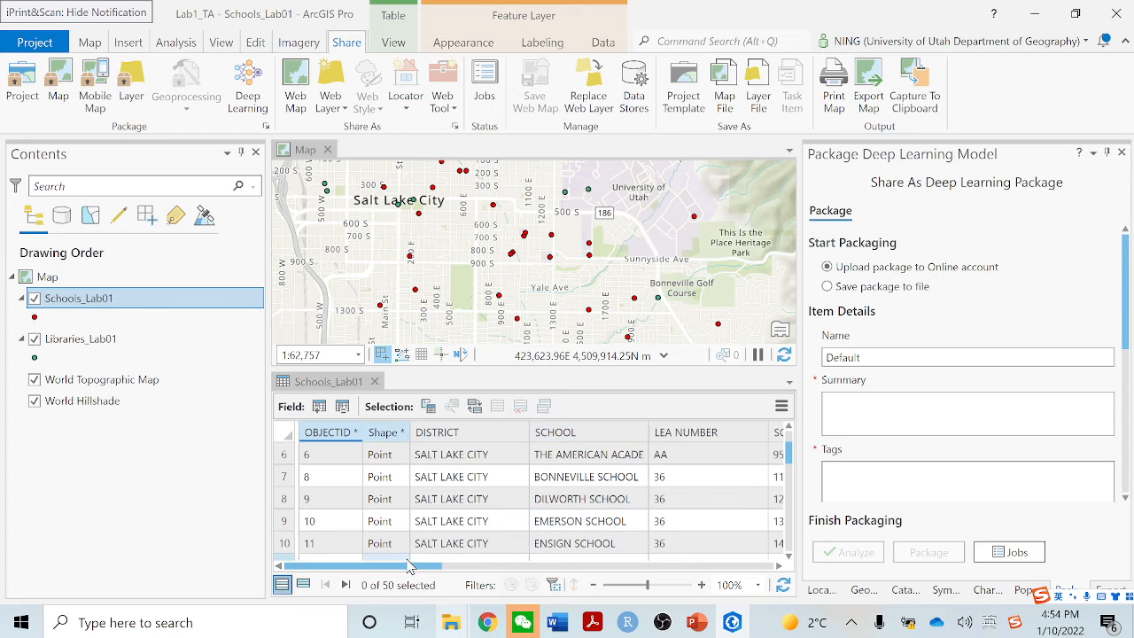
{"action": "left_click_drag", "start_coordinate": [413, 566], "coordinate": [443, 568]}
Start a new definition query for the Schools_Lab01 layer with the clause GRADE LOW is equal to 9
{"action": "left_click", "coordinate": [180, 298]}
{"action": "right_click", "coordinate": [177, 298]}
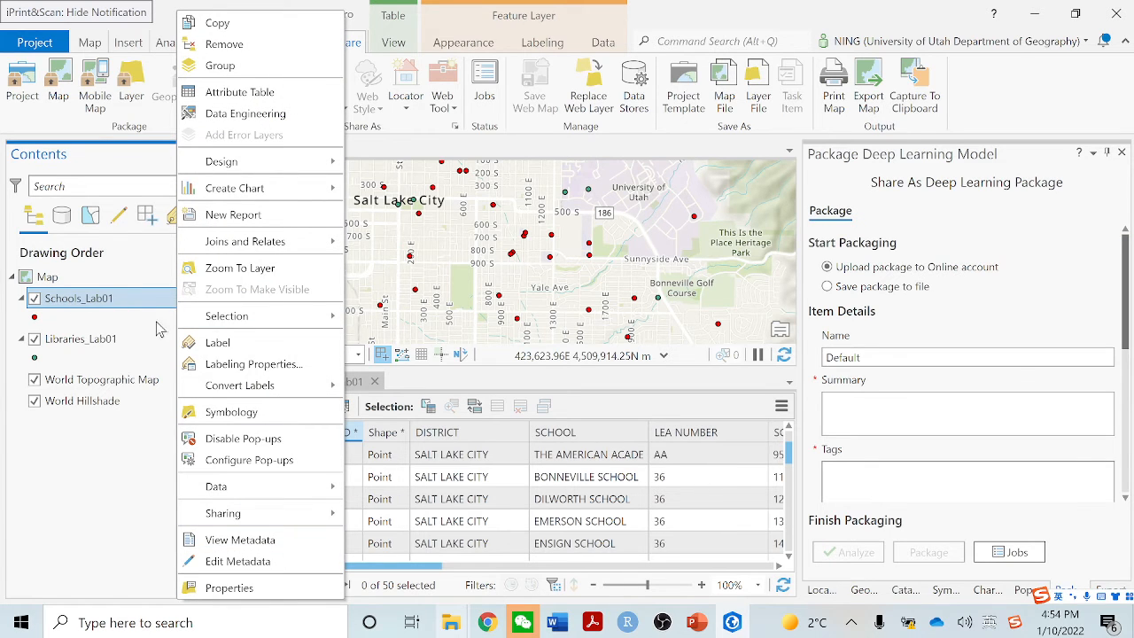
{"action": "left_click", "coordinate": [228, 589]}
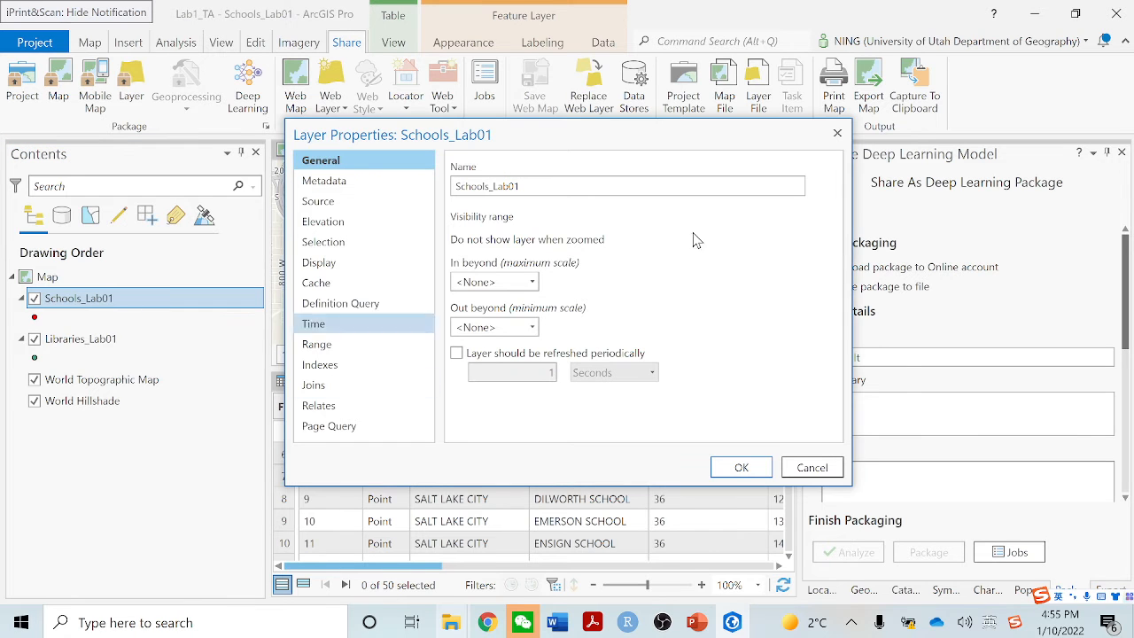
{"action": "left_click", "coordinate": [367, 306]}
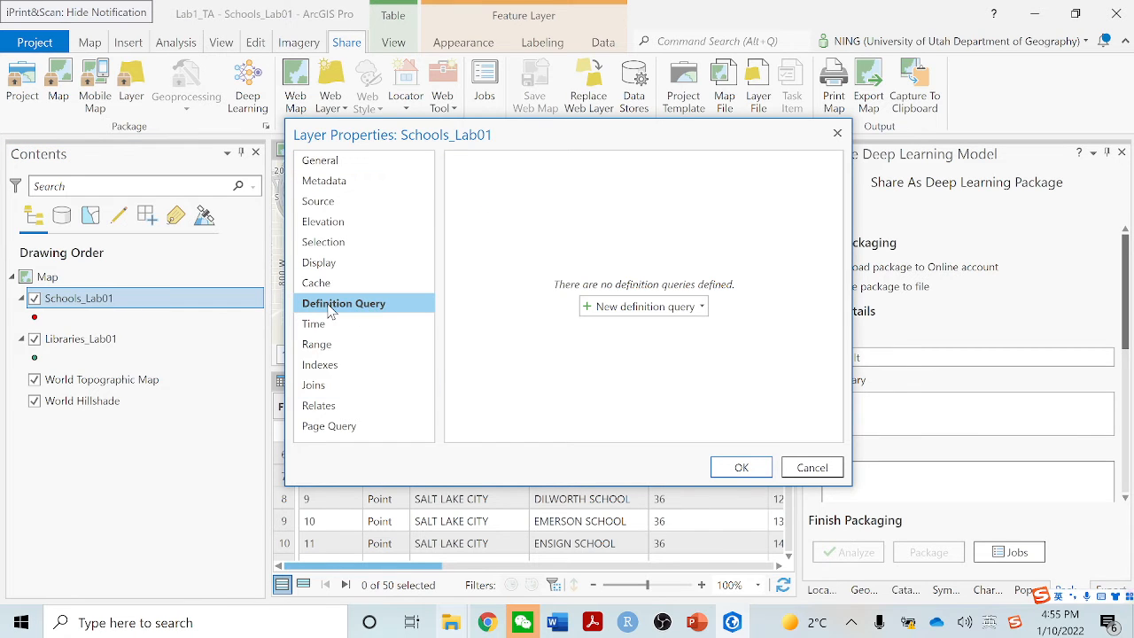
{"action": "left_click", "coordinate": [623, 310]}
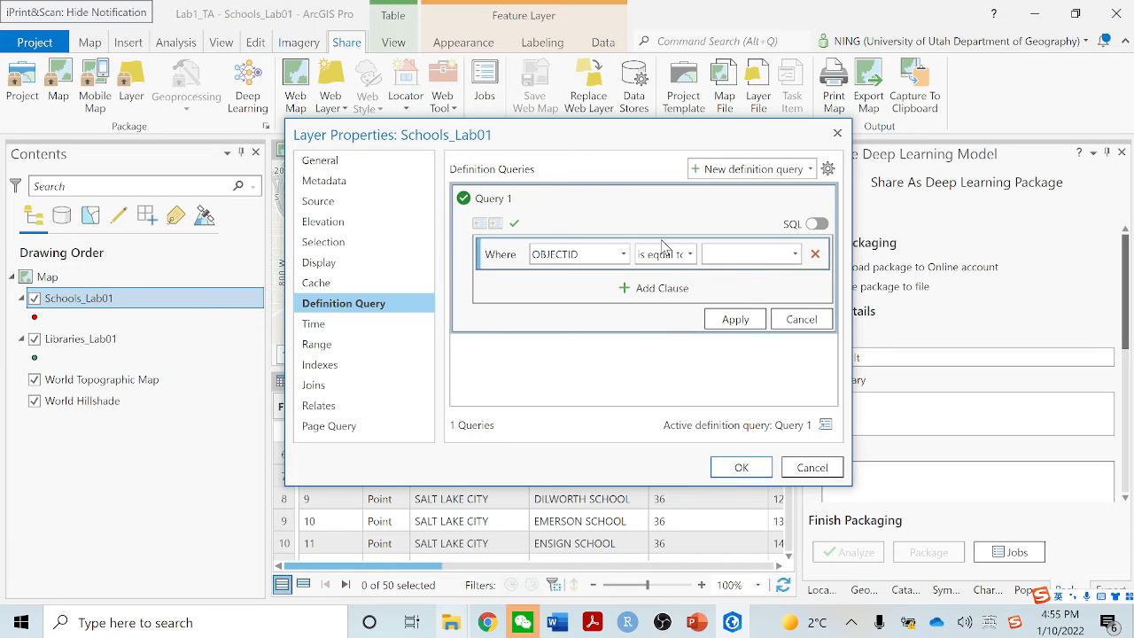
{"action": "left_click", "coordinate": [623, 254]}
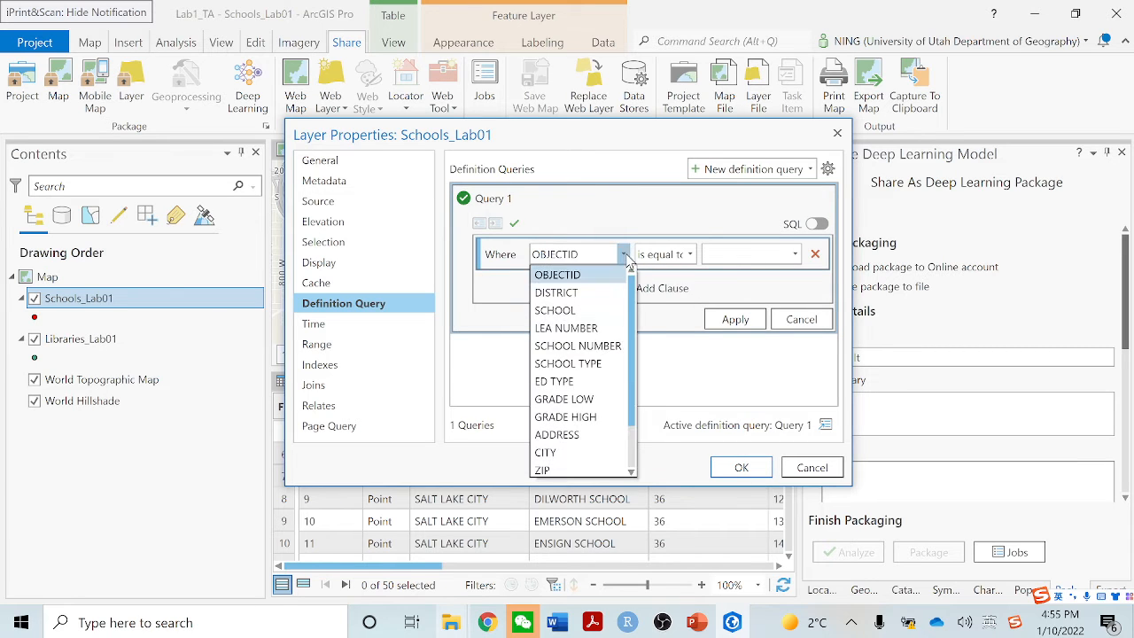
{"action": "left_click", "coordinate": [606, 400]}
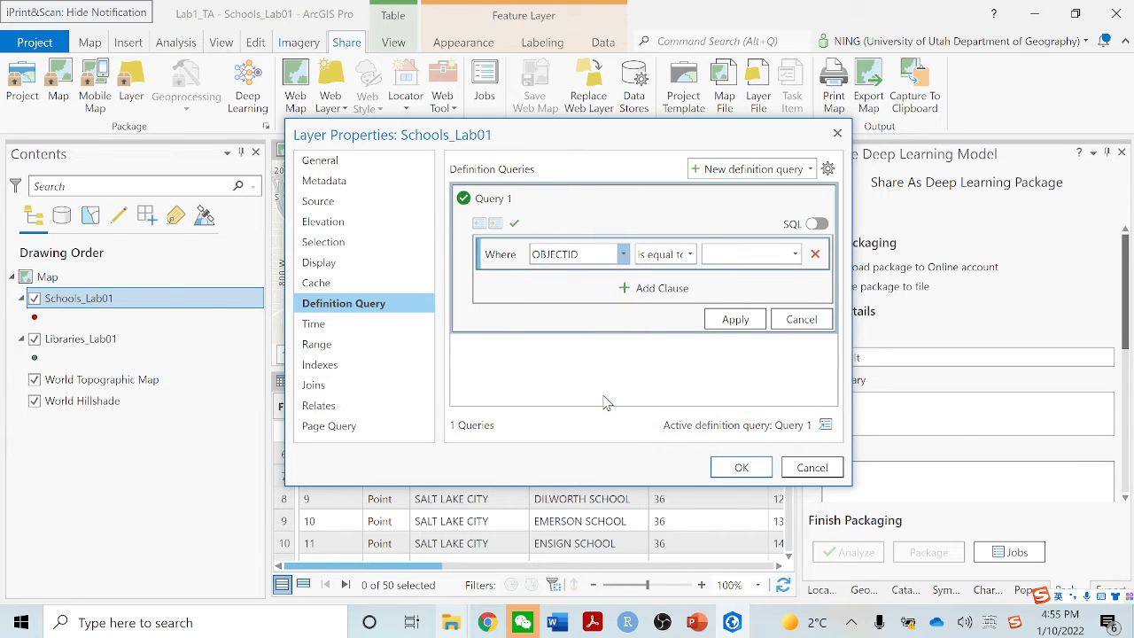
{"action": "left_click", "coordinate": [795, 255]}
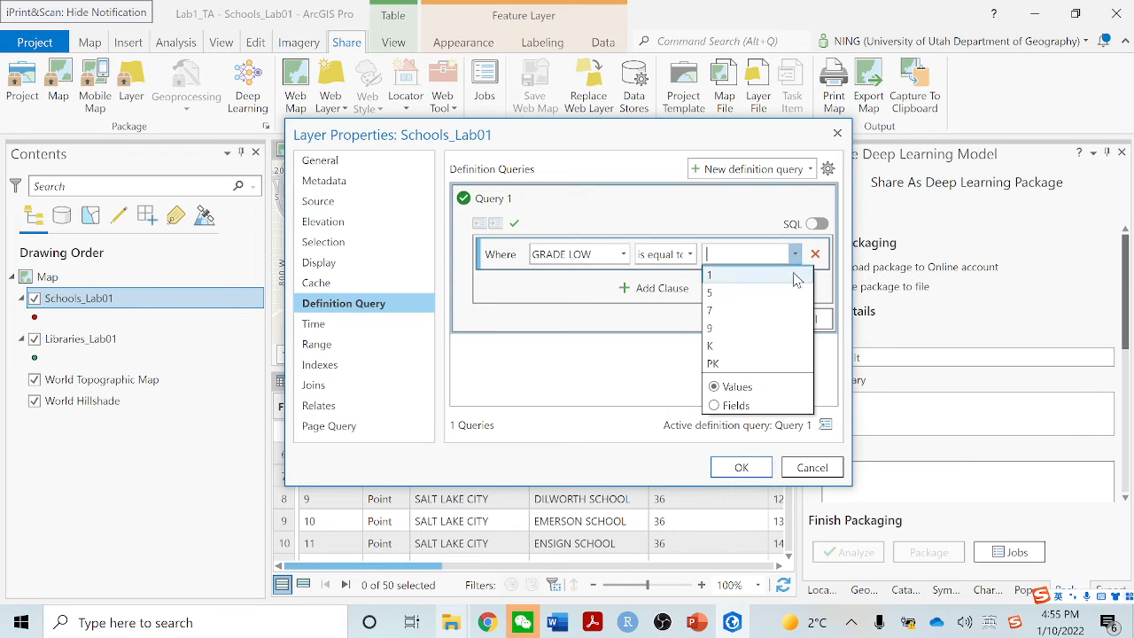
{"action": "left_click", "coordinate": [767, 335]}
Add an And clause for GRADE HIGH is equal to 12 to the query and apply it to the layer
{"action": "left_click", "coordinate": [659, 287]}
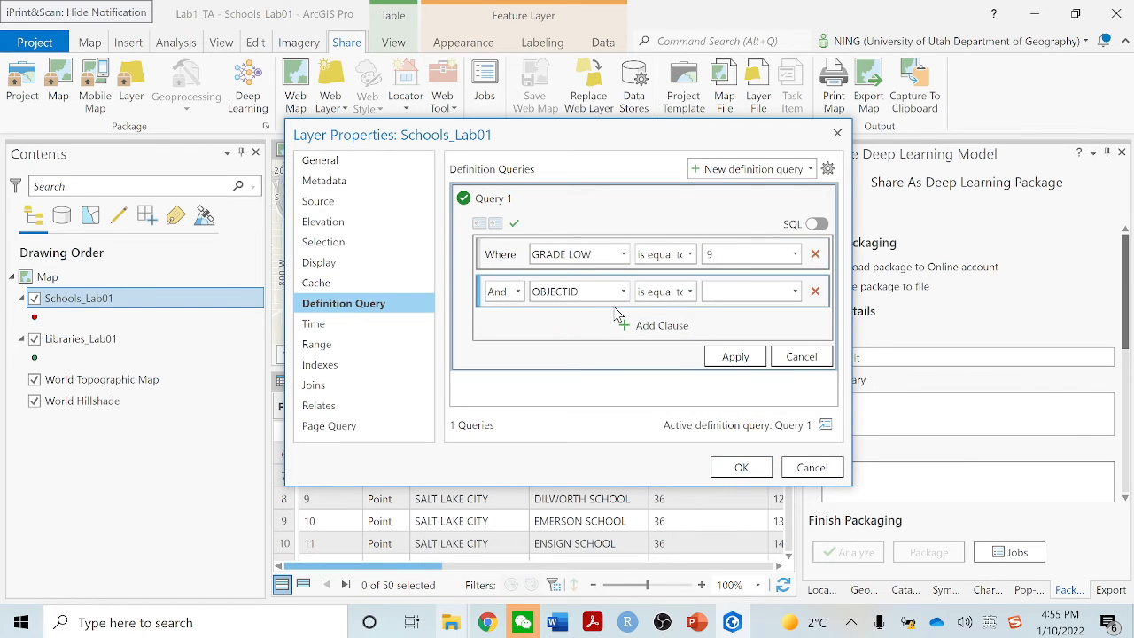
{"action": "left_click", "coordinate": [623, 292]}
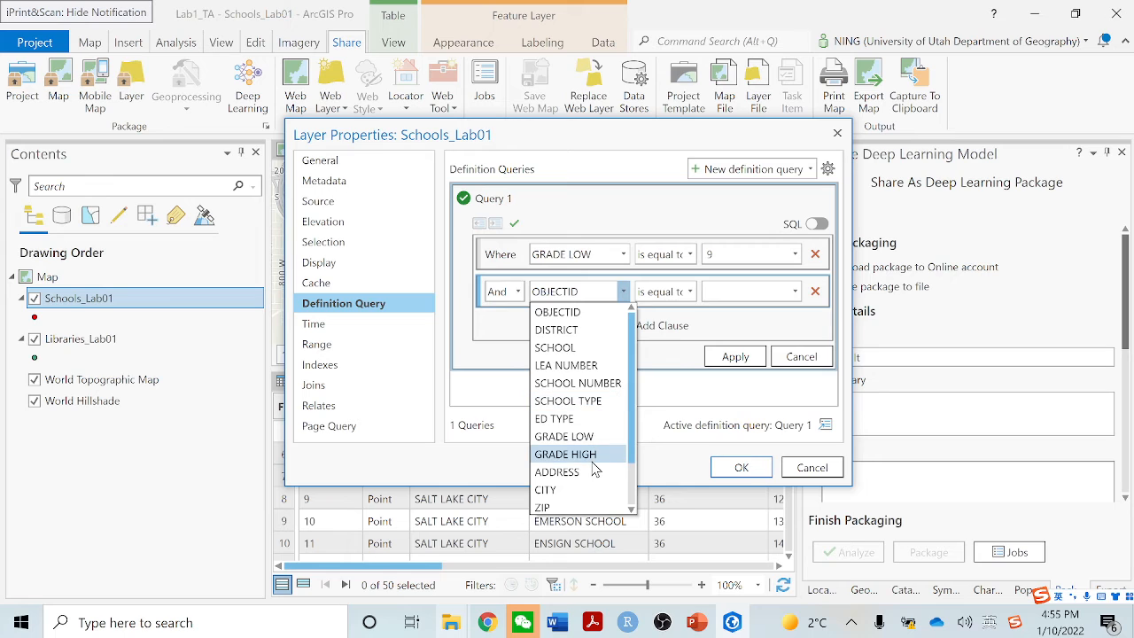
{"action": "left_click", "coordinate": [593, 455]}
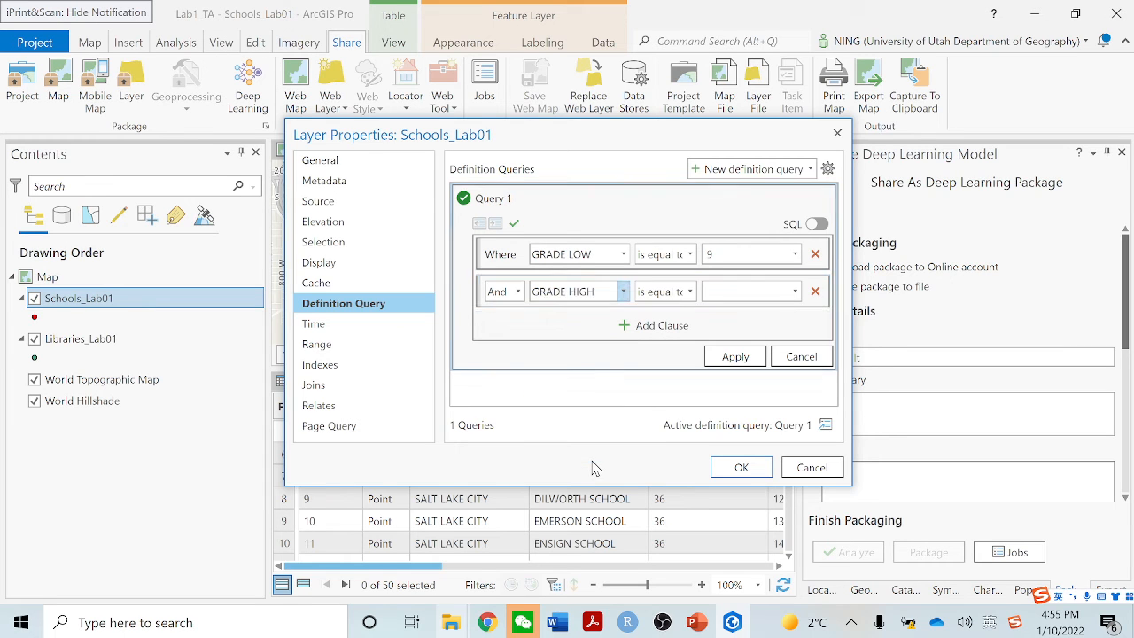
{"action": "left_click", "coordinate": [794, 292]}
{"action": "left_click", "coordinate": [762, 312]}
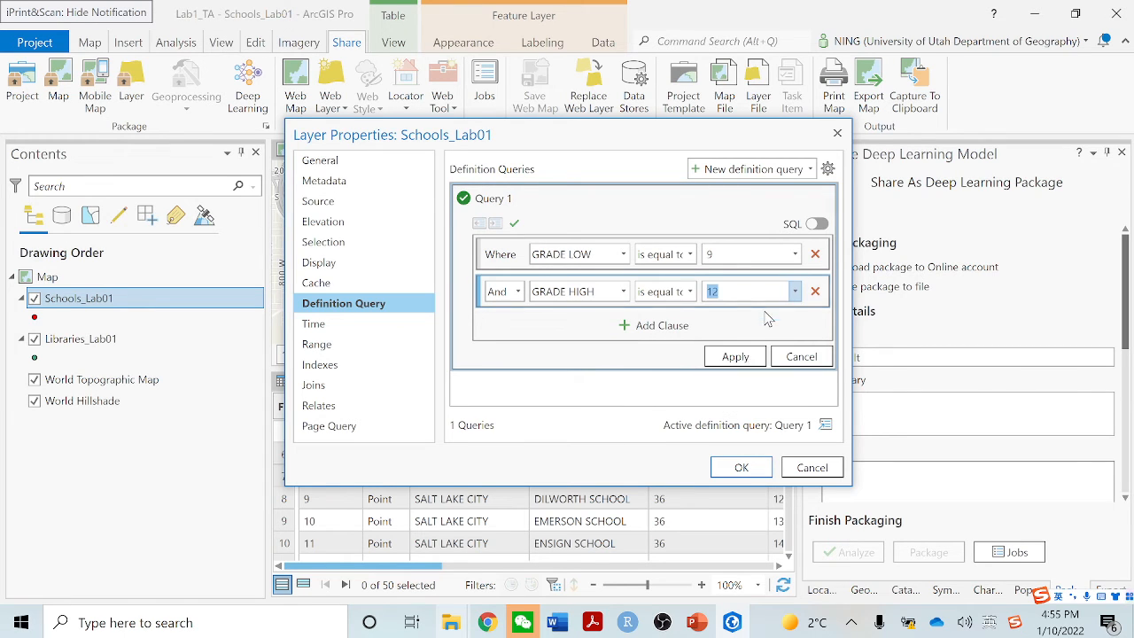
{"action": "left_click", "coordinate": [748, 358]}
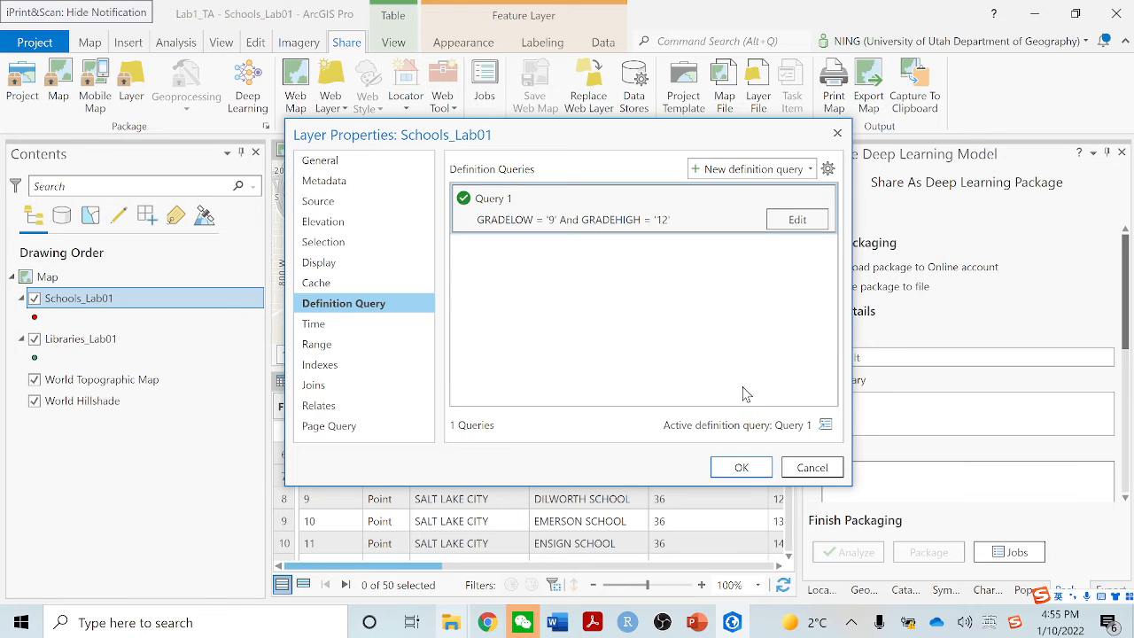
{"action": "left_click", "coordinate": [741, 469]}
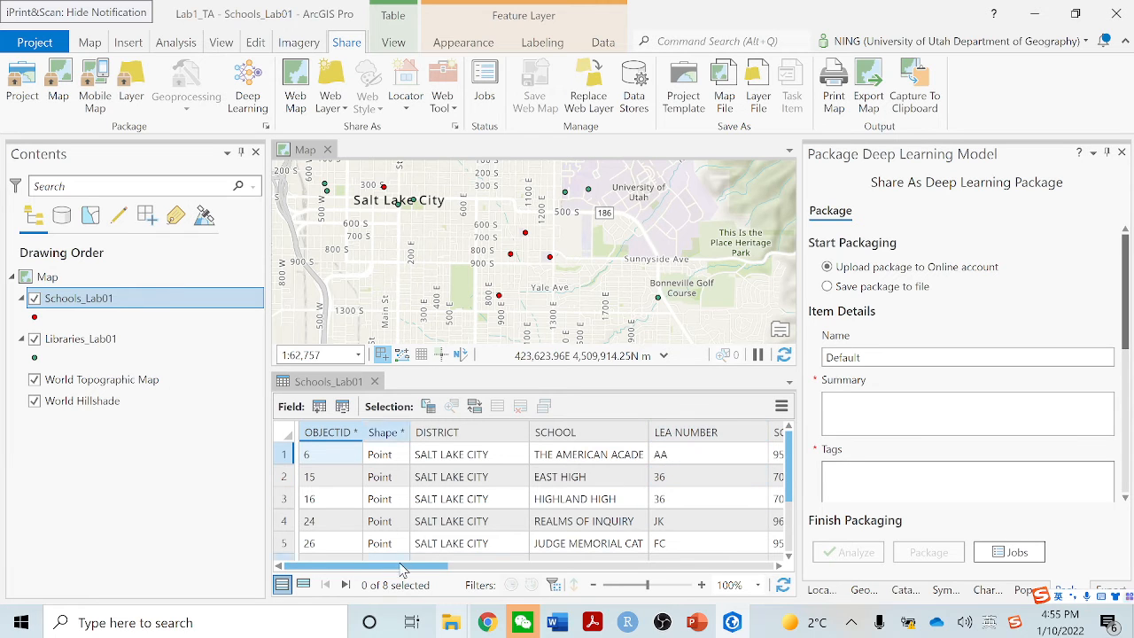
Review the school, grade and address fields of the filtered records in the Schools_Lab01 attribute table
{"action": "left_click_drag", "start_coordinate": [388, 564], "coordinate": [442, 565]}
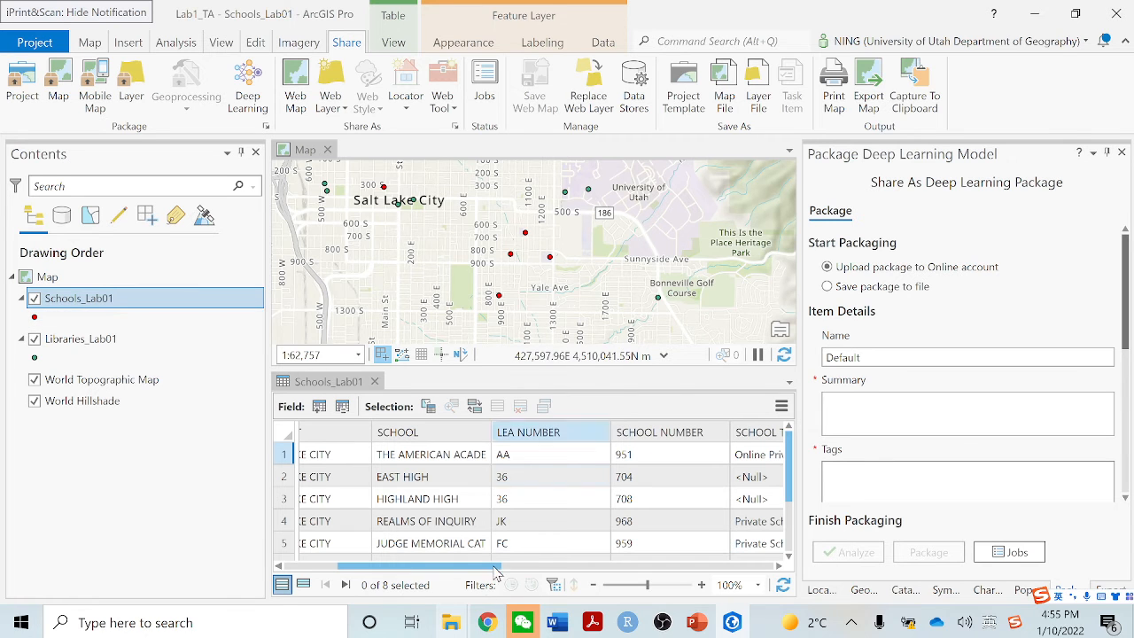
{"action": "left_click_drag", "start_coordinate": [480, 568], "coordinate": [632, 568]}
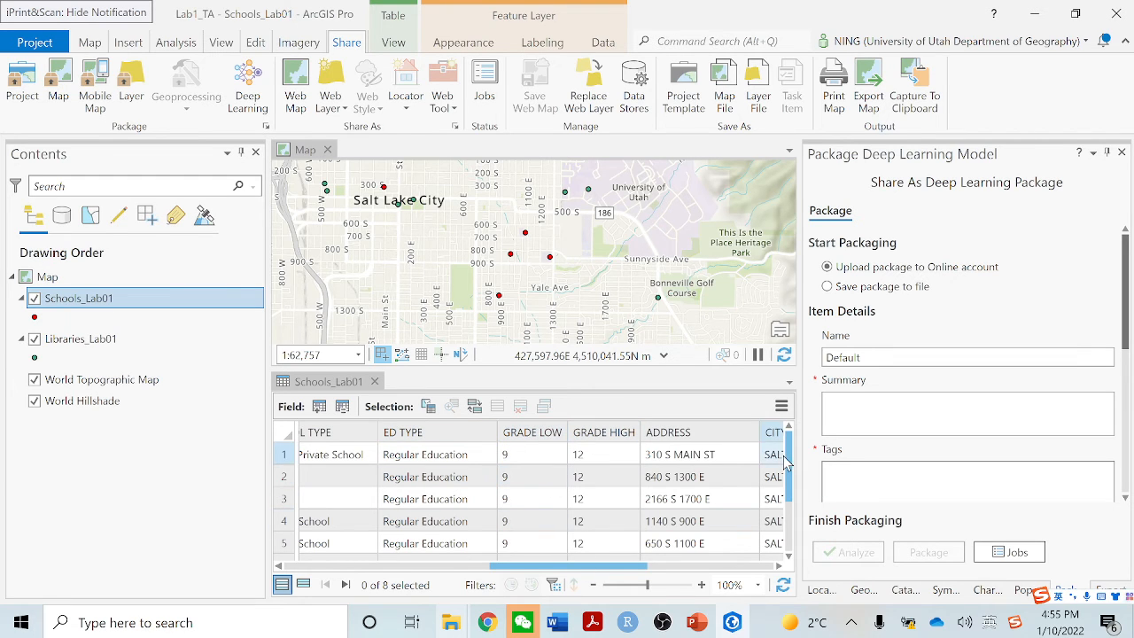
{"action": "scroll", "coordinate": [798, 521], "scroll_direction": "down", "scroll_amount": 1}
{"action": "scroll", "coordinate": [800, 514], "scroll_direction": "down", "scroll_amount": 2}
{"action": "scroll", "coordinate": [797, 510], "scroll_direction": "up", "scroll_amount": 4}
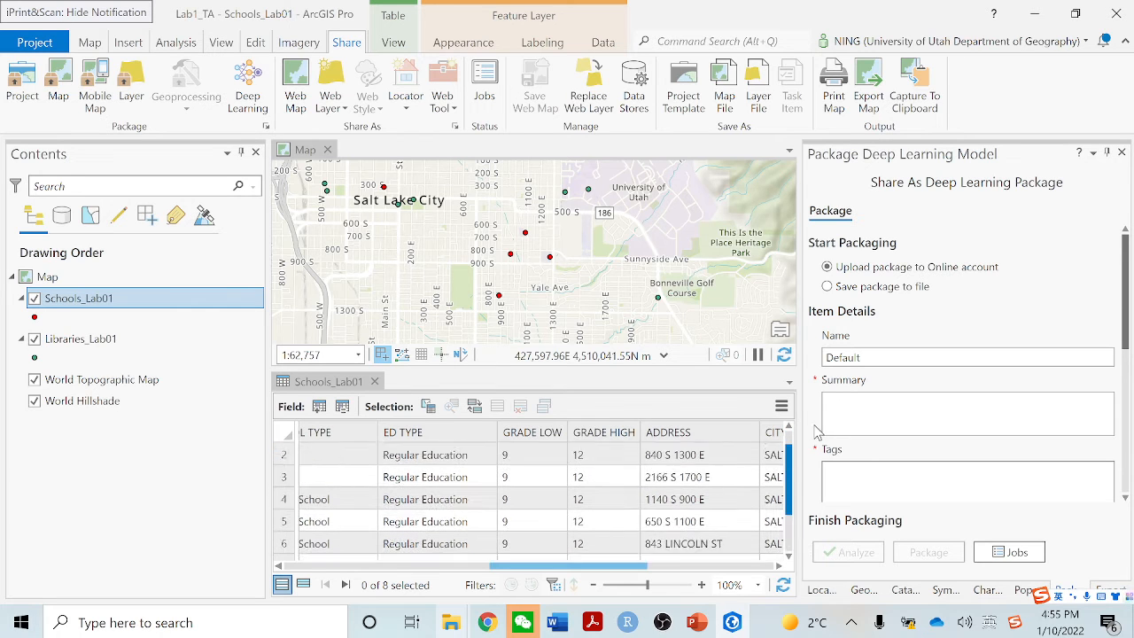
{"action": "left_click_drag", "start_coordinate": [558, 565], "coordinate": [353, 559]}
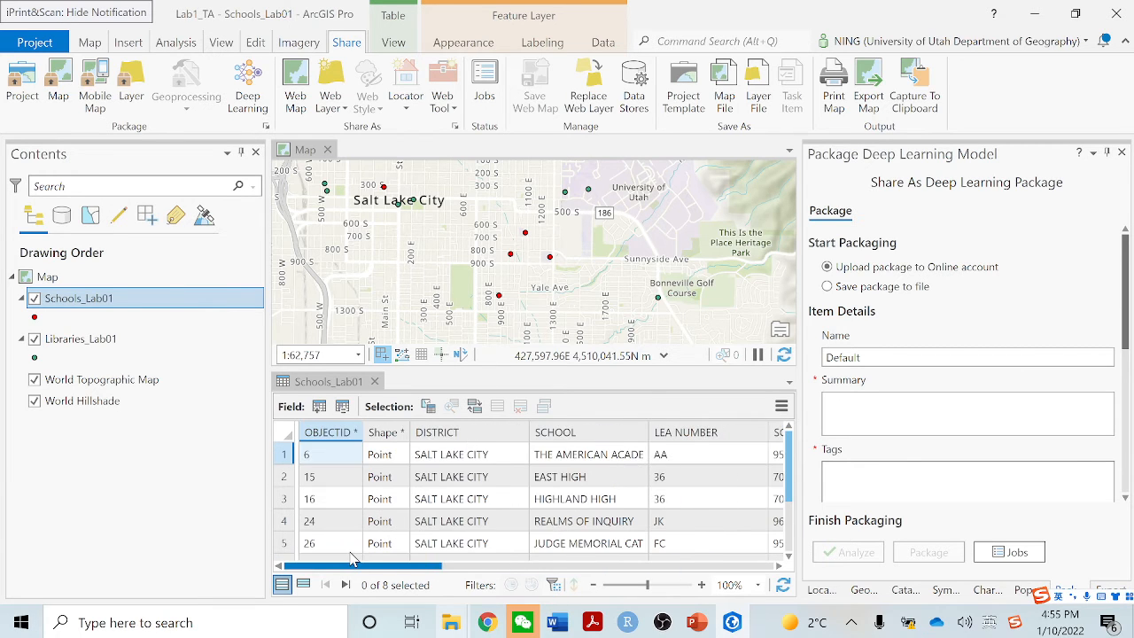
Check the full school name in the first filtered record and look through the remaining school names
{"action": "left_click", "coordinate": [586, 454]}
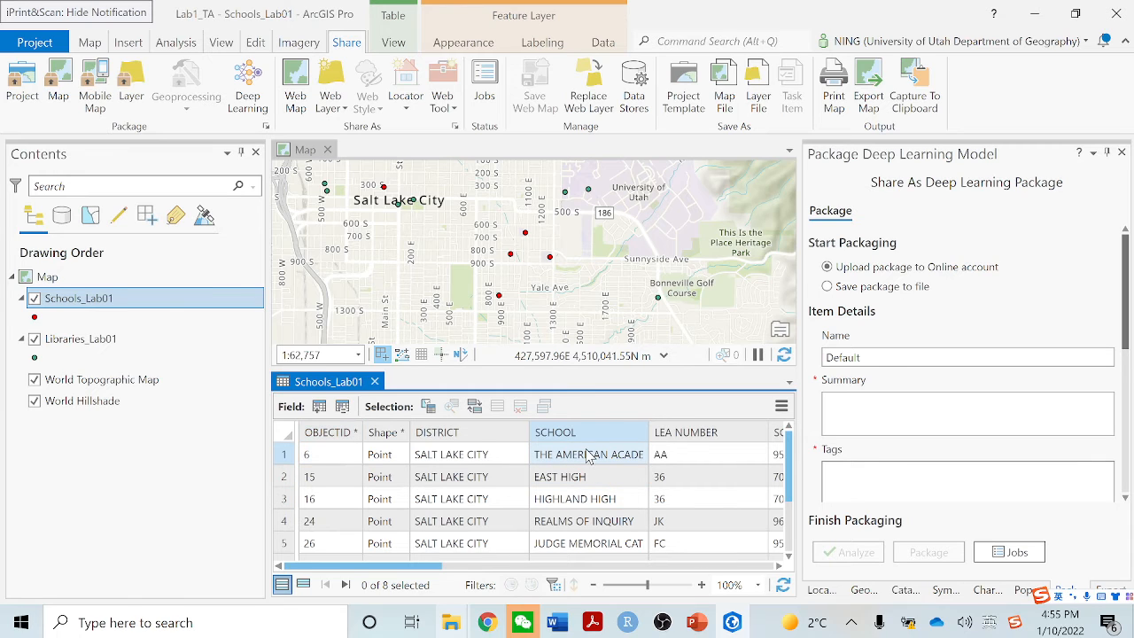
{"action": "double_click", "coordinate": [592, 456]}
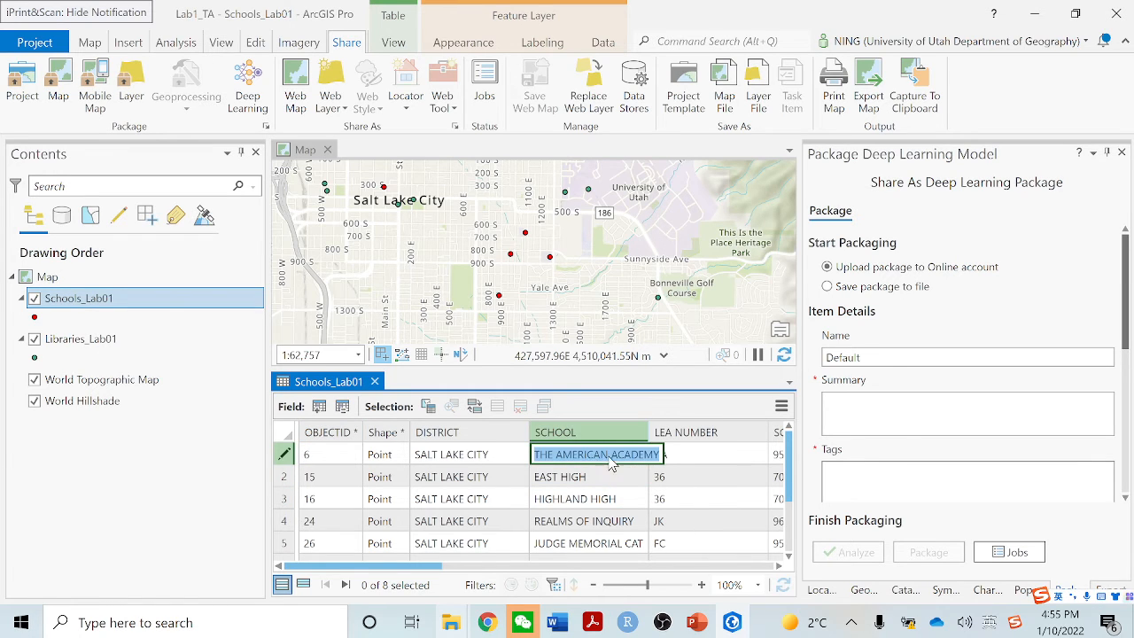
{"action": "key", "text": "Escape"}
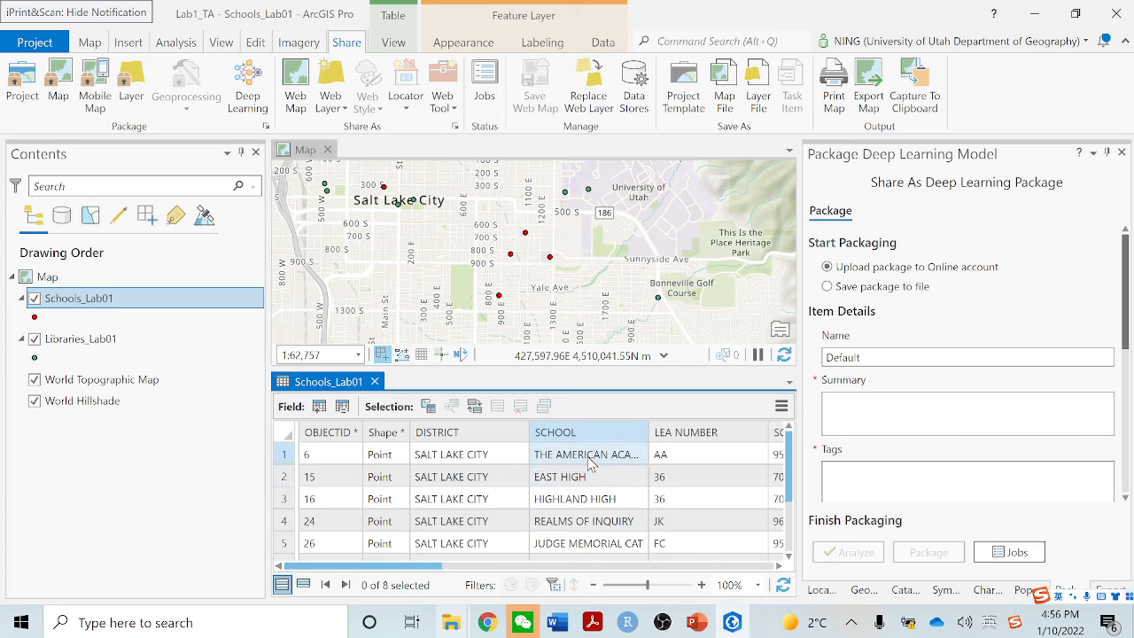
{"action": "right_click", "coordinate": [588, 458]}
{"action": "left_click", "coordinate": [647, 467]}
{"action": "scroll", "coordinate": [586, 488], "scroll_direction": "down", "scroll_amount": 1}
{"action": "scroll", "coordinate": [591, 514], "scroll_direction": "up", "scroll_amount": 1}
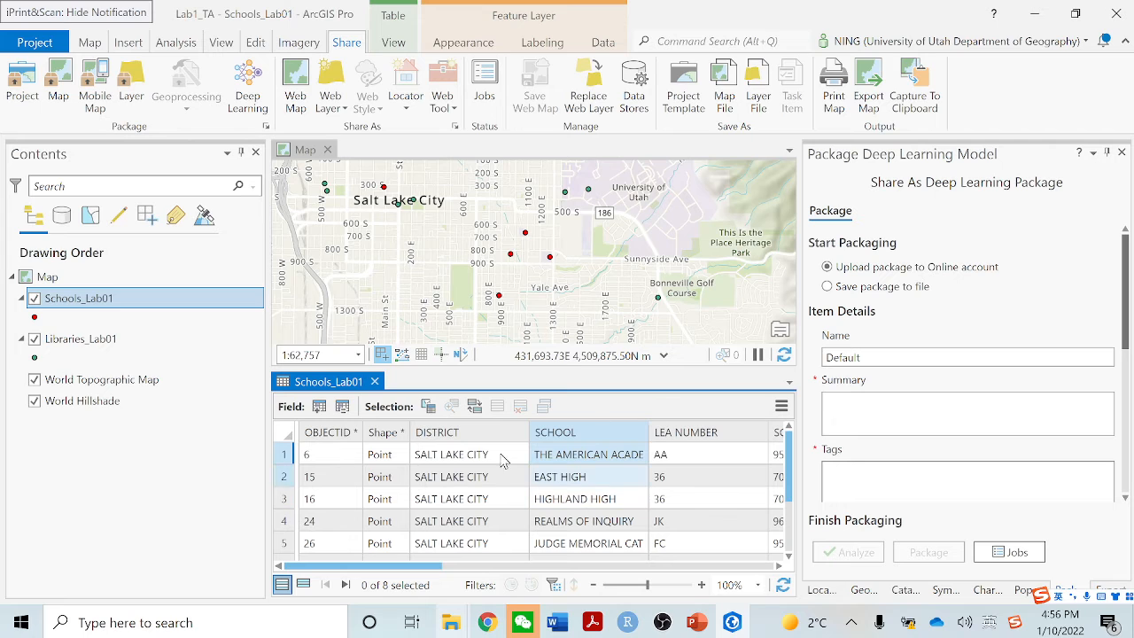
Deactivate Query 1 in the definition queries of the Schools_Lab01 layer, keeping the query stored
{"action": "right_click", "coordinate": [92, 307]}
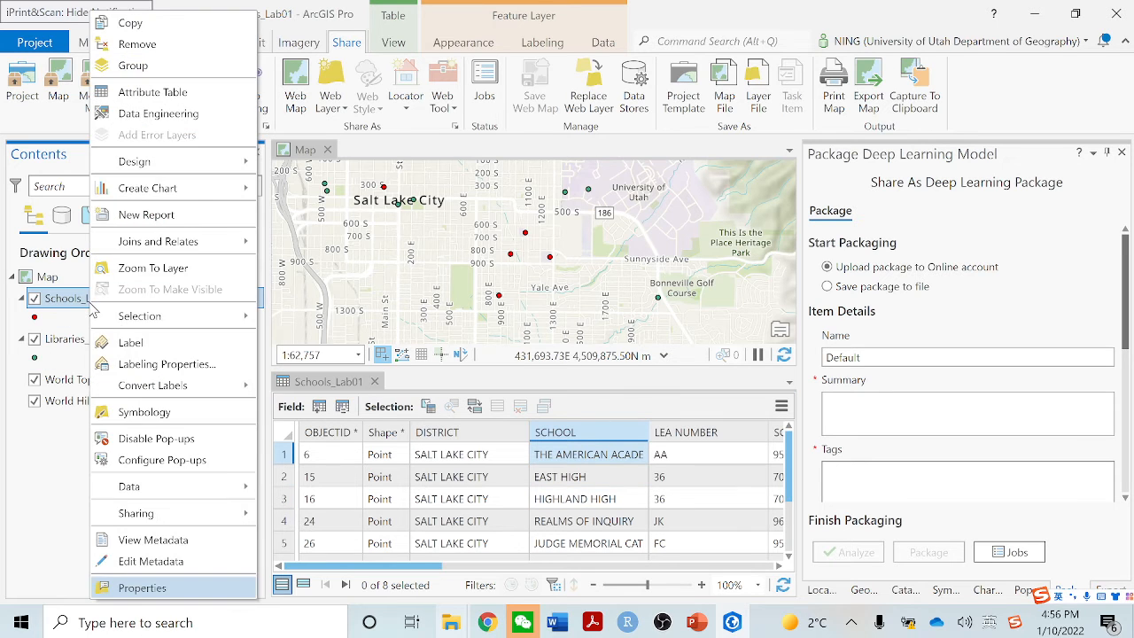
{"action": "left_click", "coordinate": [181, 590]}
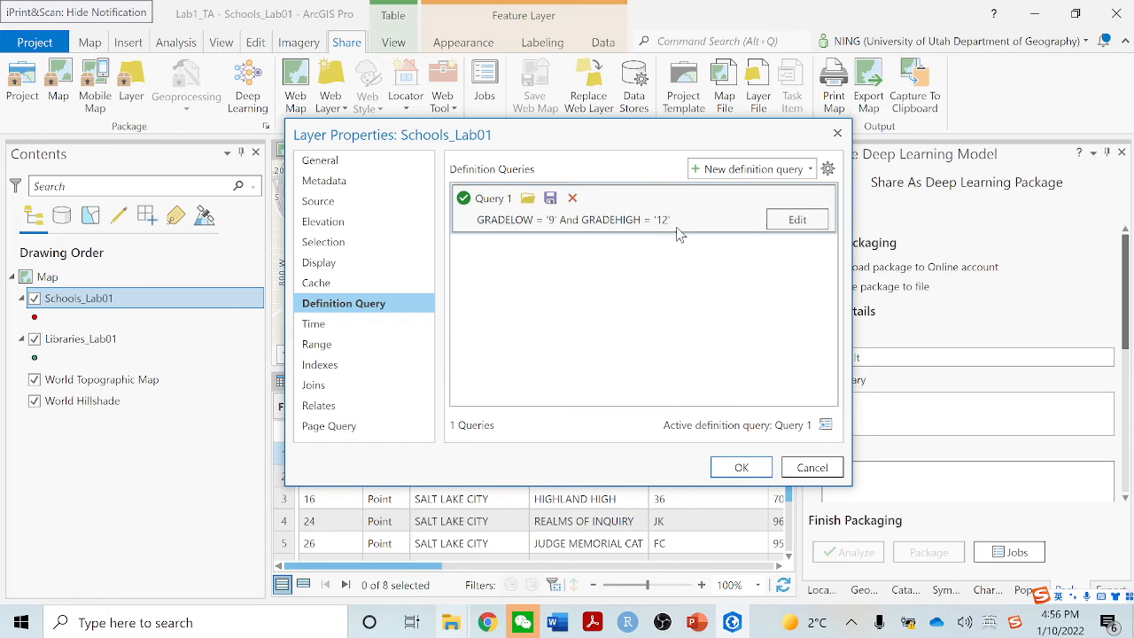
{"action": "left_click", "coordinate": [464, 198]}
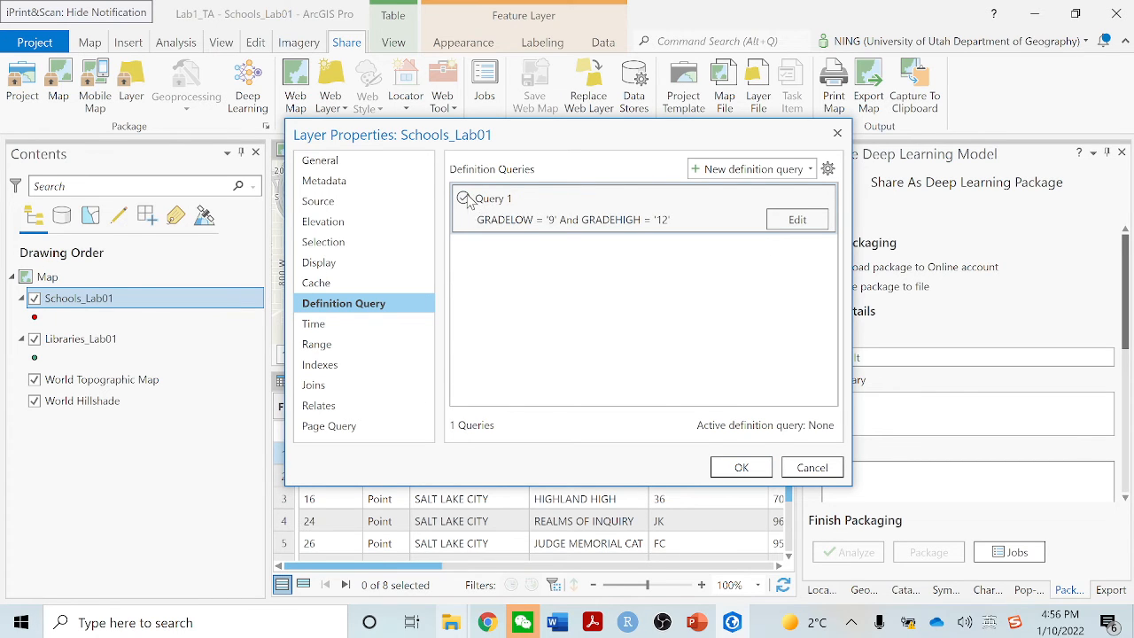
{"action": "left_click", "coordinate": [742, 467]}
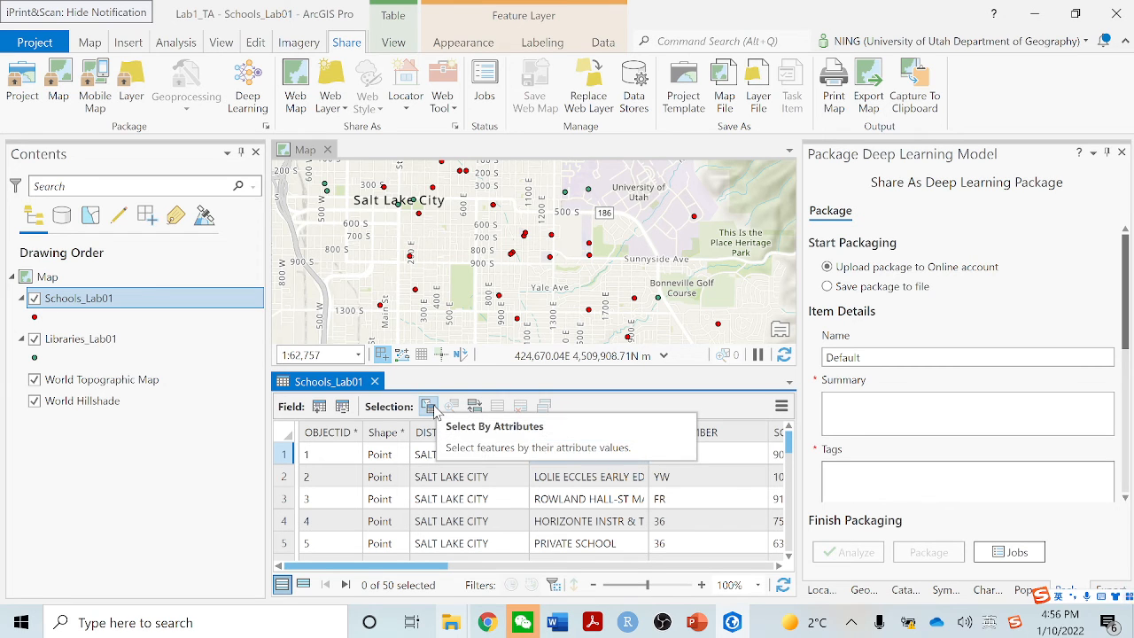
Start a new attribute selection on Schools_Lab01 with the clause GRADE LOW is equal to 9
{"action": "left_click", "coordinate": [428, 406]}
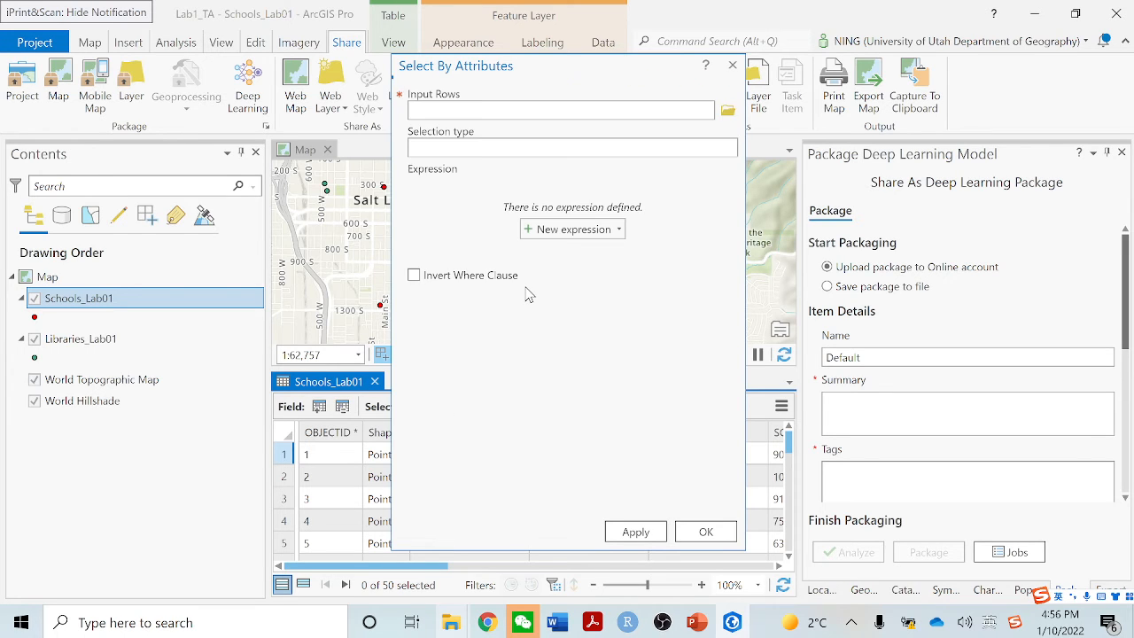
{"action": "left_click", "coordinate": [569, 239]}
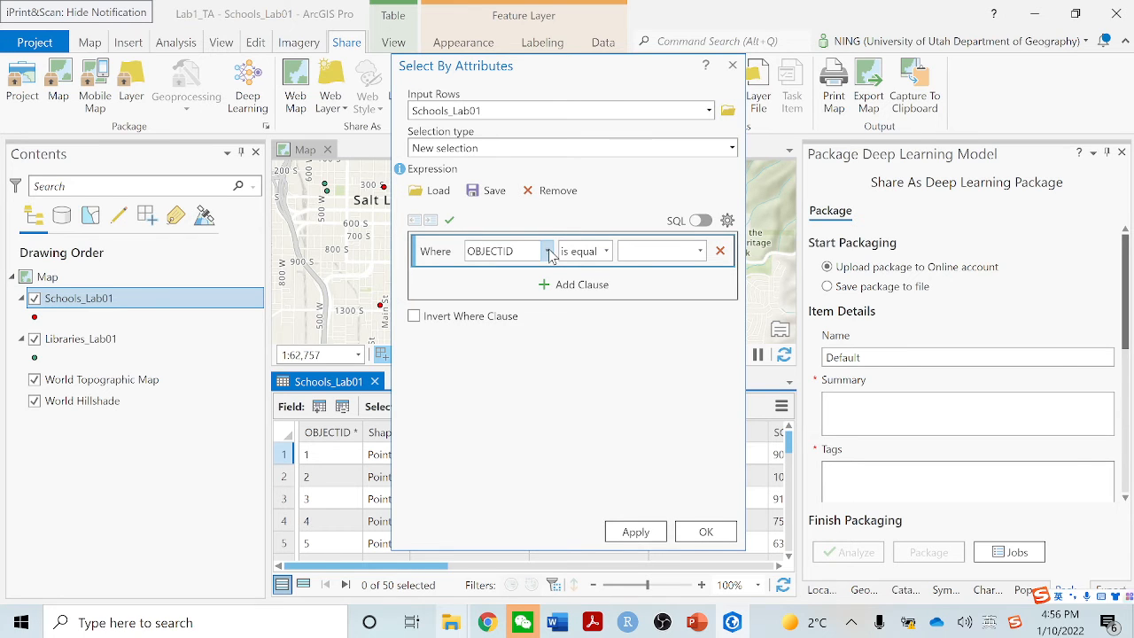
{"action": "left_click", "coordinate": [548, 251]}
{"action": "left_click", "coordinate": [534, 397]}
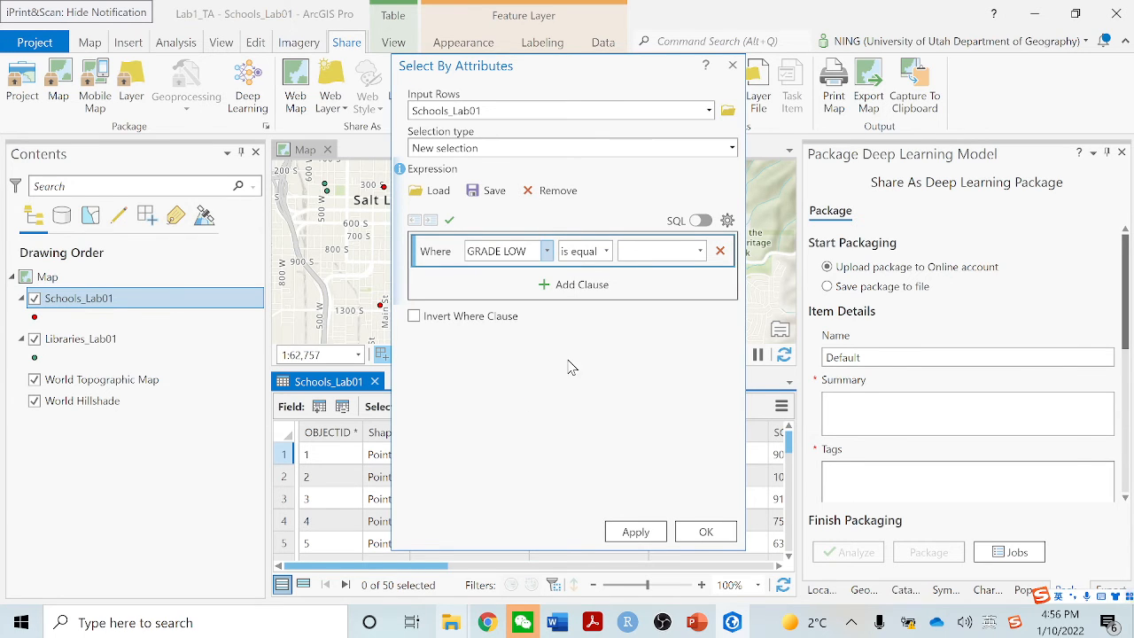
{"action": "left_click", "coordinate": [699, 253]}
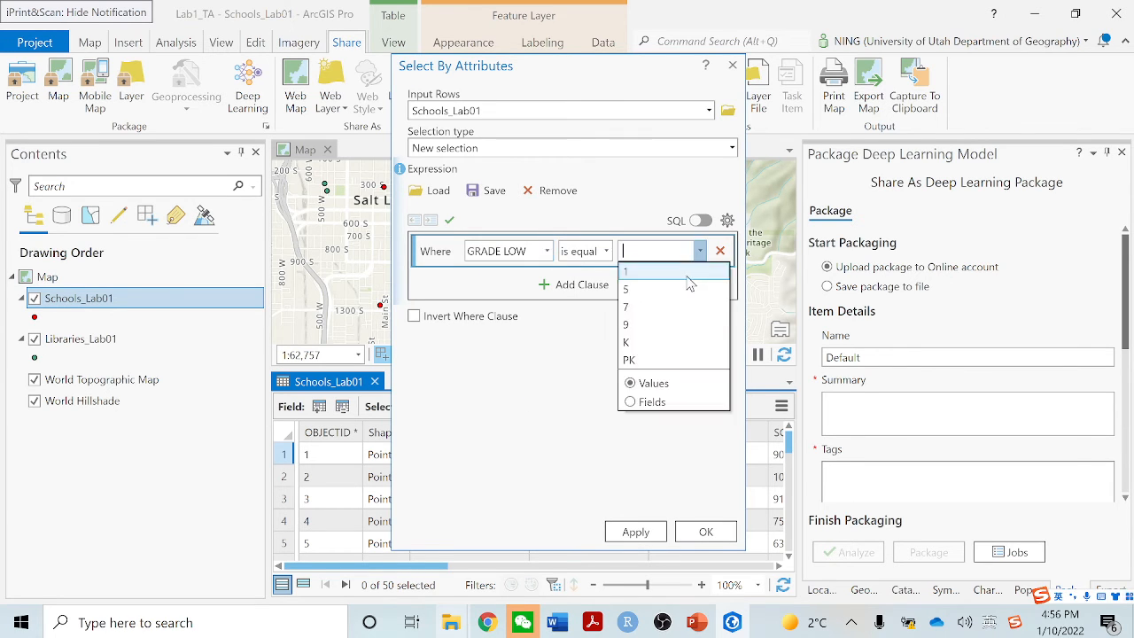
{"action": "left_click", "coordinate": [665, 330]}
Add an And clause for GRADE HIGH is equal to 12, apply the selection and close the Select By Attributes dialog
{"action": "left_click", "coordinate": [581, 286]}
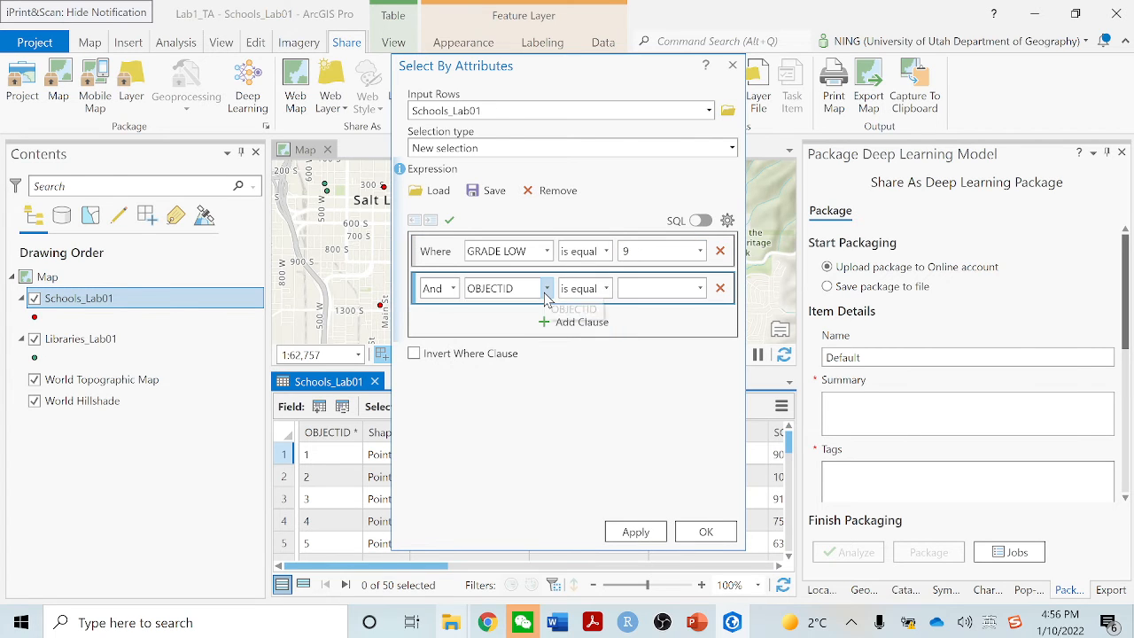
{"action": "left_click", "coordinate": [546, 289]}
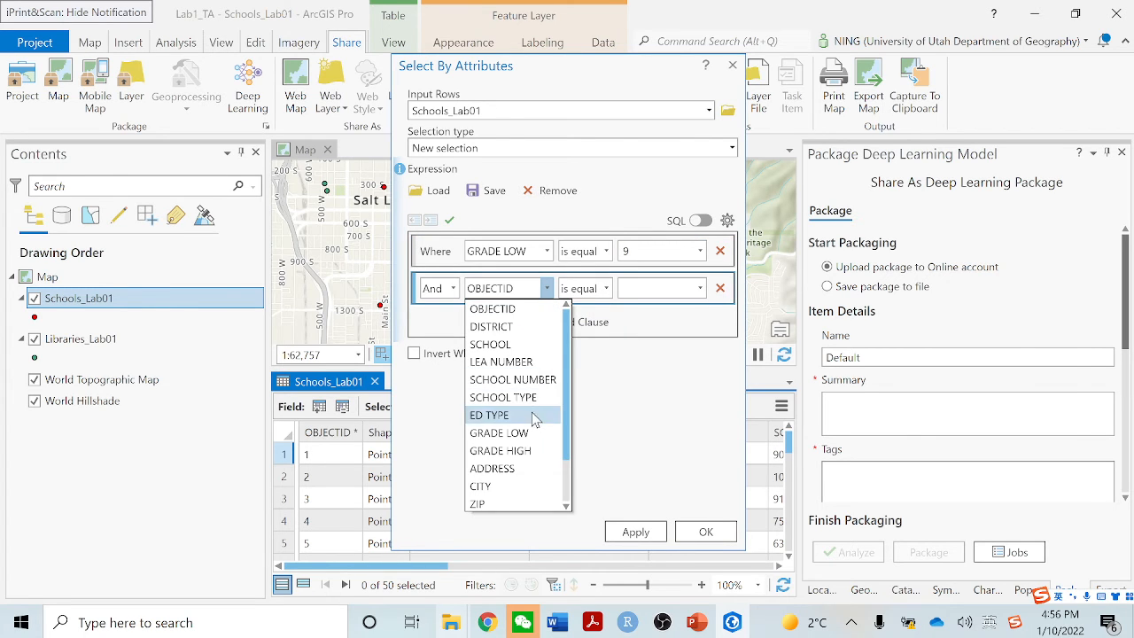
{"action": "left_click", "coordinate": [576, 415]}
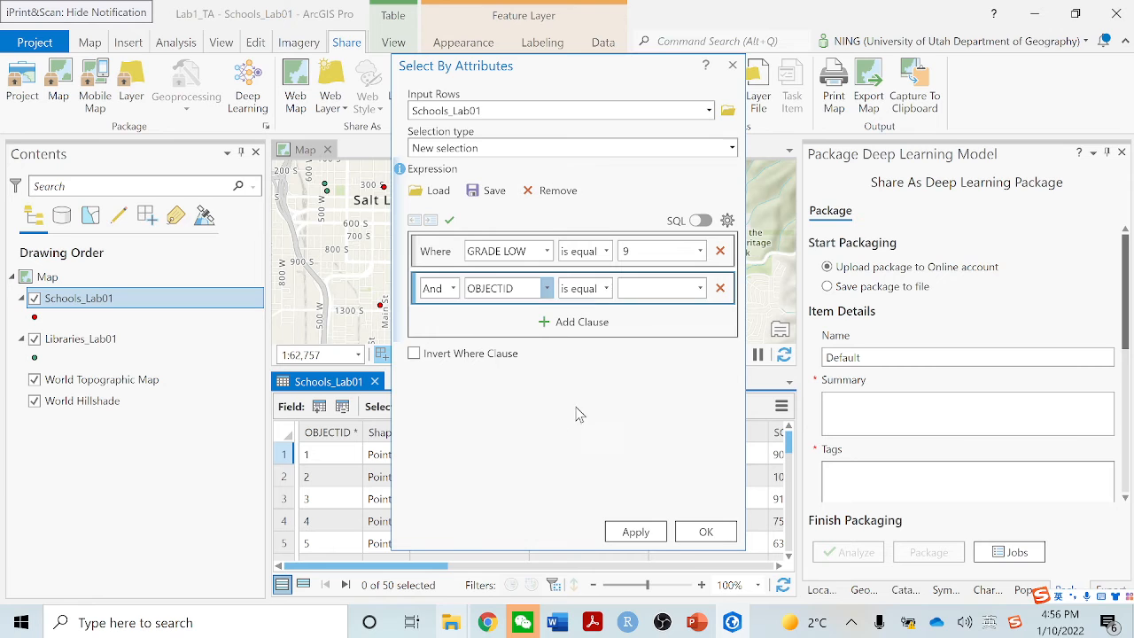
{"action": "left_click", "coordinate": [700, 289]}
{"action": "left_click", "coordinate": [684, 327]}
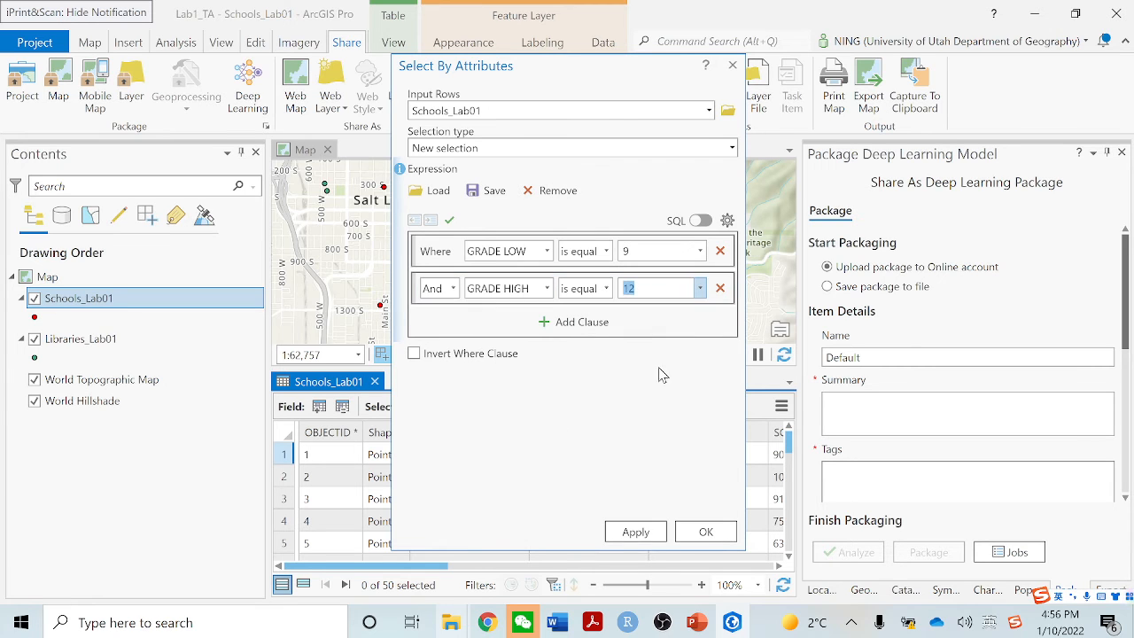
{"action": "left_click", "coordinate": [646, 534]}
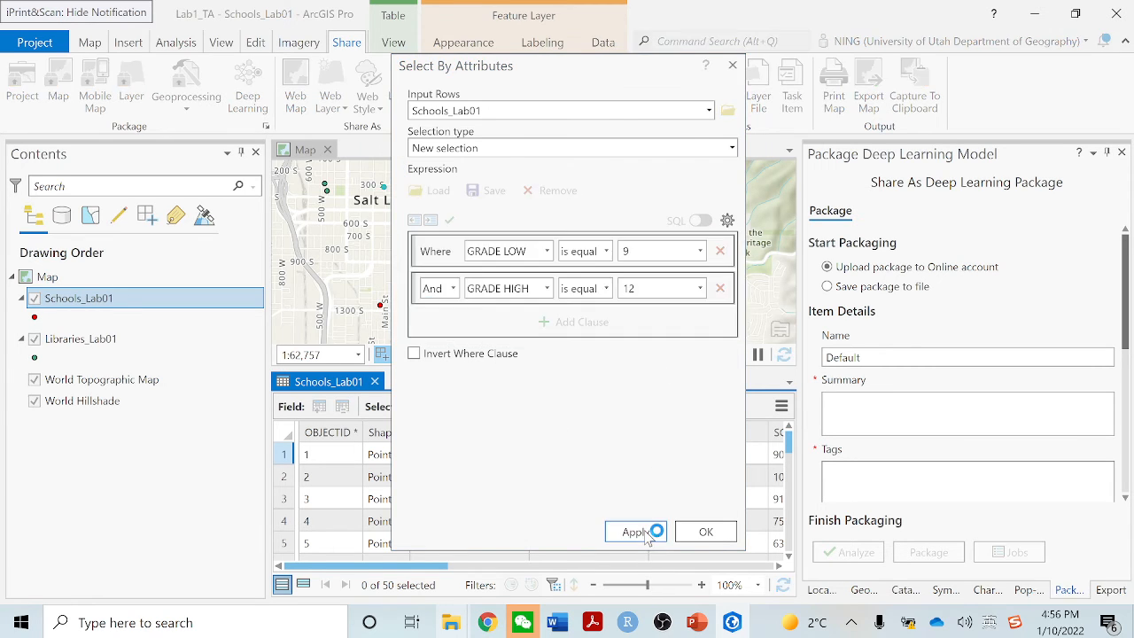
{"action": "left_click_drag", "start_coordinate": [594, 78], "coordinate": [718, 80]}
{"action": "left_click", "coordinate": [837, 535]}
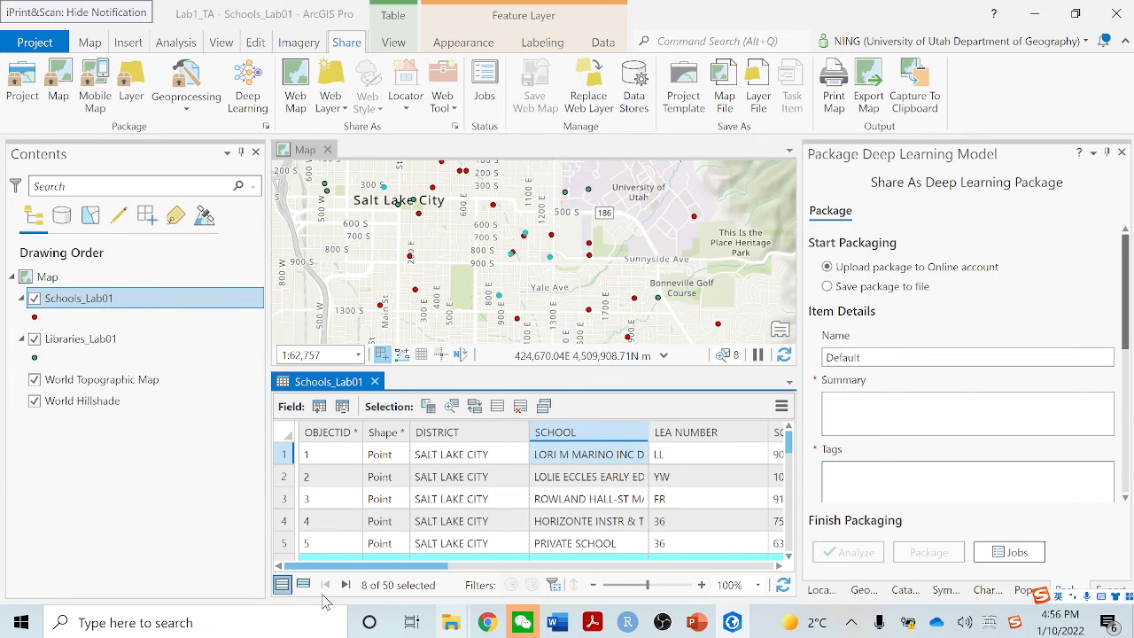
Show only the selected records in the Schools_Lab01 table and look through their school names
{"action": "left_click", "coordinate": [303, 585]}
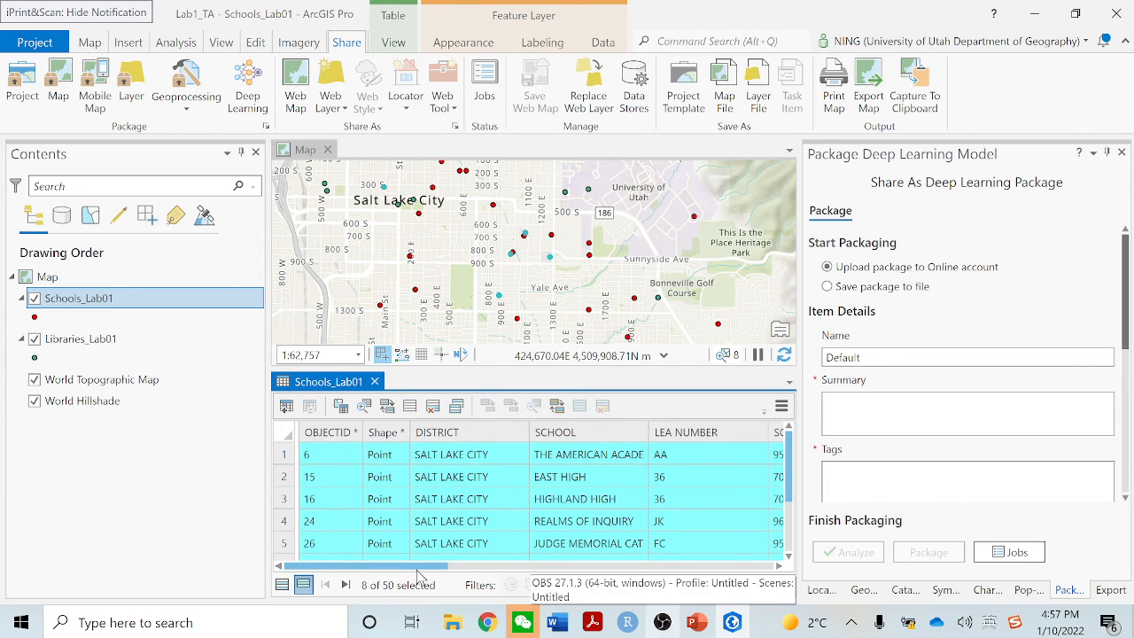
{"action": "left_click_drag", "start_coordinate": [421, 566], "coordinate": [350, 579]}
{"action": "scroll", "coordinate": [625, 507], "scroll_direction": "down", "scroll_amount": 2}
{"action": "scroll", "coordinate": [624, 507], "scroll_direction": "up", "scroll_amount": 1}
{"action": "scroll", "coordinate": [625, 507], "scroll_direction": "up", "scroll_amount": 2}
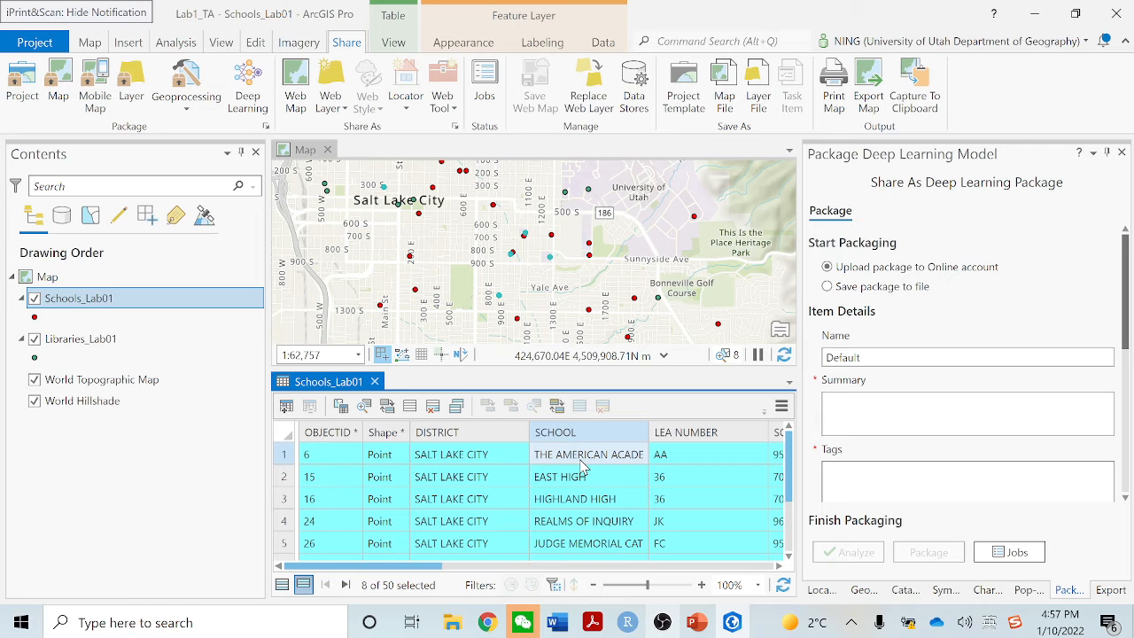
{"action": "left_click", "coordinate": [582, 455]}
{"action": "right_click", "coordinate": [582, 459]}
{"action": "left_click", "coordinate": [590, 459]}
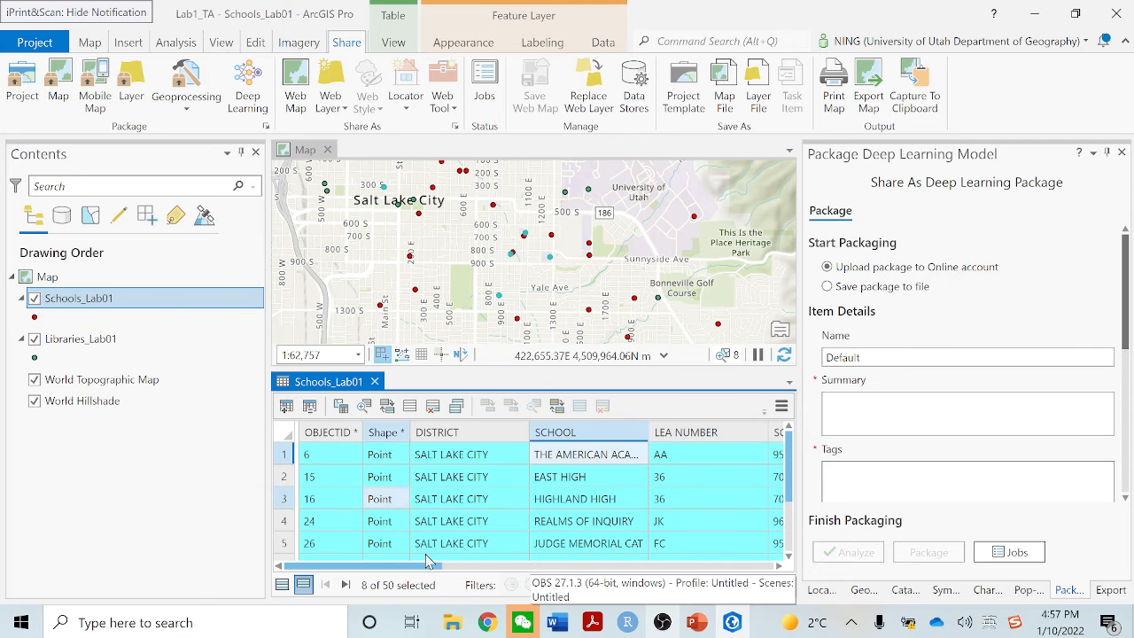
Switch to the GEOG_3100_Lab_01 document in Word, read the library distance task and return to ArcGIS Pro
{"action": "left_click", "coordinate": [558, 623]}
{"action": "scroll", "coordinate": [524, 514], "scroll_direction": "down", "scroll_amount": 3}
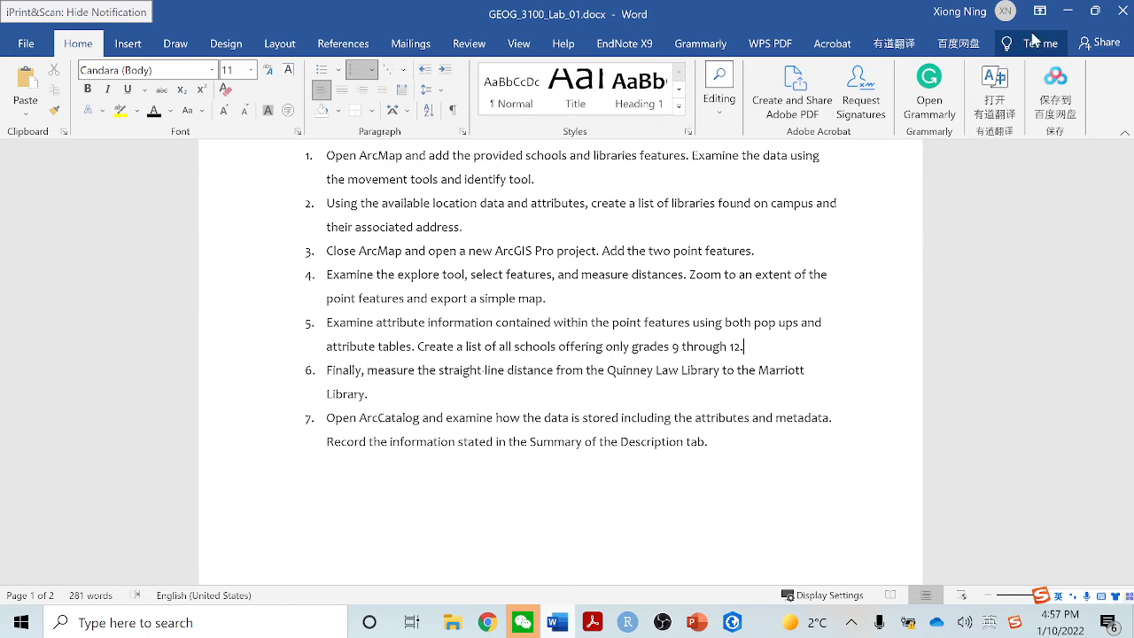
{"action": "left_click", "coordinate": [734, 623]}
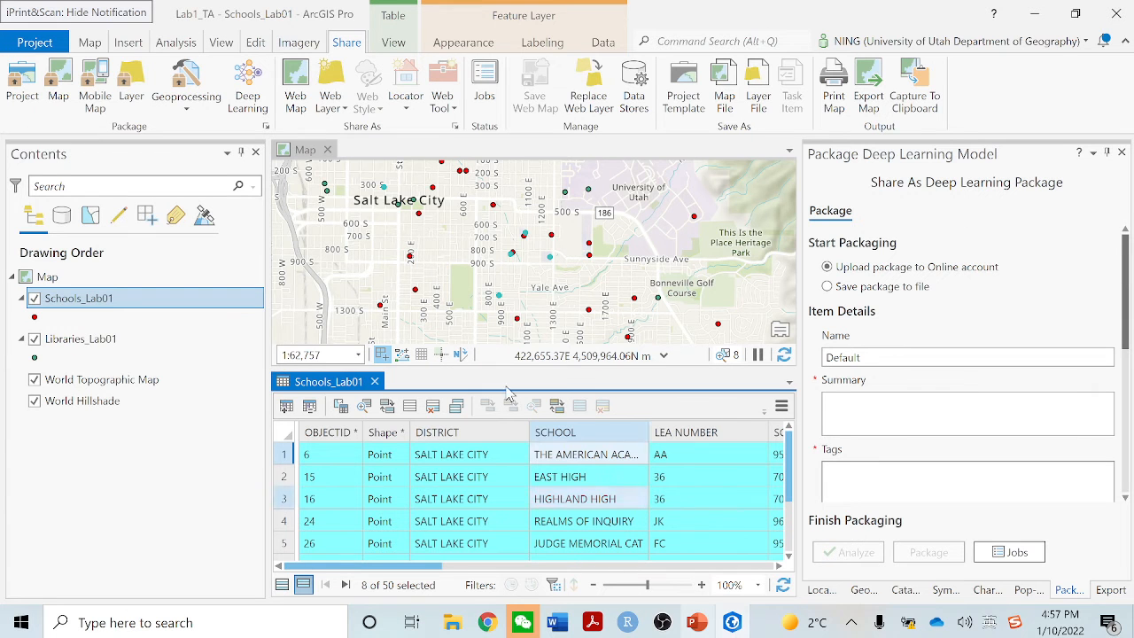
Clear the selection of schools and close the Schools_Lab01 attribute table
{"action": "left_click", "coordinate": [92, 43]}
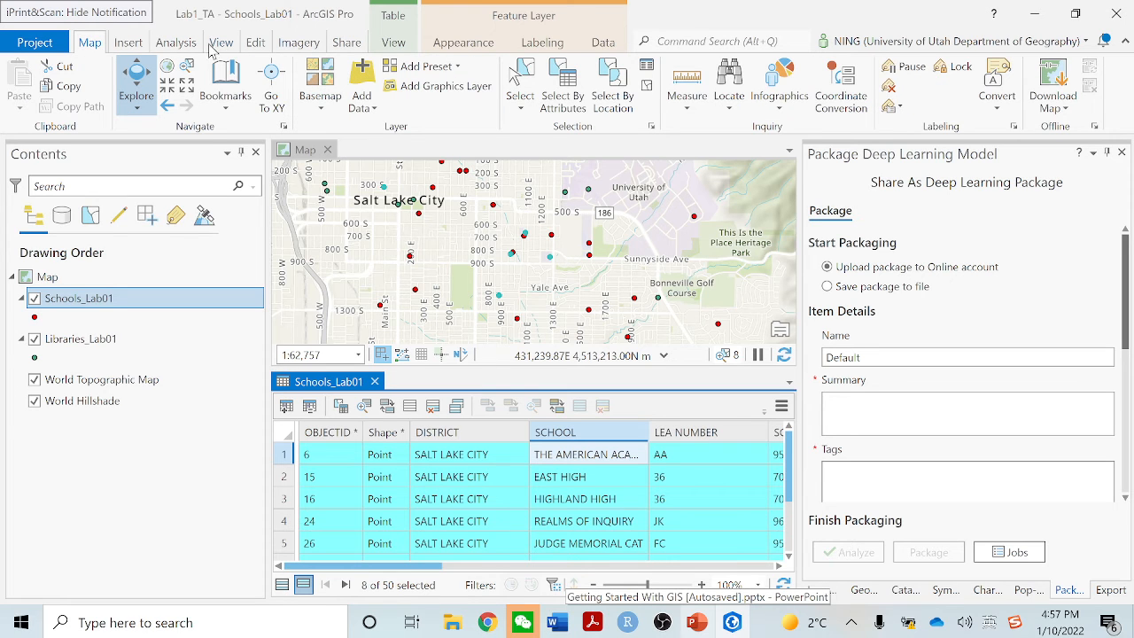
{"action": "left_click", "coordinate": [649, 87]}
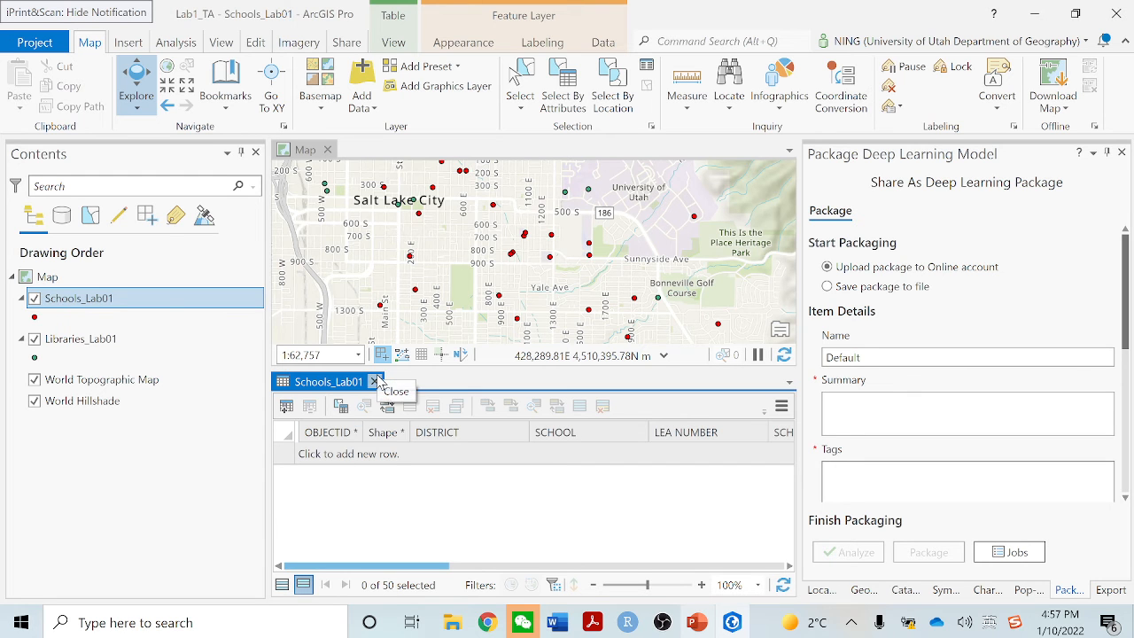
{"action": "left_click", "coordinate": [376, 381]}
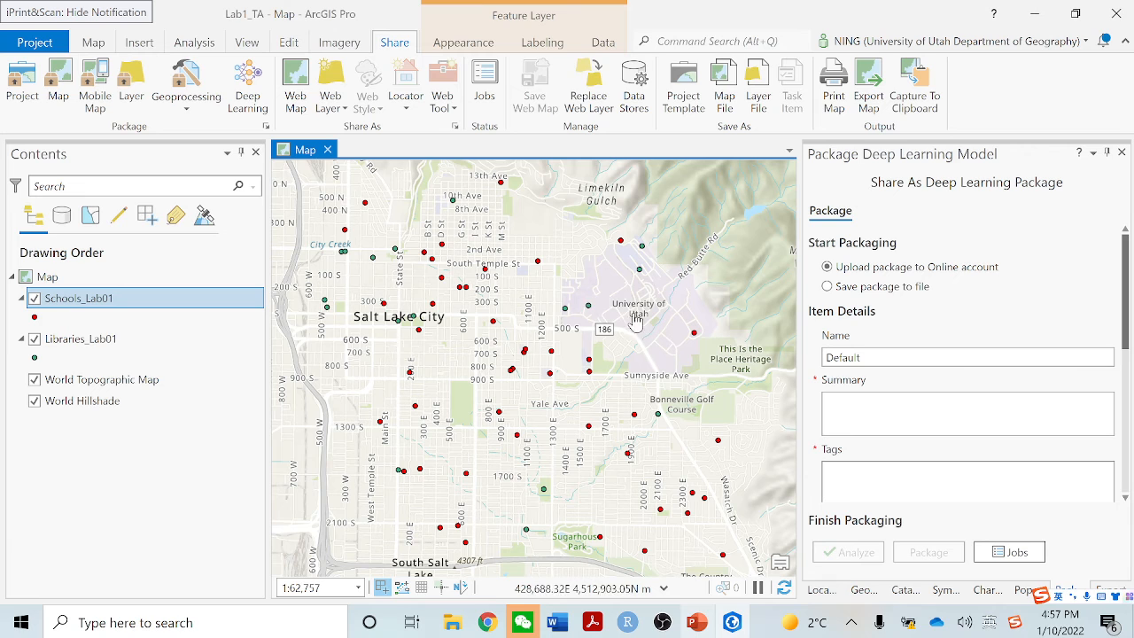
Measure the straight-line planar distance from the Quinney Law Library point to the Marriott Library point on campus with Measure Distance
{"action": "left_click", "coordinate": [94, 43]}
{"action": "left_click", "coordinate": [143, 86]}
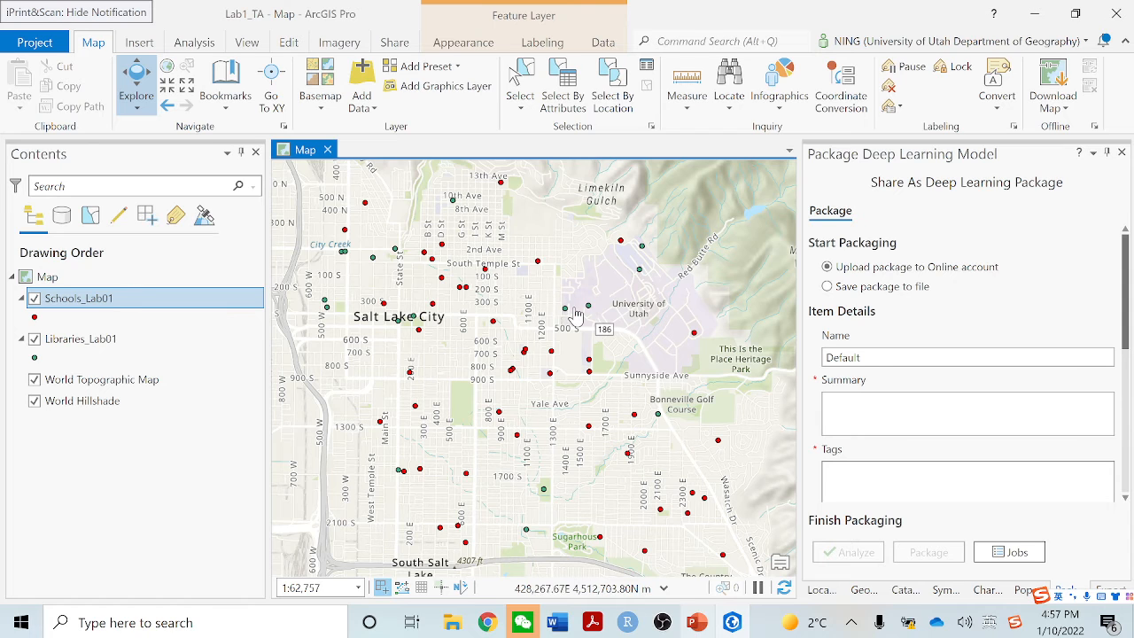
{"action": "scroll", "coordinate": [588, 310], "scroll_direction": "up", "scroll_amount": 3}
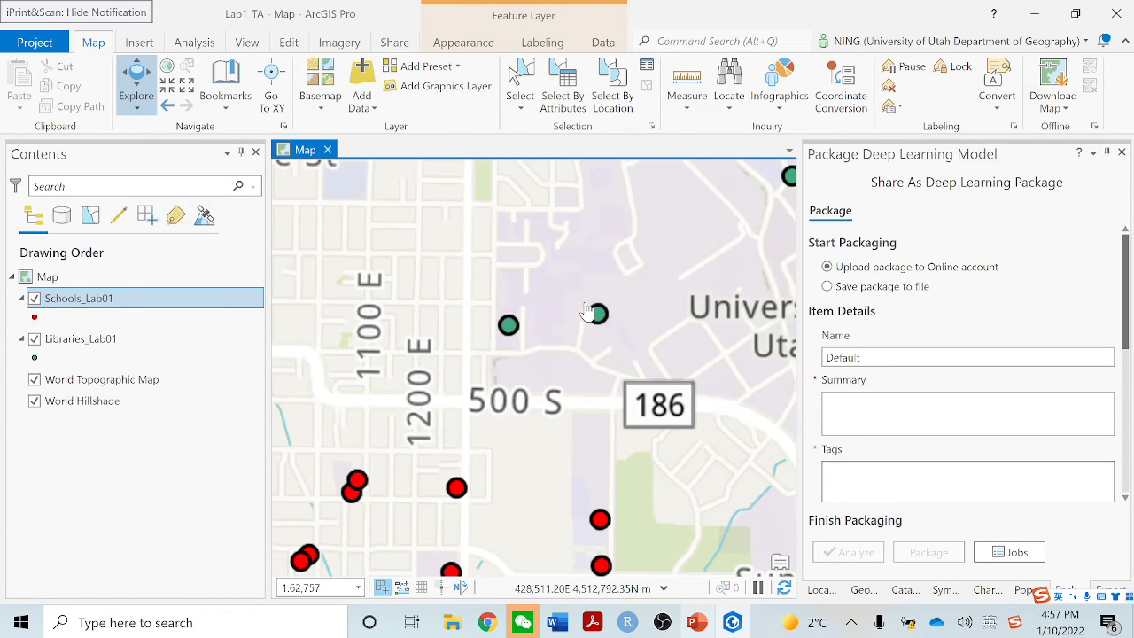
{"action": "scroll", "coordinate": [570, 323], "scroll_direction": "up", "scroll_amount": 2}
{"action": "scroll", "coordinate": [570, 323], "scroll_direction": "up", "scroll_amount": 1}
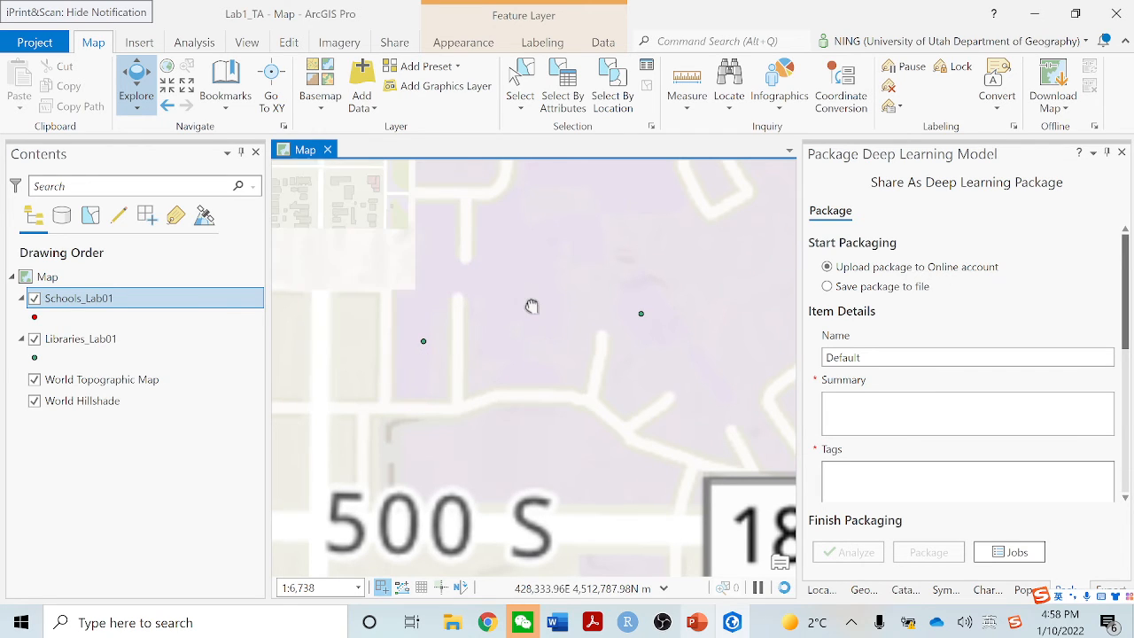
{"action": "left_click_drag", "start_coordinate": [532, 306], "coordinate": [586, 404]}
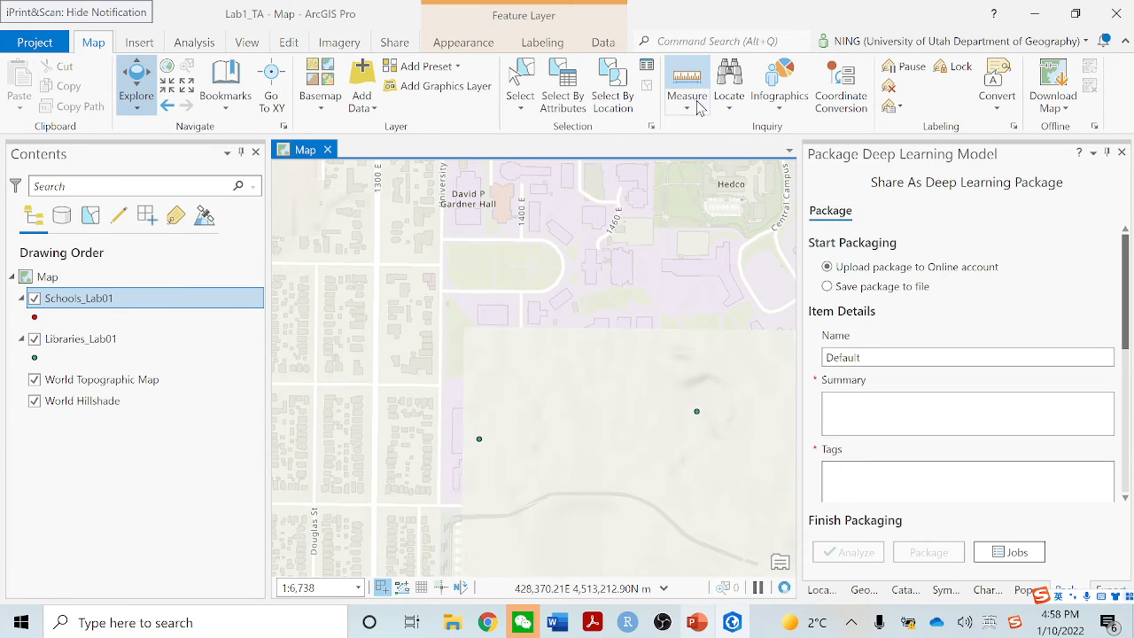
{"action": "left_click", "coordinate": [696, 84]}
{"action": "left_click", "coordinate": [698, 106]}
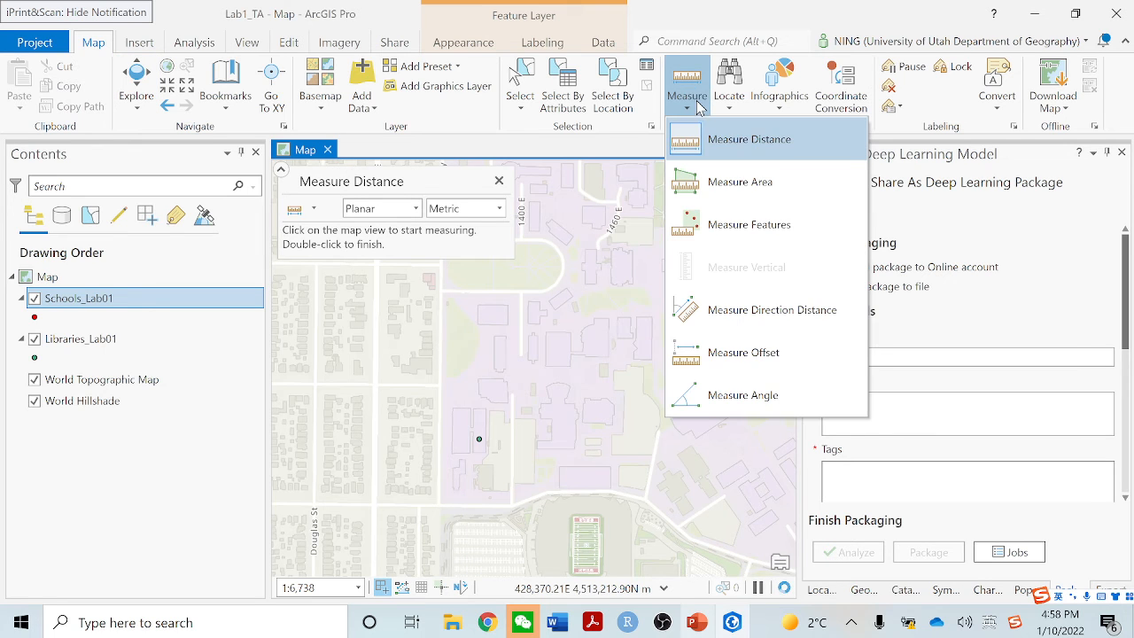
{"action": "left_click", "coordinate": [742, 147]}
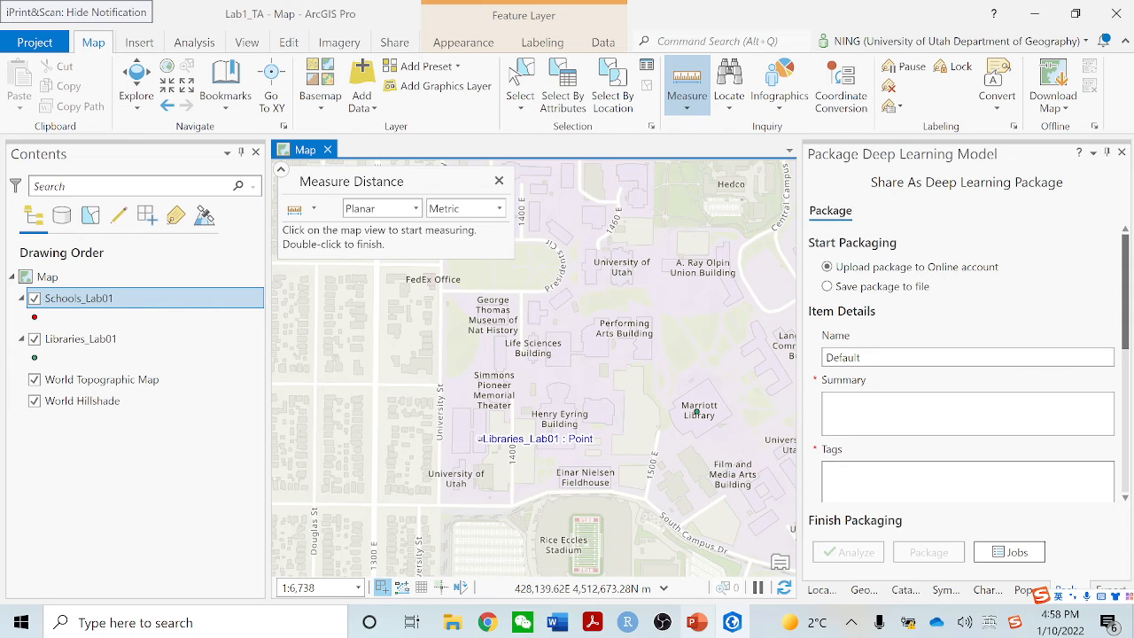
{"action": "left_click", "coordinate": [478, 439]}
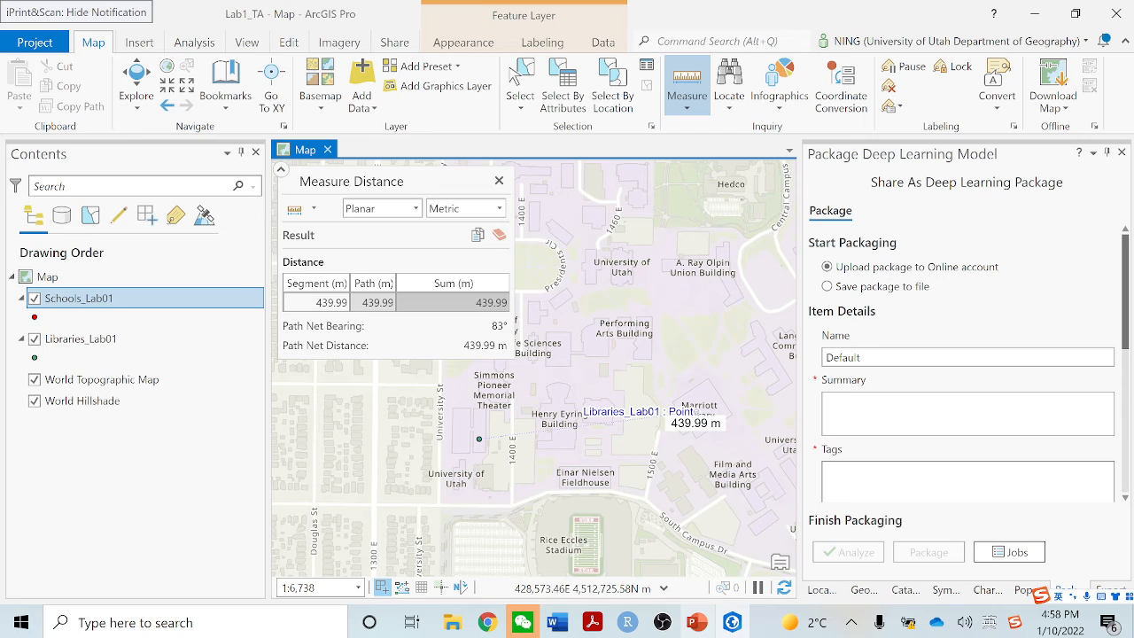
{"action": "double_click", "coordinate": [696, 412]}
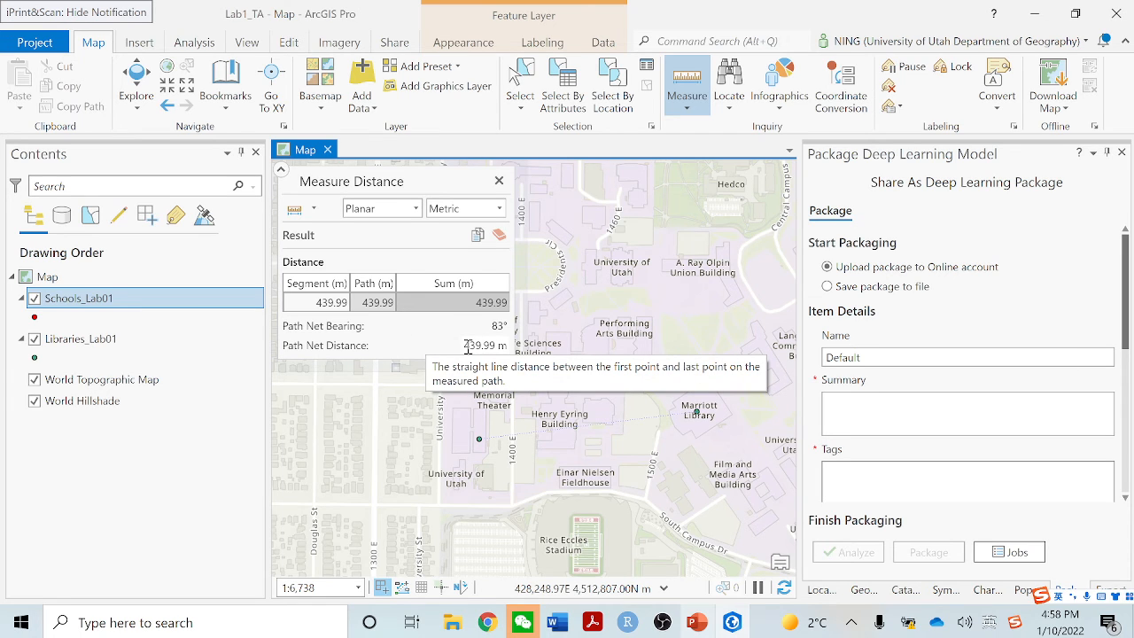
Check the path net distance and the available measurement units, keep Metric, and close the Measure Distance tool
{"action": "left_click_drag", "start_coordinate": [468, 346], "coordinate": [503, 344]}
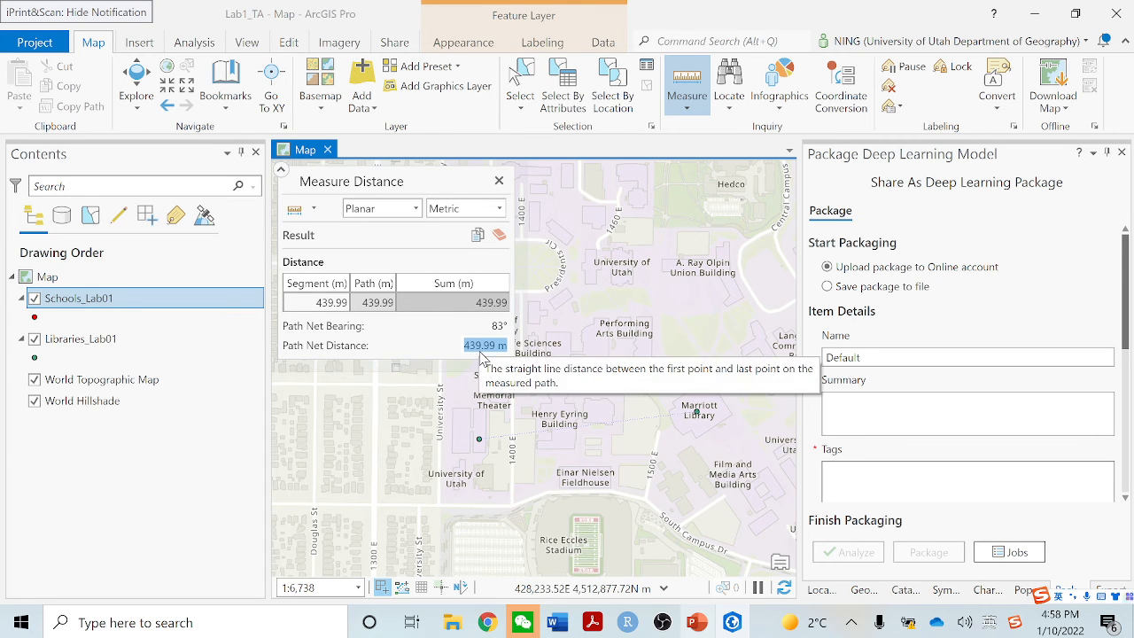
{"action": "left_click", "coordinate": [499, 208]}
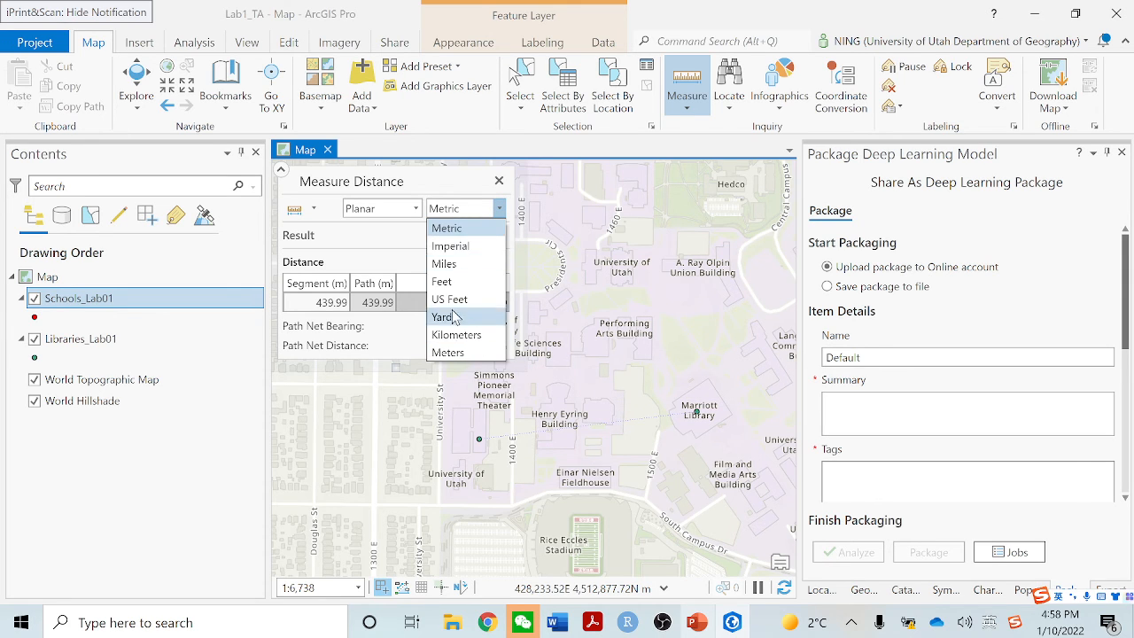
{"action": "left_click", "coordinate": [443, 188]}
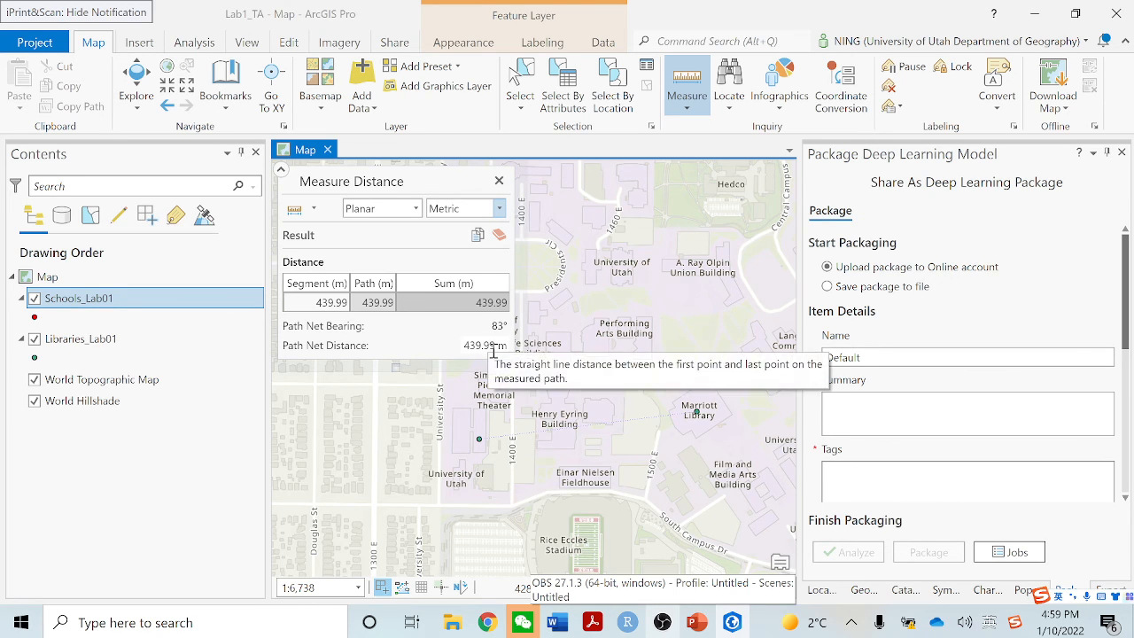
{"action": "left_click", "coordinate": [500, 182]}
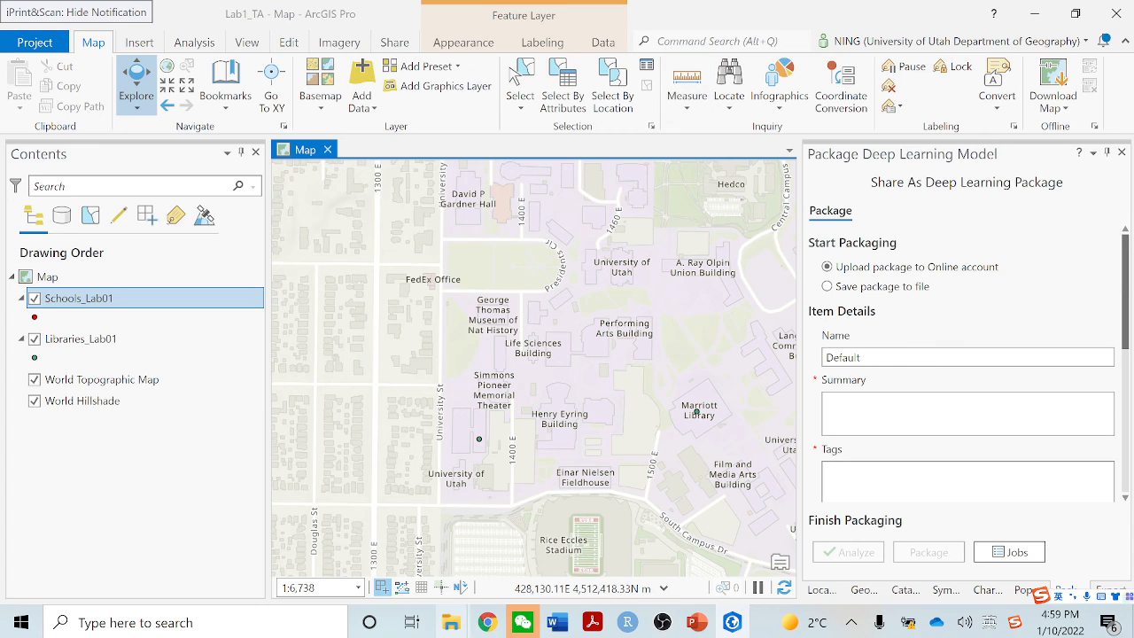
Switch to the lab document in Word, read task 7 about data storage and metadata, and return to ArcGIS Pro
{"action": "left_click", "coordinate": [557, 622]}
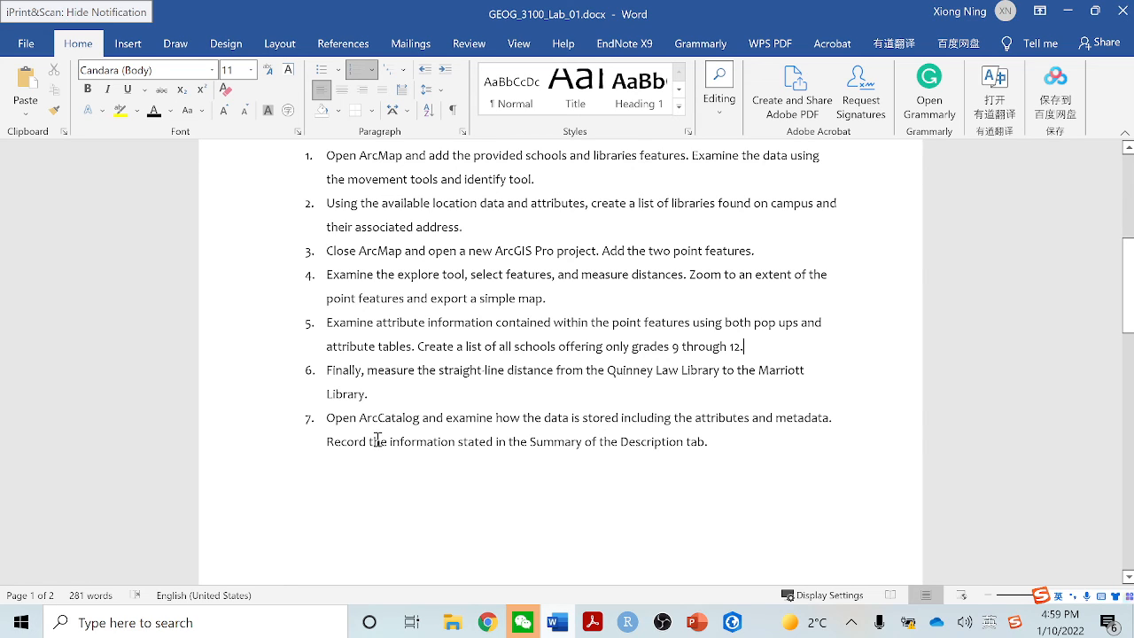
{"action": "left_click_drag", "start_coordinate": [376, 441], "coordinate": [661, 471]}
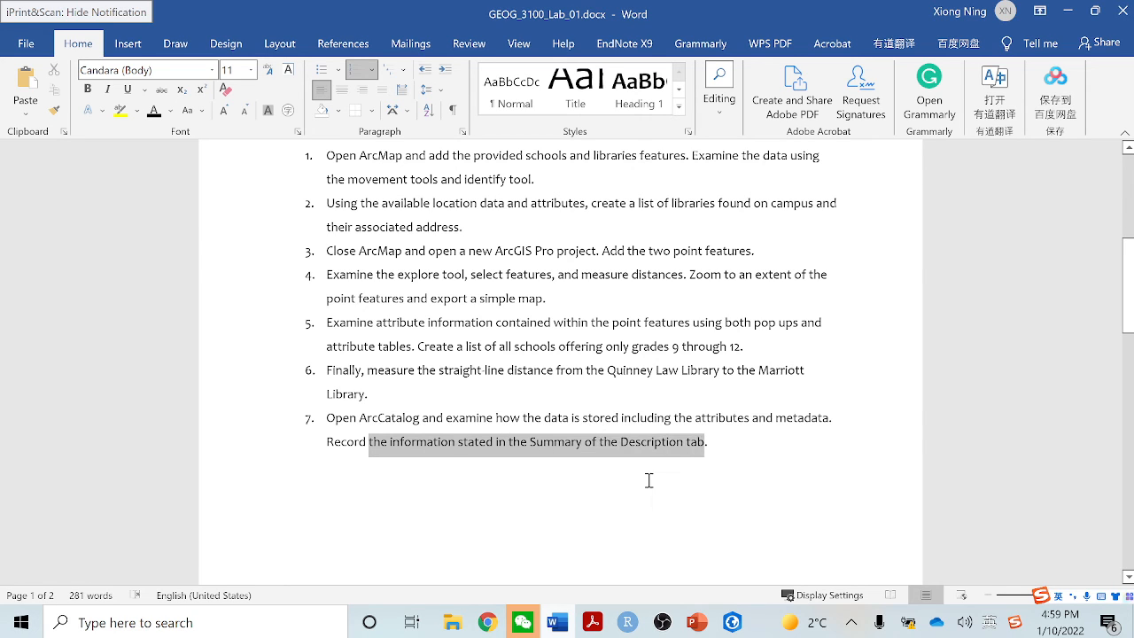
{"action": "left_click", "coordinate": [600, 503]}
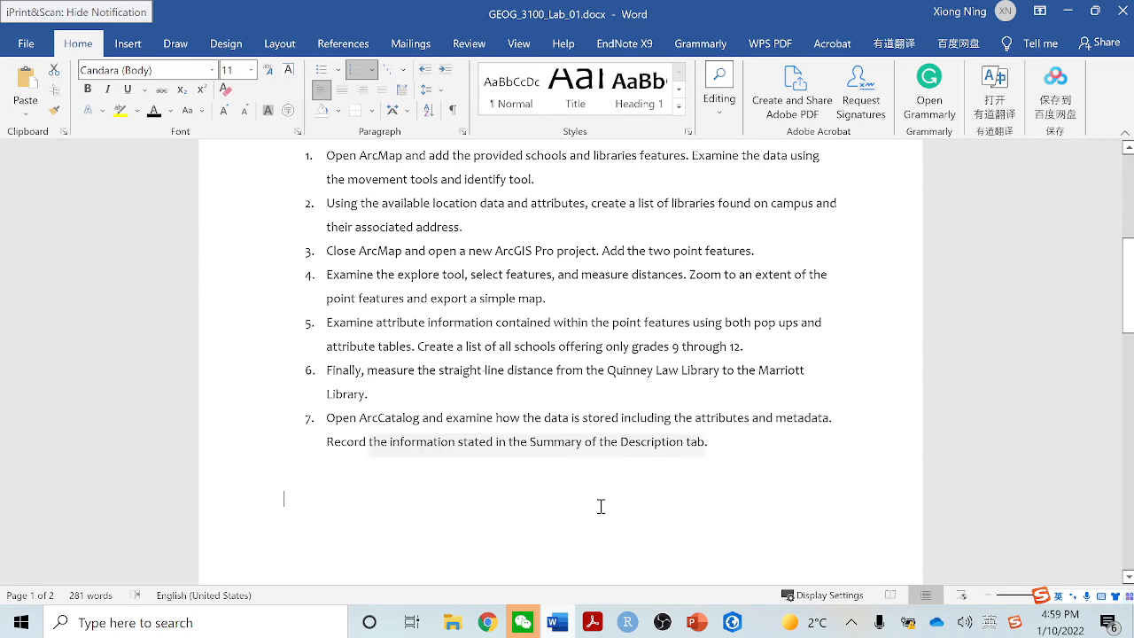
{"action": "left_click", "coordinate": [1068, 11]}
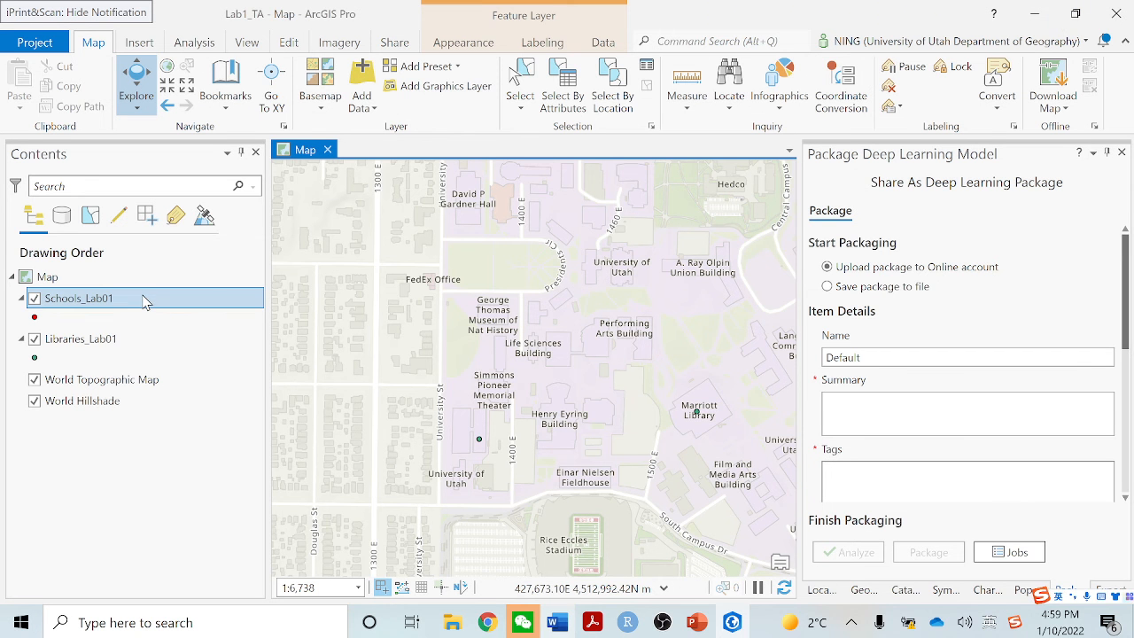
{"action": "right_click", "coordinate": [145, 301]}
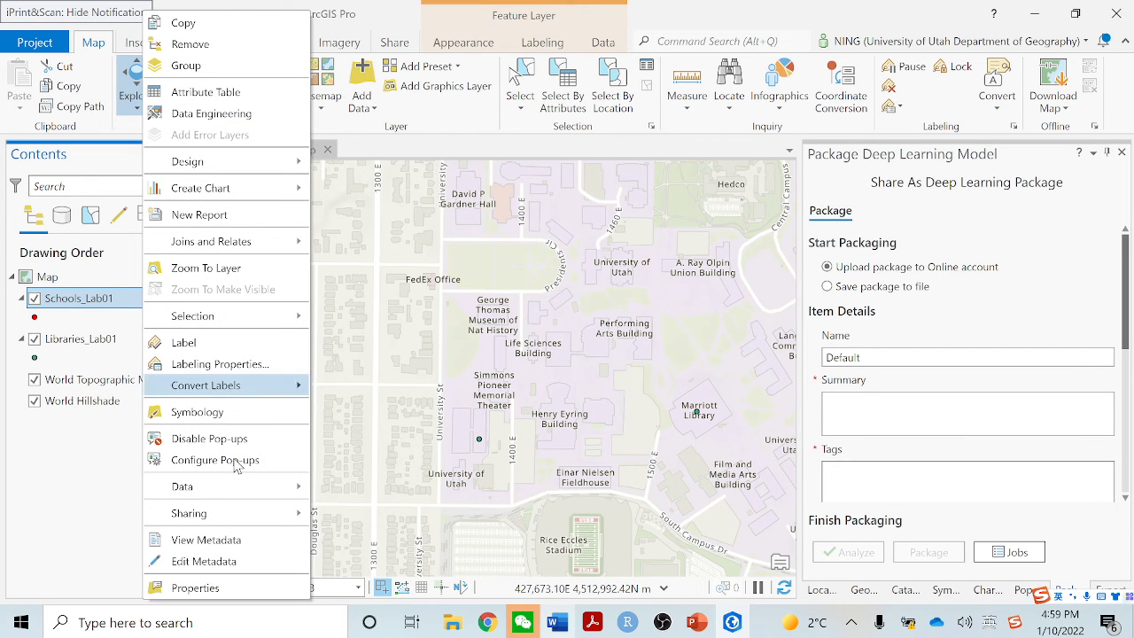
{"action": "left_click", "coordinate": [210, 588]}
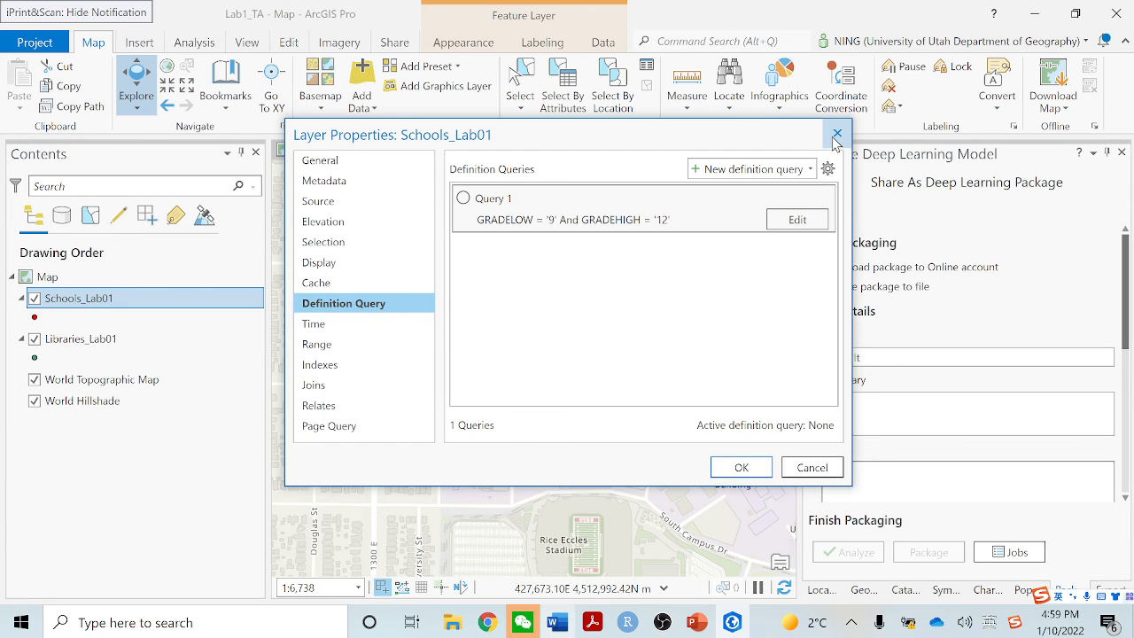
{"action": "left_click", "coordinate": [837, 132]}
View the metadata of the Schools_Lab01 layer, check its summary and description, and close the Catalog view
{"action": "right_click", "coordinate": [188, 309]}
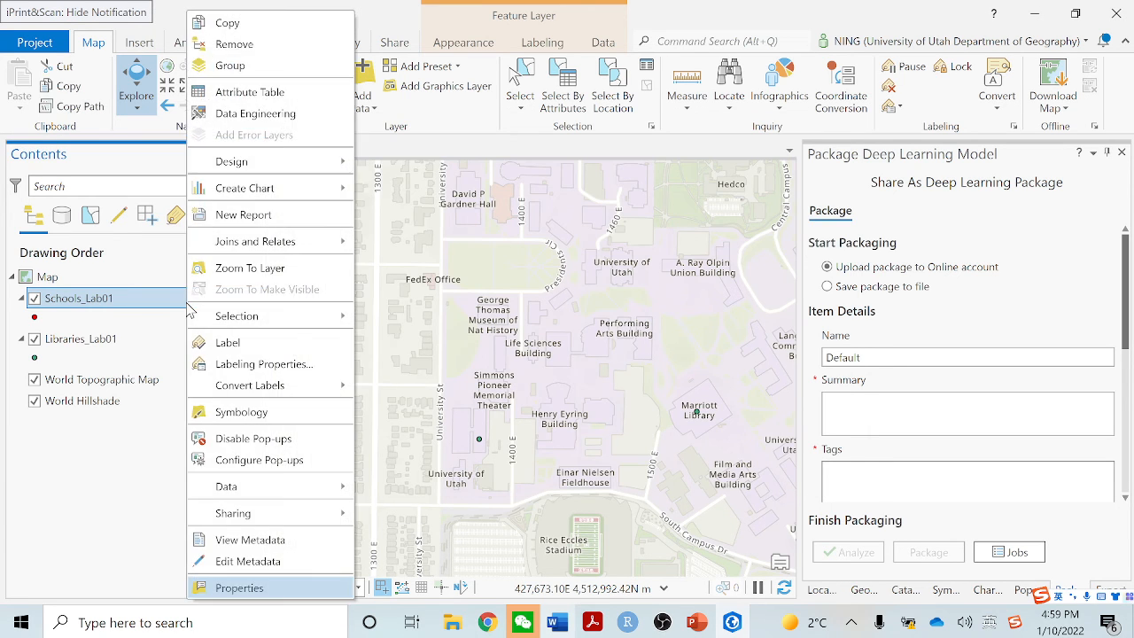
{"action": "left_click", "coordinate": [264, 542]}
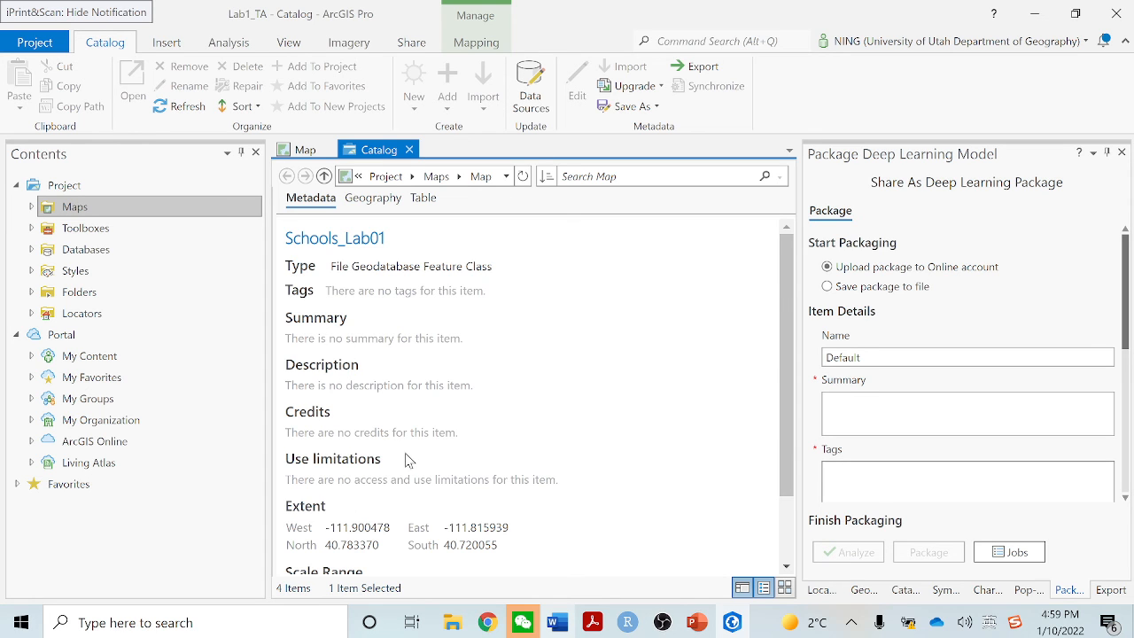
{"action": "scroll", "coordinate": [405, 451], "scroll_direction": "down", "scroll_amount": 2}
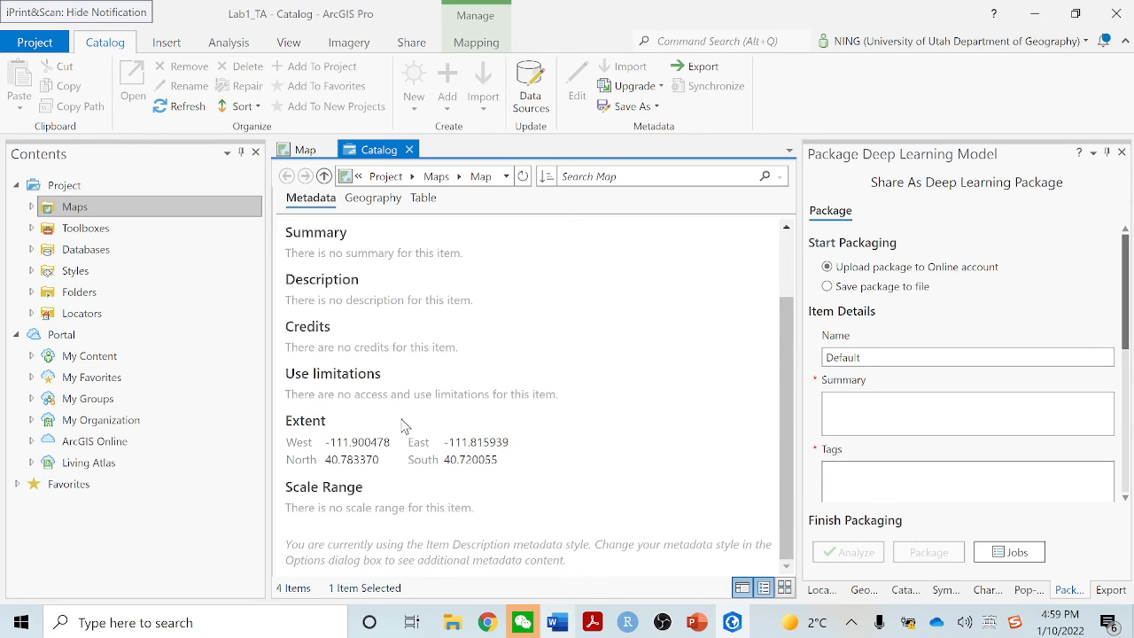
{"action": "scroll", "coordinate": [401, 394], "scroll_direction": "up", "scroll_amount": 2}
{"action": "left_click_drag", "start_coordinate": [292, 317], "coordinate": [393, 342]}
{"action": "left_click", "coordinate": [344, 381]}
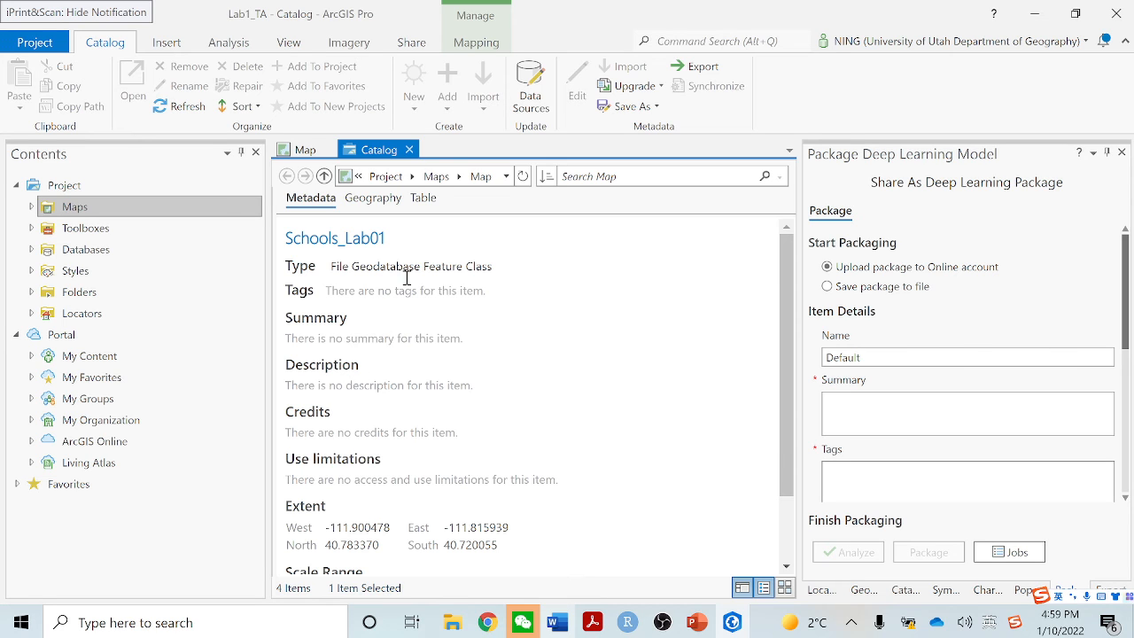
{"action": "left_click", "coordinate": [409, 150]}
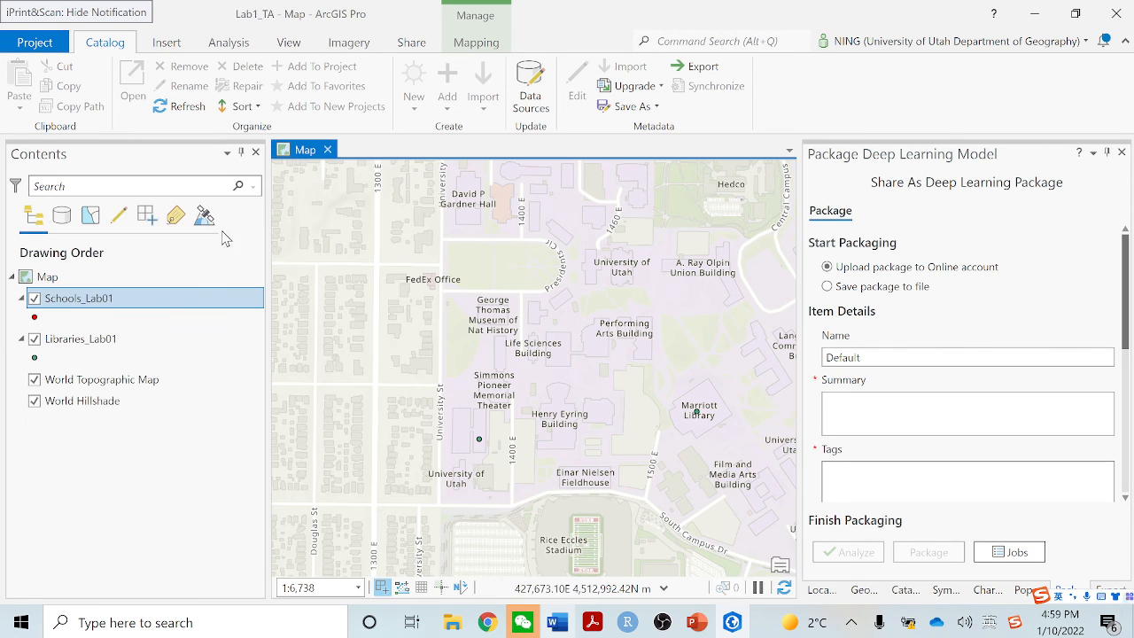
View the metadata of the Libraries_Lab01 layer and read its summary, description, use limitations and extent
{"action": "left_click", "coordinate": [78, 340]}
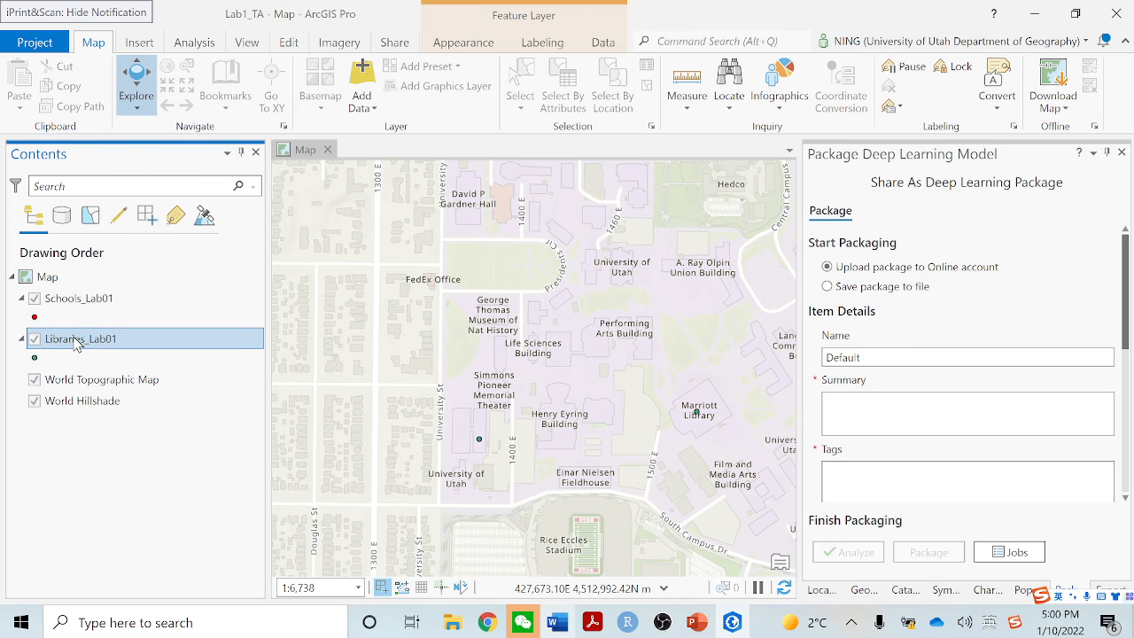
{"action": "right_click", "coordinate": [77, 343]}
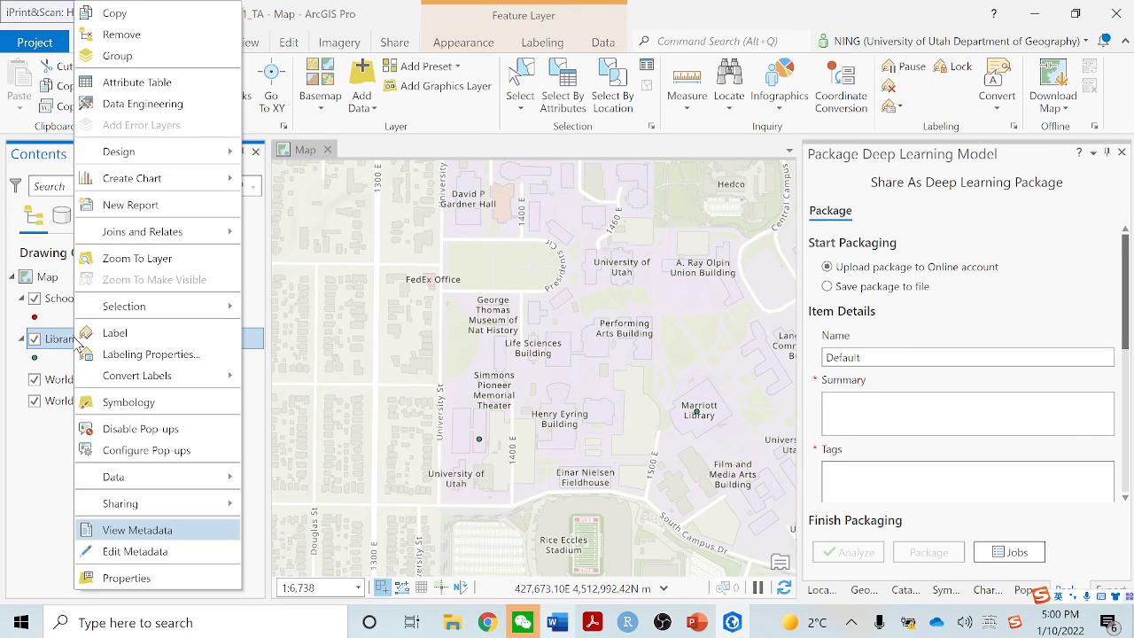
{"action": "left_click", "coordinate": [122, 533]}
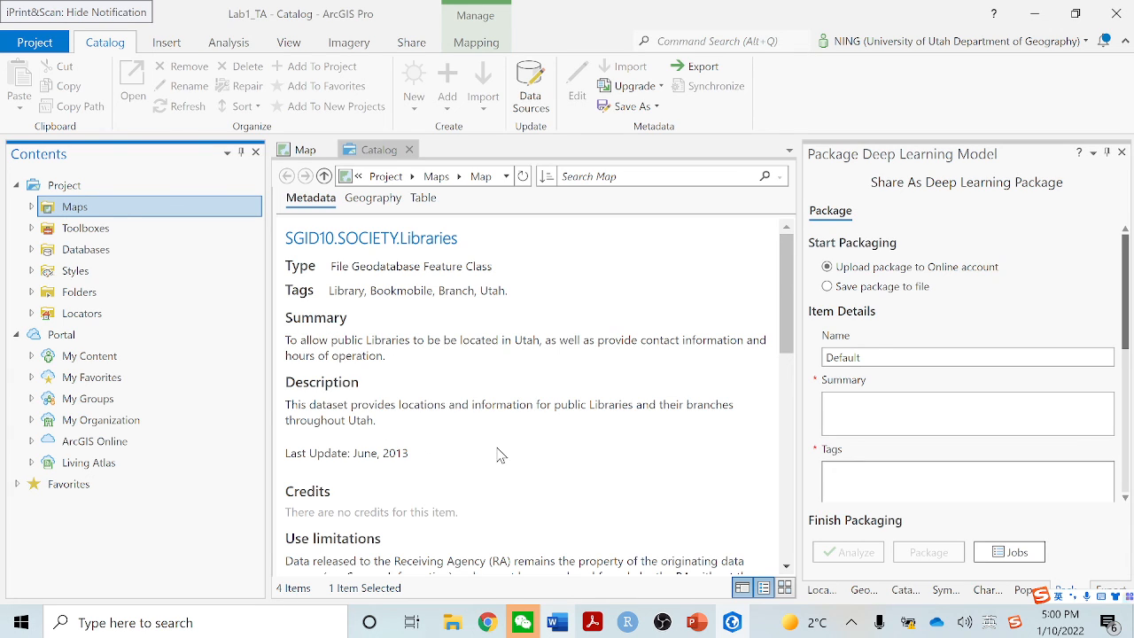
{"action": "scroll", "coordinate": [391, 445], "scroll_direction": "down", "scroll_amount": 3}
{"action": "scroll", "coordinate": [392, 445], "scroll_direction": "up", "scroll_amount": 3}
{"action": "scroll", "coordinate": [434, 456], "scroll_direction": "down", "scroll_amount": 3}
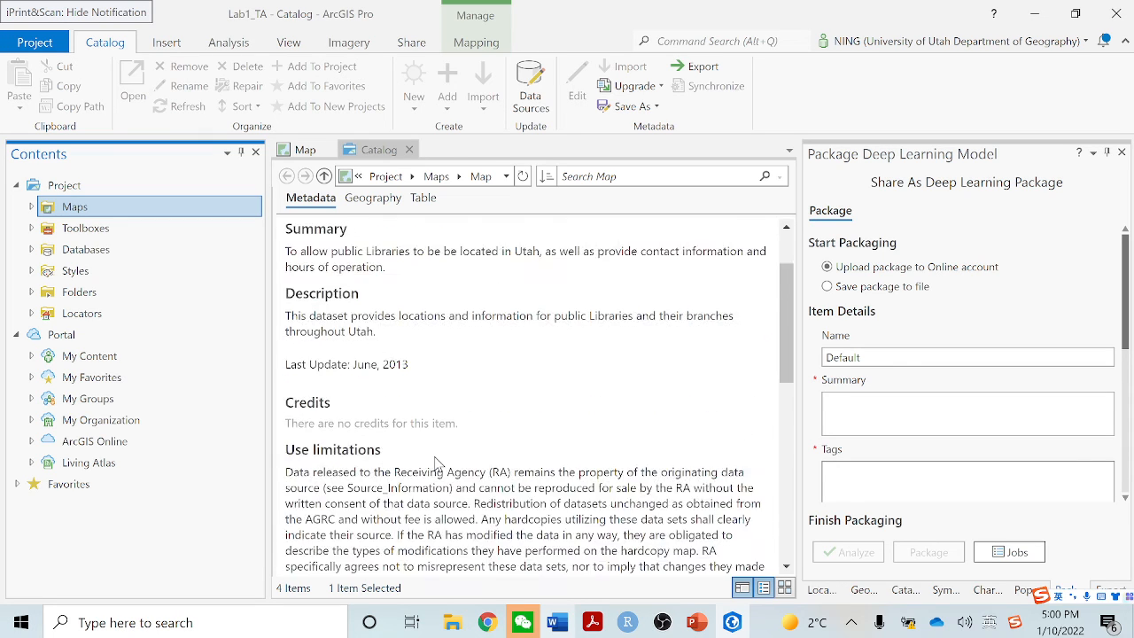
{"action": "scroll", "coordinate": [435, 456], "scroll_direction": "down", "scroll_amount": 5}
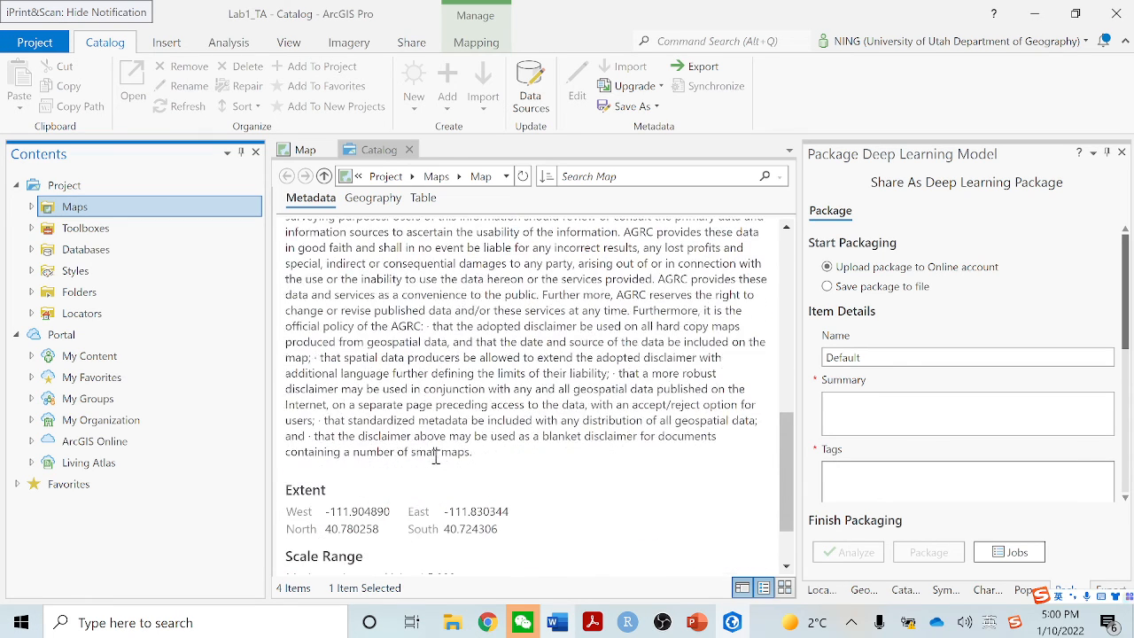
{"action": "scroll", "coordinate": [435, 458], "scroll_direction": "up", "scroll_amount": 10}
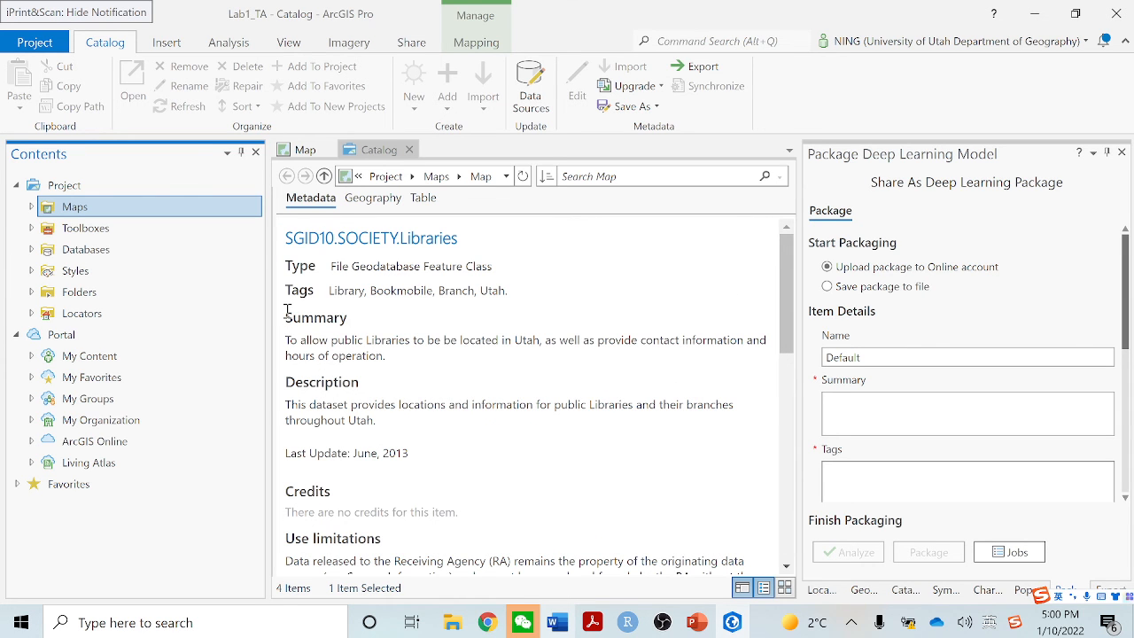
{"action": "left_click_drag", "start_coordinate": [285, 310], "coordinate": [398, 428]}
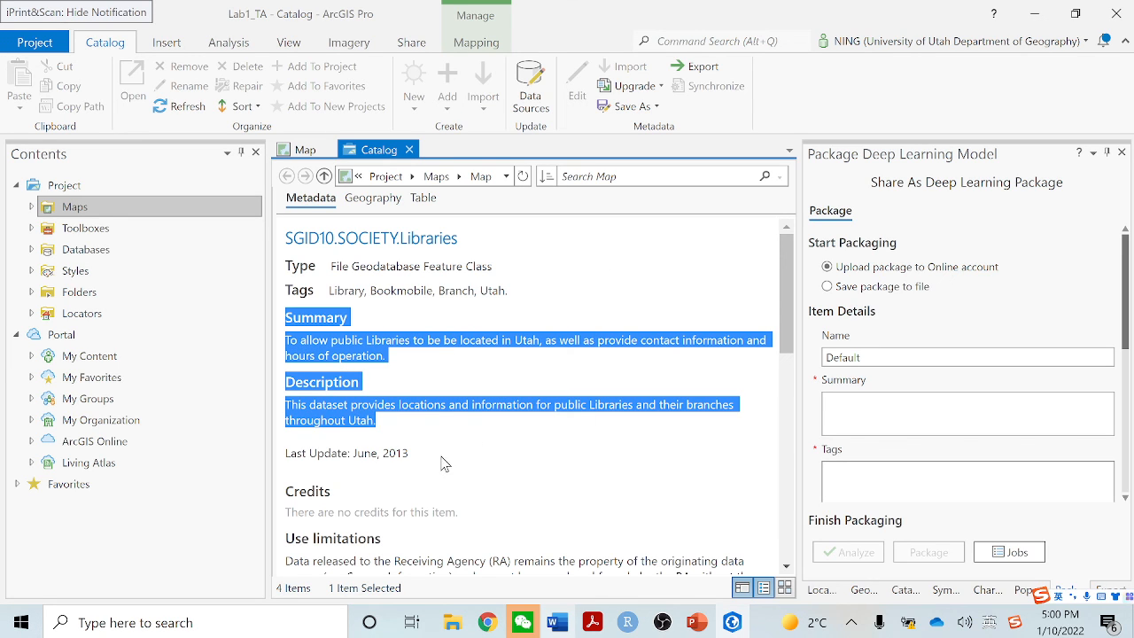
{"action": "left_click", "coordinate": [449, 451]}
Switch to the lab document in Word and review the five deliverables, including the question about the Schools feature's "Summary"
{"action": "left_click", "coordinate": [559, 622]}
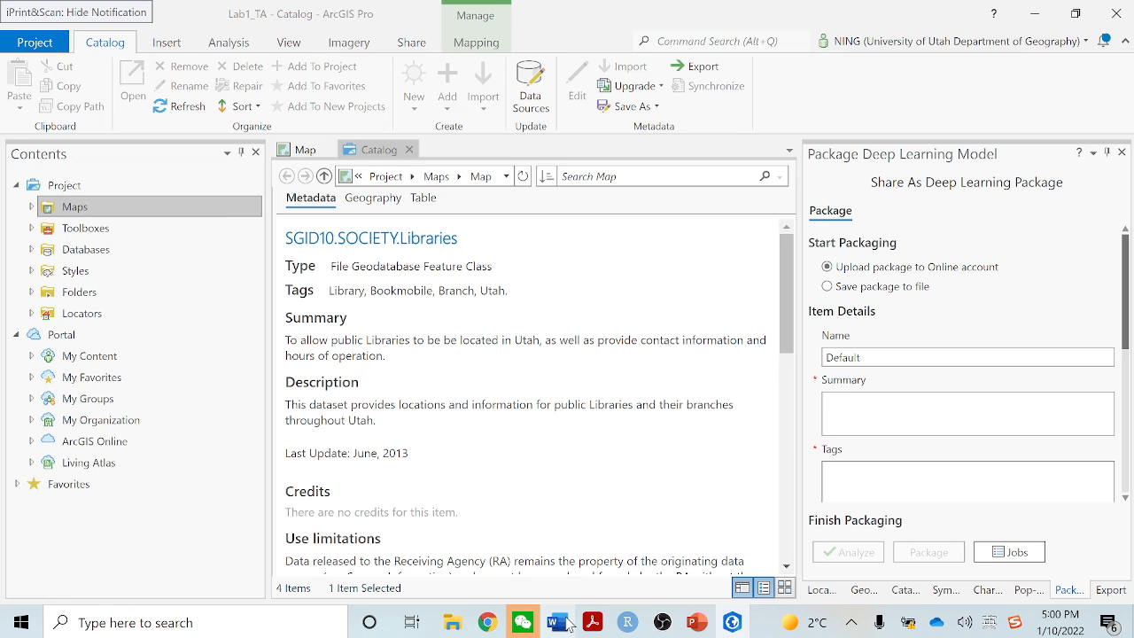
{"action": "scroll", "coordinate": [491, 457], "scroll_direction": "down", "scroll_amount": 8}
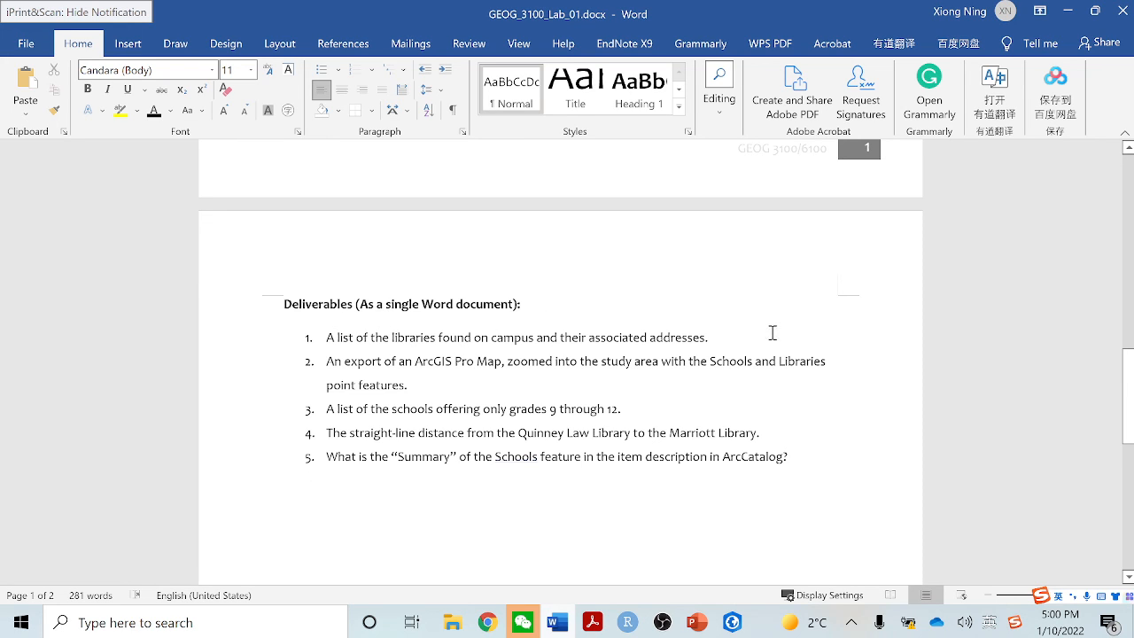
{"action": "left_click_drag", "start_coordinate": [727, 338], "coordinate": [328, 332]}
{"action": "left_click", "coordinate": [443, 383]}
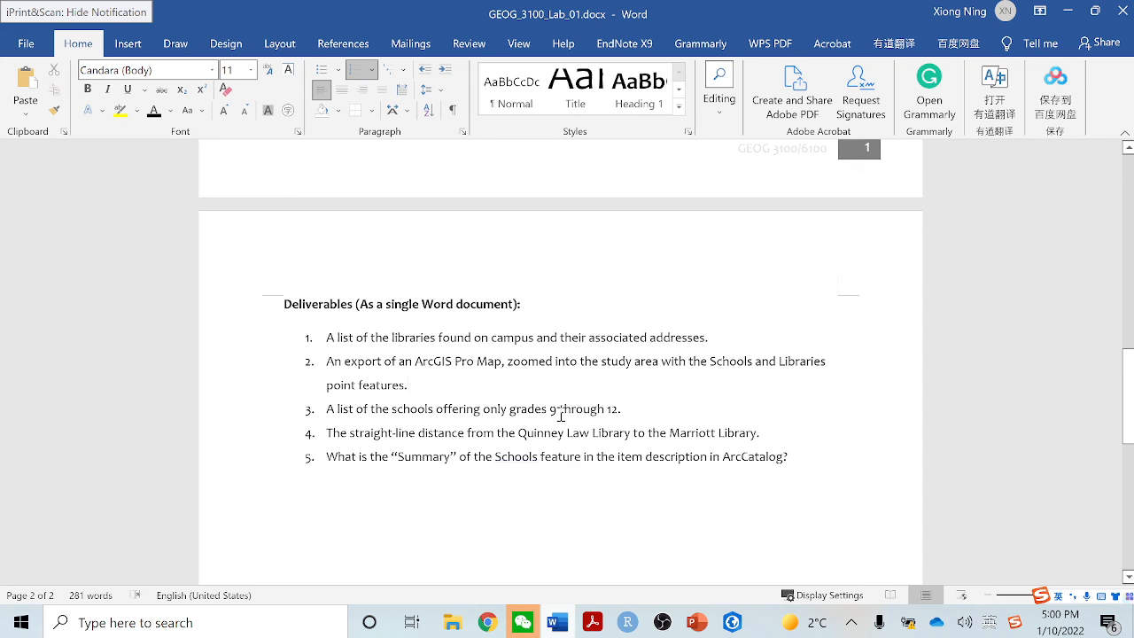
{"action": "left_click_drag", "start_coordinate": [653, 413], "coordinate": [354, 417]}
{"action": "left_click", "coordinate": [422, 457]}
{"action": "left_click_drag", "start_coordinate": [731, 435], "coordinate": [523, 432]}
{"action": "left_click", "coordinate": [466, 492]}
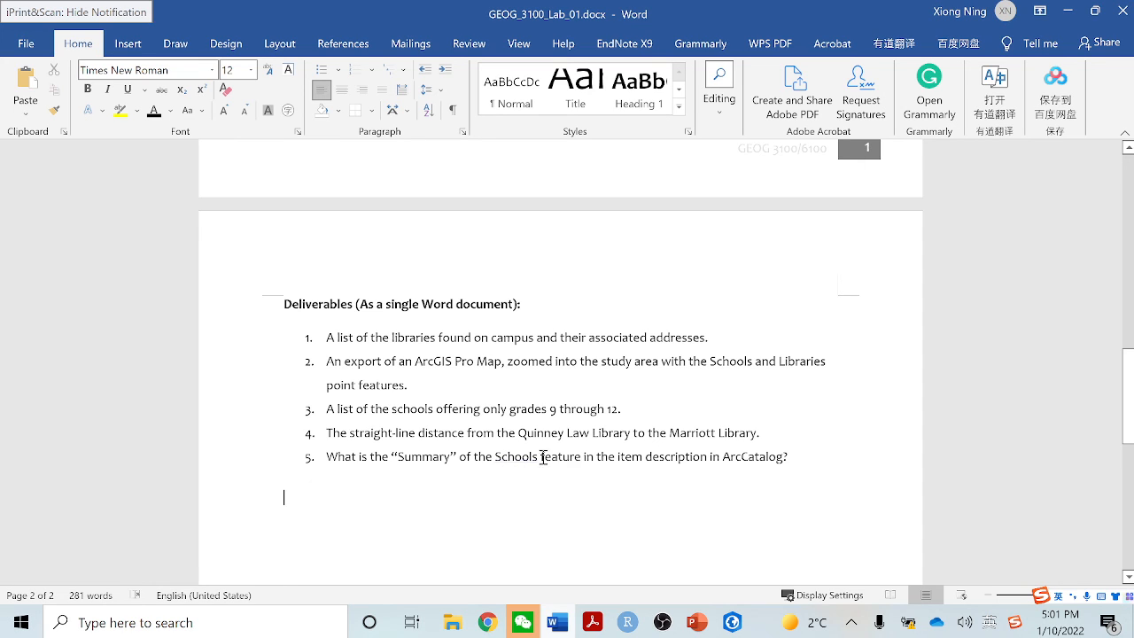
{"action": "left_click_drag", "start_coordinate": [645, 457], "coordinate": [781, 458]}
{"action": "left_click", "coordinate": [623, 470]}
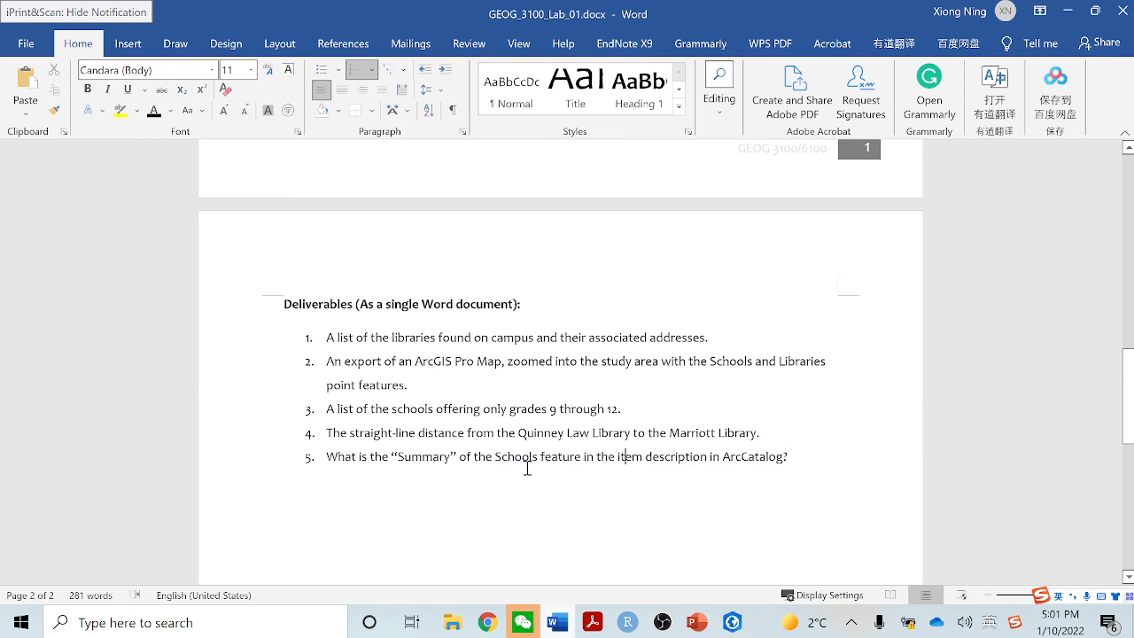
{"action": "scroll", "coordinate": [510, 439], "scroll_direction": "up", "scroll_amount": 15}
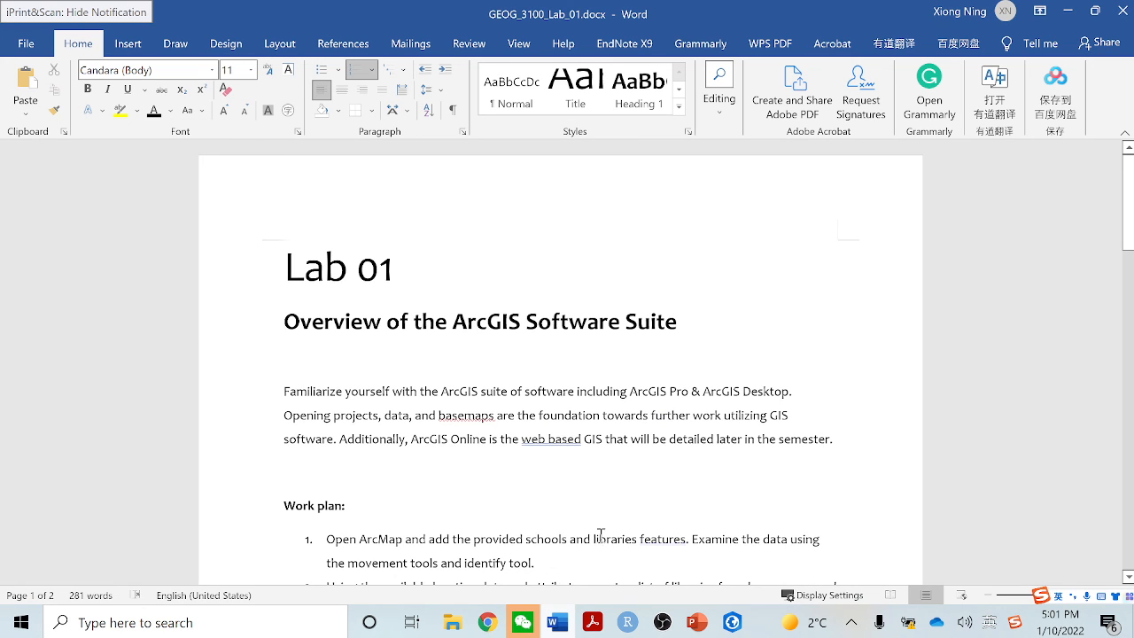
{"action": "left_click", "coordinate": [661, 623]}
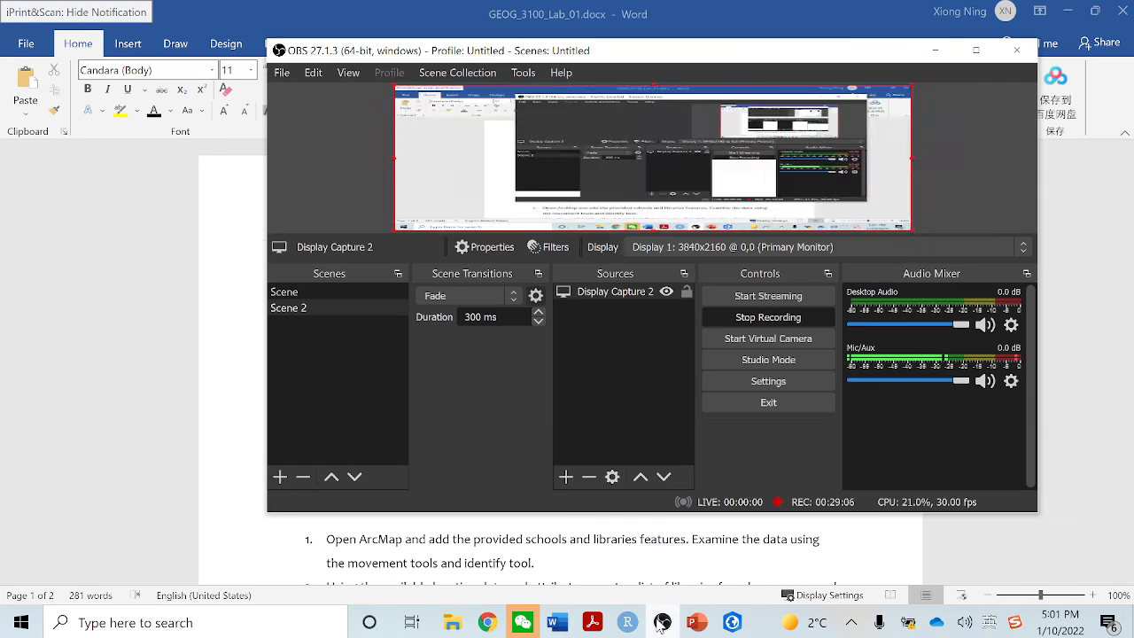